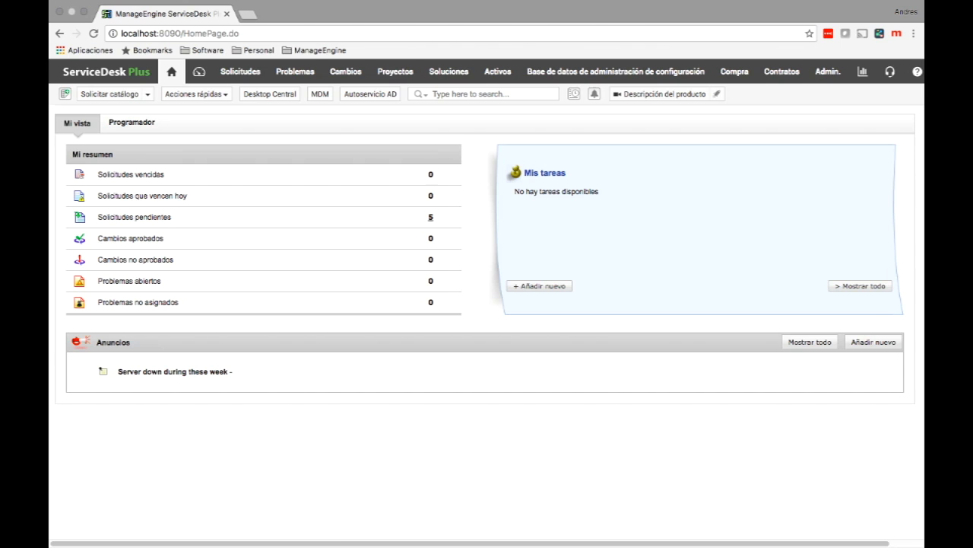
Step: Open the 'Detalles de la organización' setup from the Admin settings
left_click(827, 71)
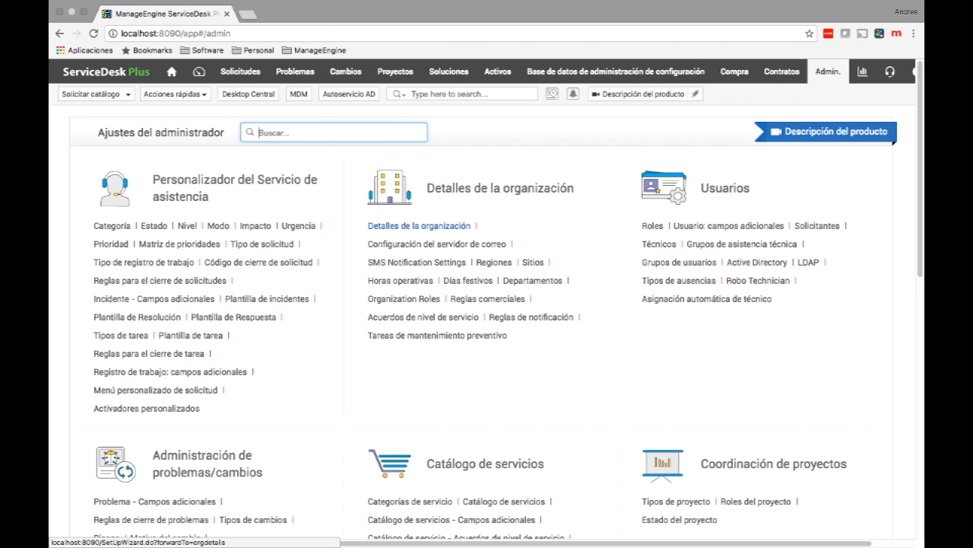
left_click(419, 225)
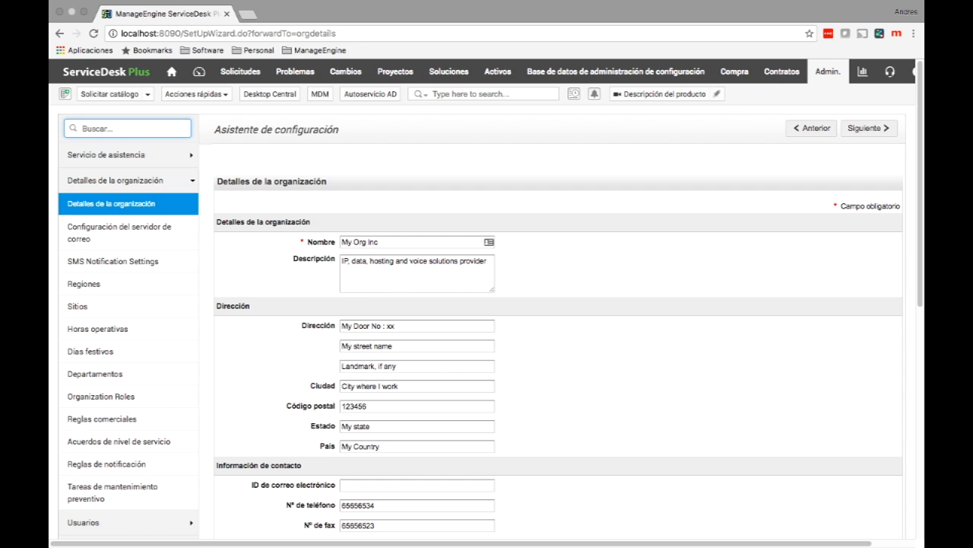
scroll(487, 304, "down", 3)
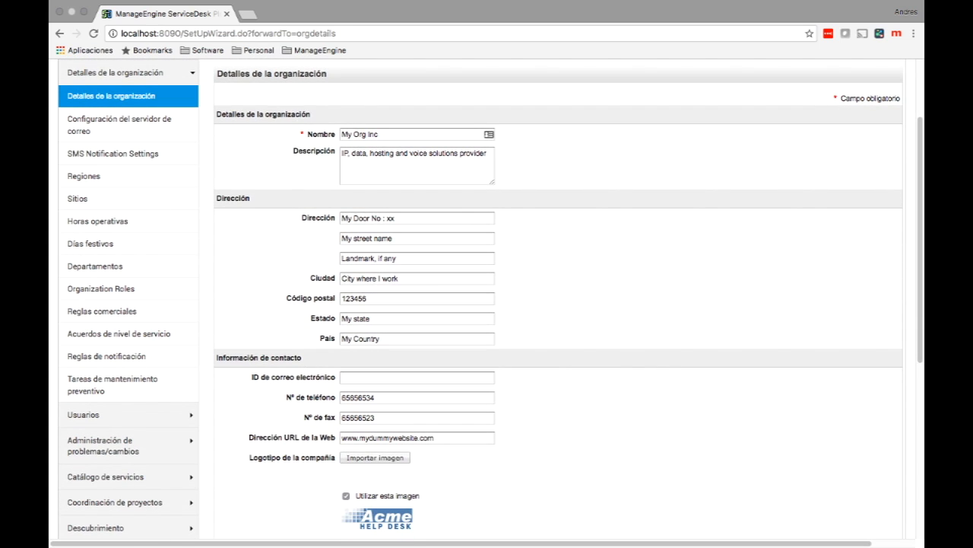
scroll(487, 304, "down", 2)
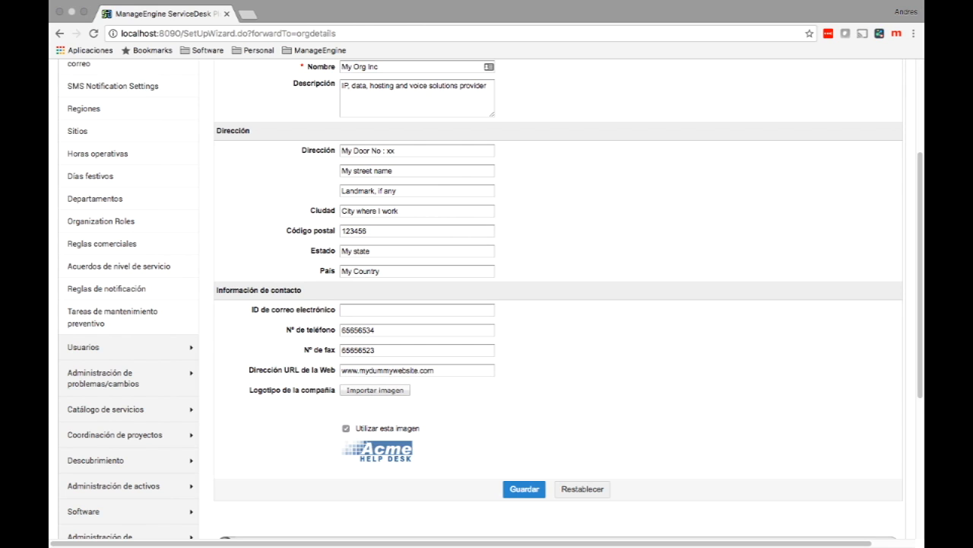
scroll(487, 298, "up", 3)
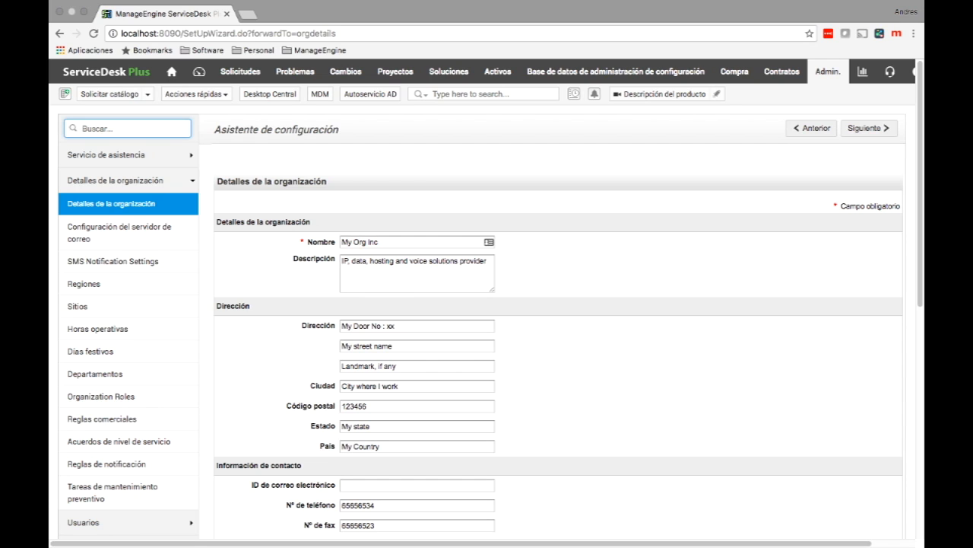
Step: Review Regiones, then Sitios (Sucursal A, B, C), and expand Usuarios in the sidebar
left_click(84, 284)
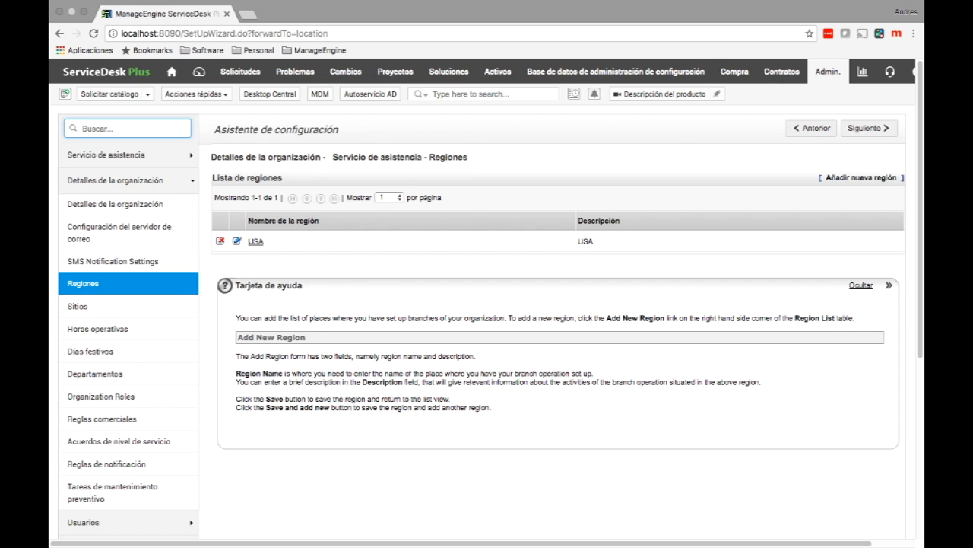
left_click(83, 306)
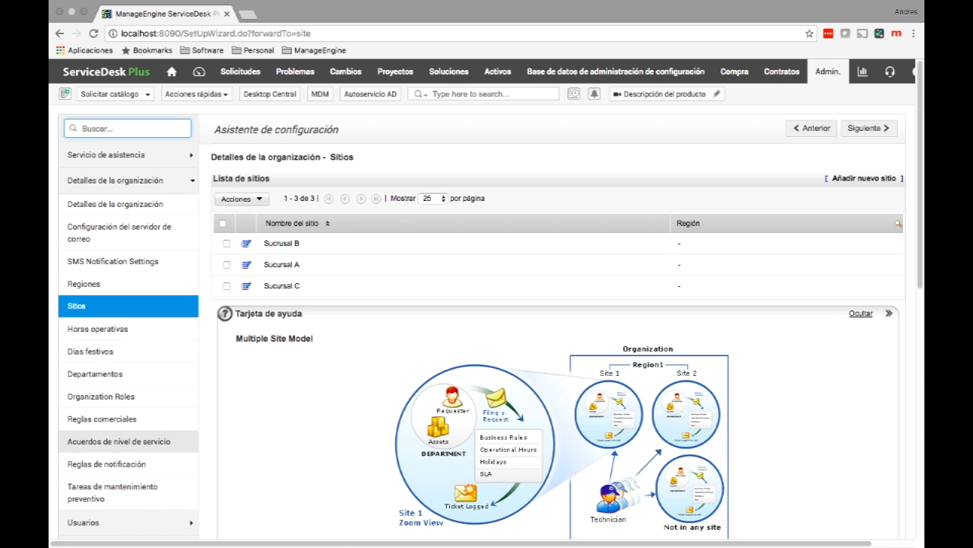
scroll(122, 411, "down", 3)
left_click(114, 394)
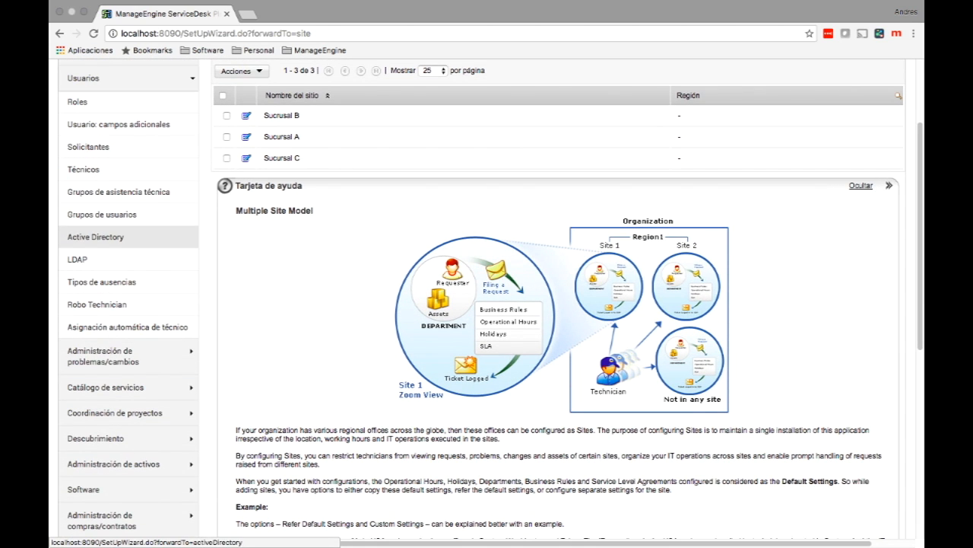
Step: Check the Active Directory and LDAP settings, then show the Solicitantes list
left_click(96, 237)
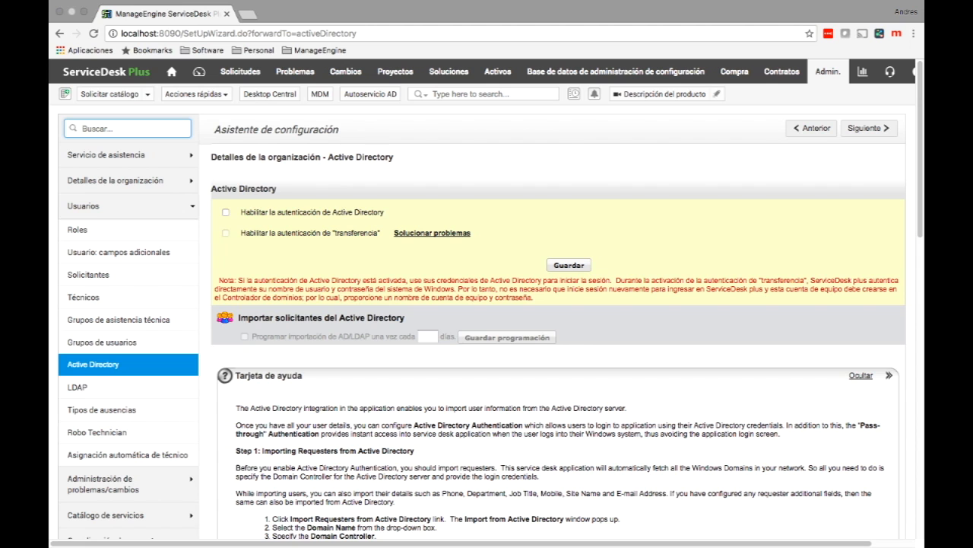
left_click(76, 387)
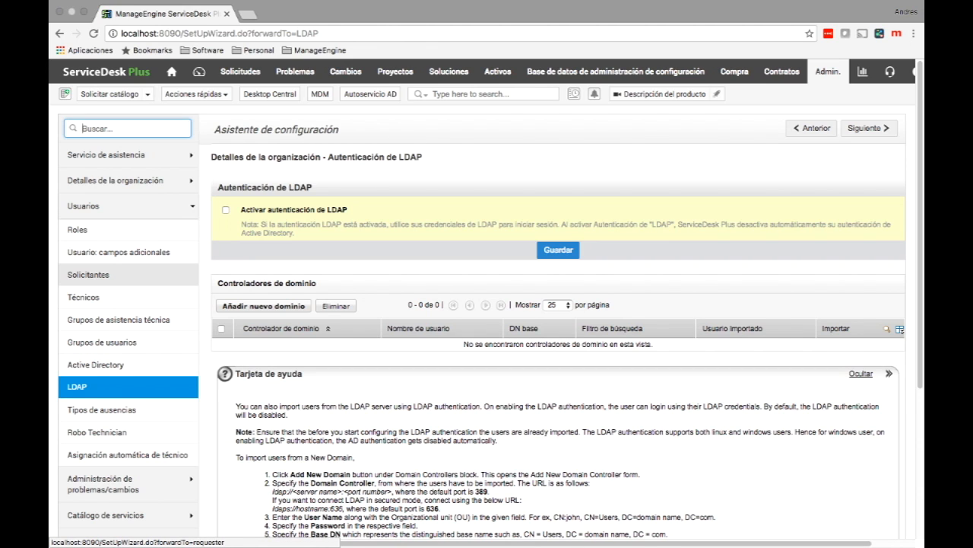
left_click(87, 274)
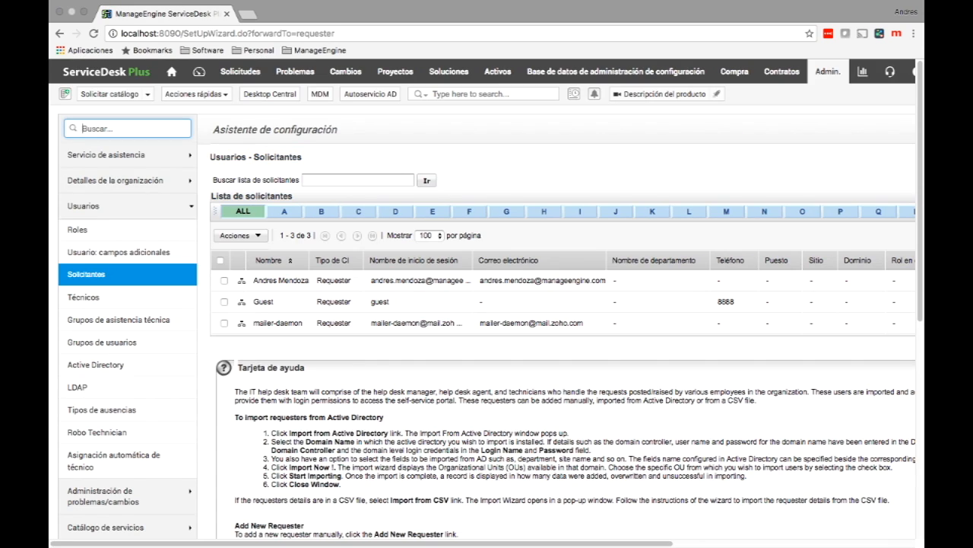
scroll(487, 304, "right", 3)
scroll(487, 304, "right", 2)
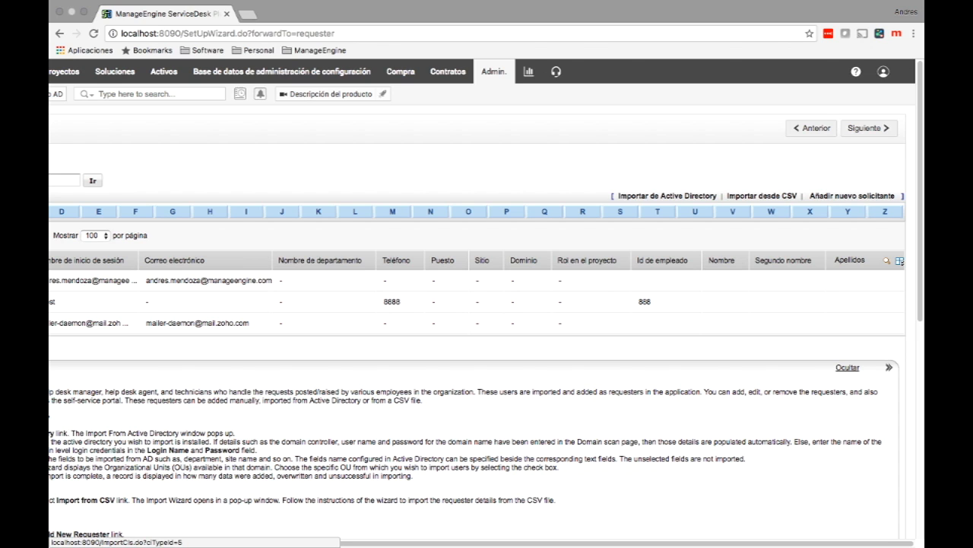
left_click(761, 195)
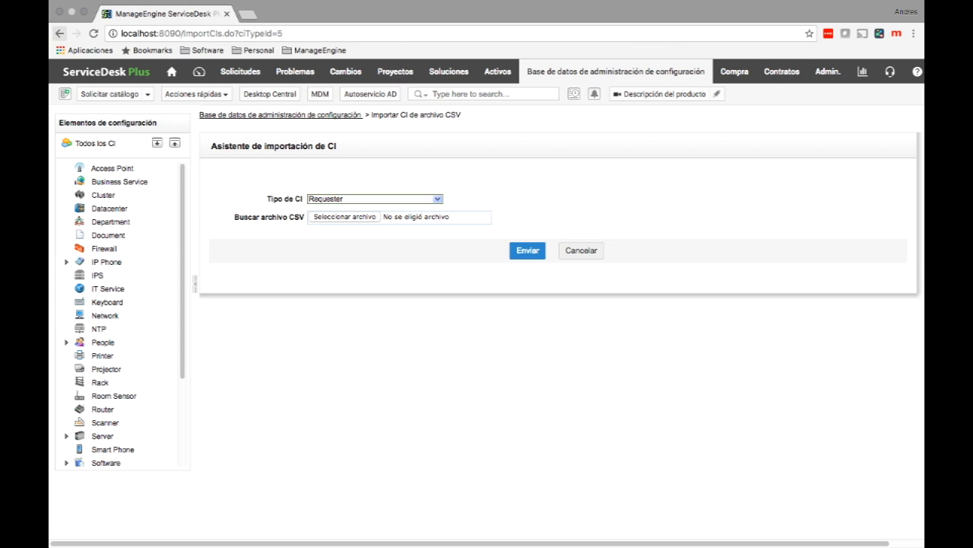
left_click(59, 33)
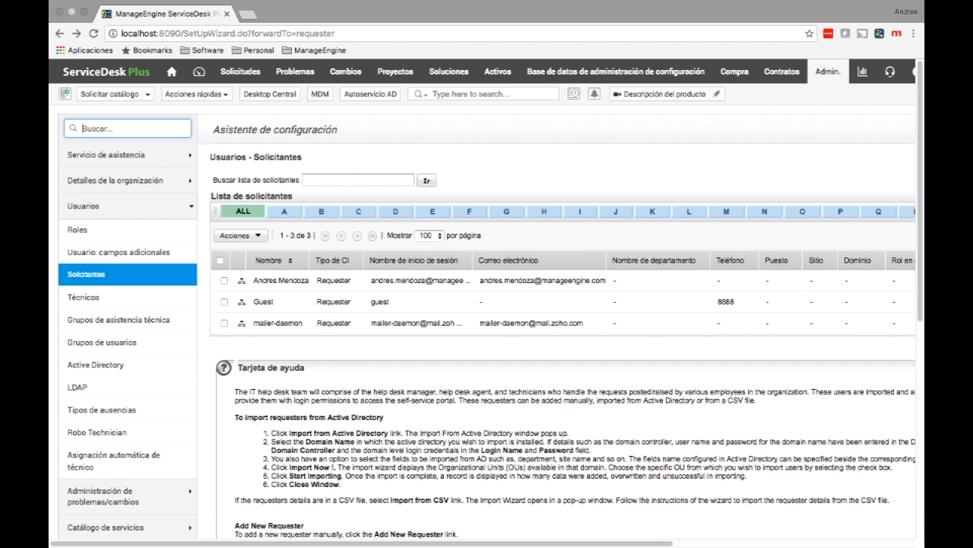
scroll(486, 304, "right", 5)
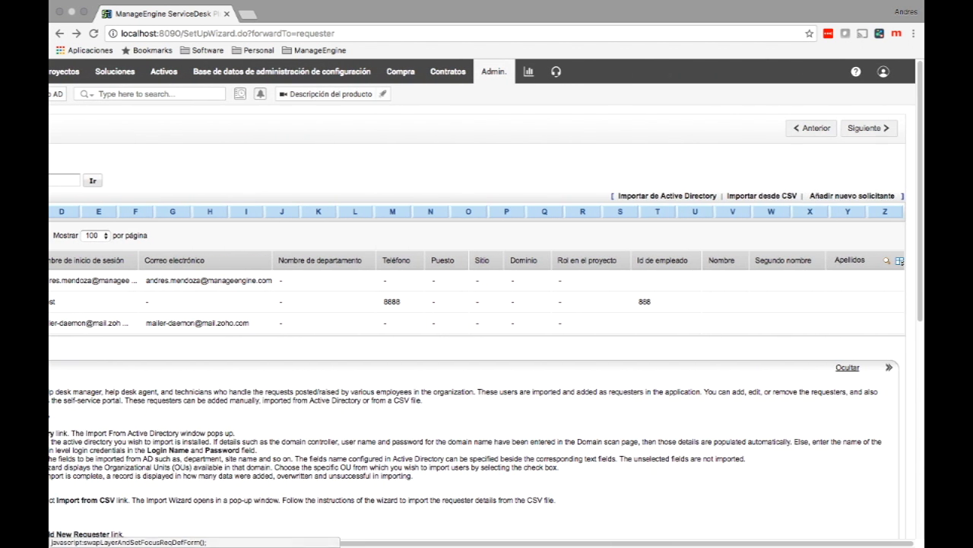
Step: Start a new requester and enter the requester's first name, correcting typos
left_click(855, 198)
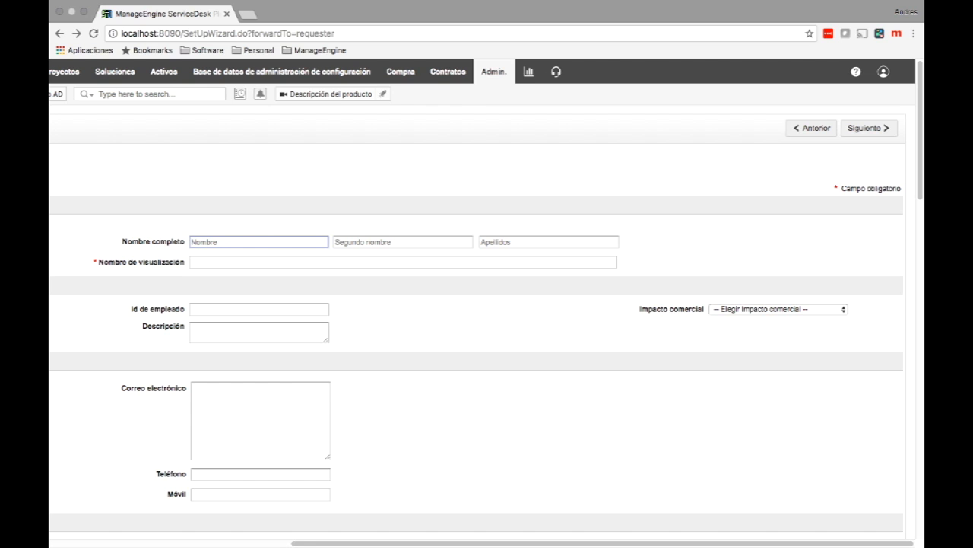
scroll(486, 304, "left", 5)
scroll(486, 304, "down", 2)
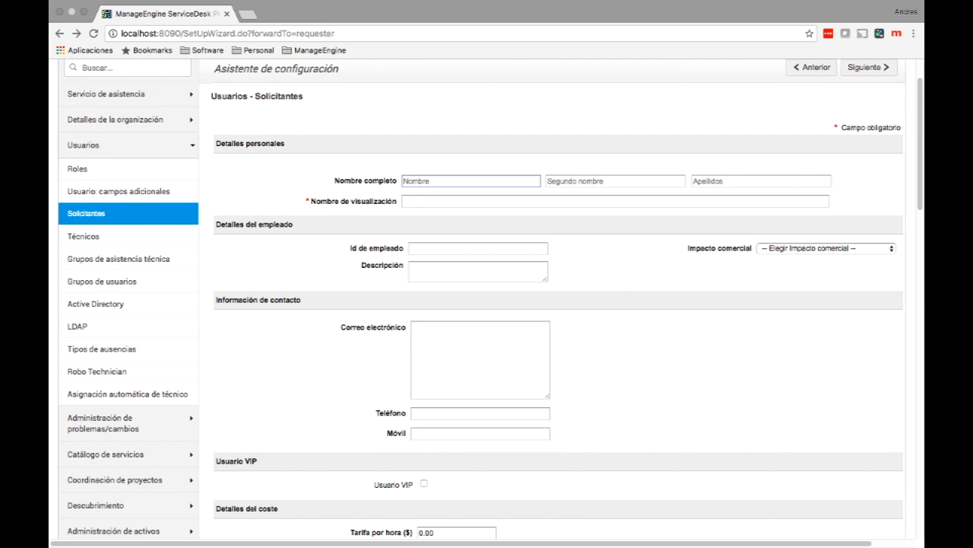
type("JUan")
key("BackSpace")
key("BackSpace")
key("BackSpace")
type("un")
key("BackSpace")
type("an C")
key("BackSpace")
key("Tab")
Step: Enter the requester's middle and last names and the employee ID
type("Carlos P")
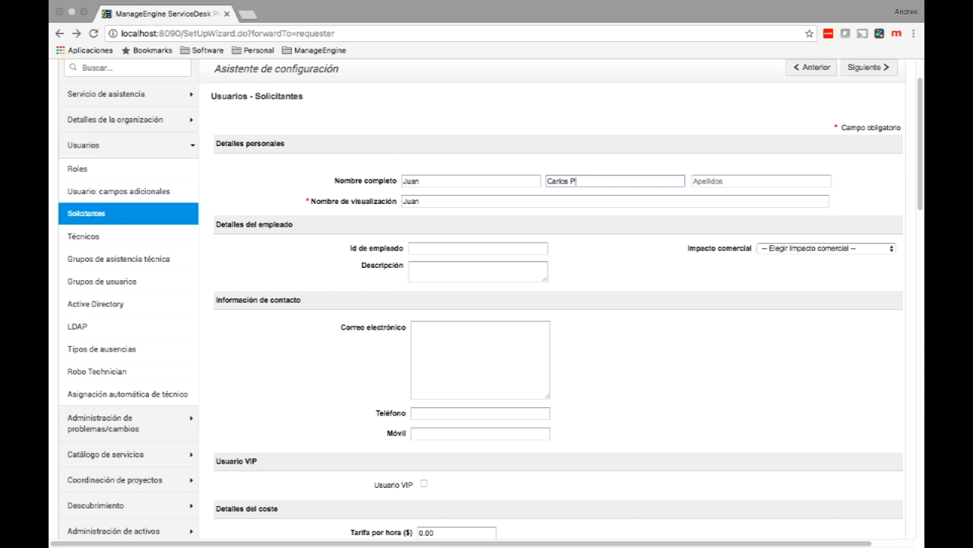
key("BackSpace")
key("Tab")
type("Perez")
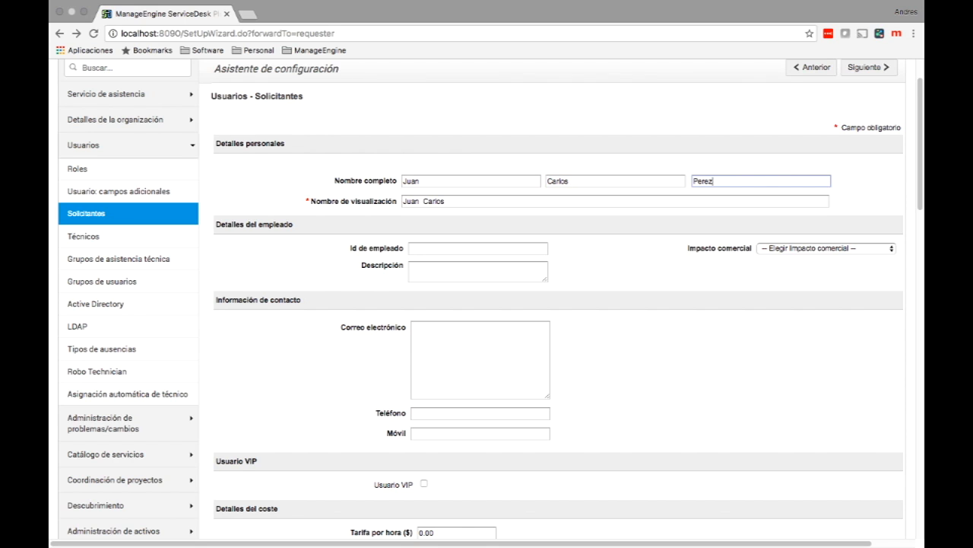
key("Tab")
key("Tab")
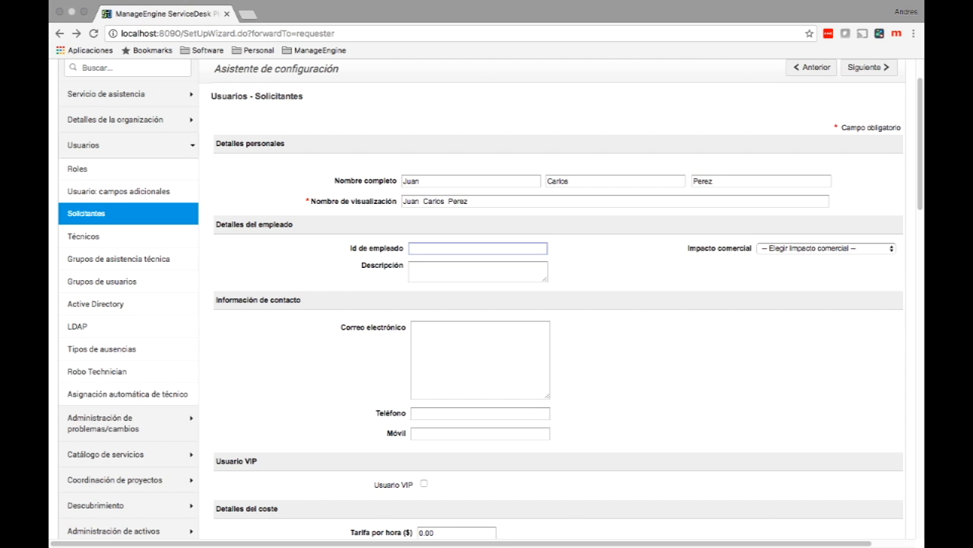
type("10")
Step: Fill in the requester's e-mail address and self-service login name
scroll(481, 270, "down", 1)
left_click(481, 271)
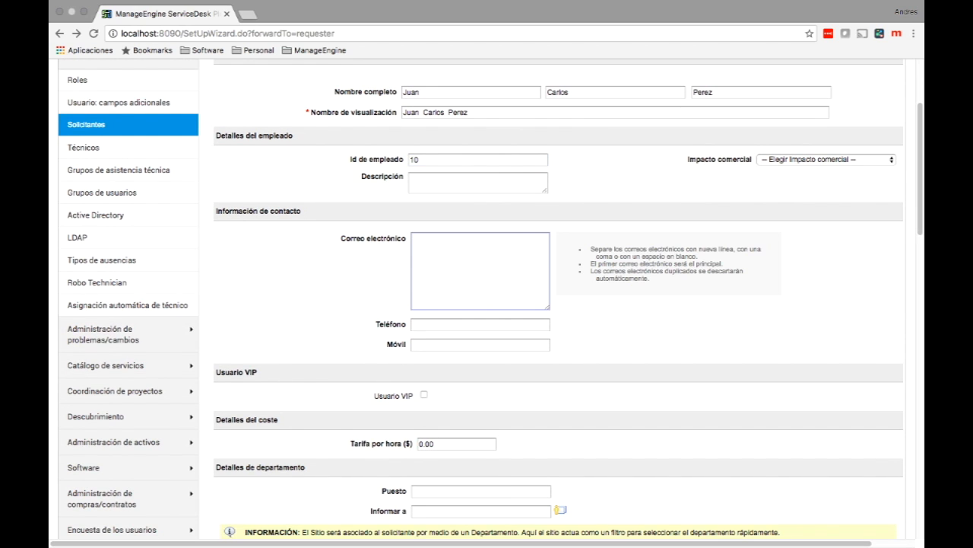
scroll(490, 299, "down", 1)
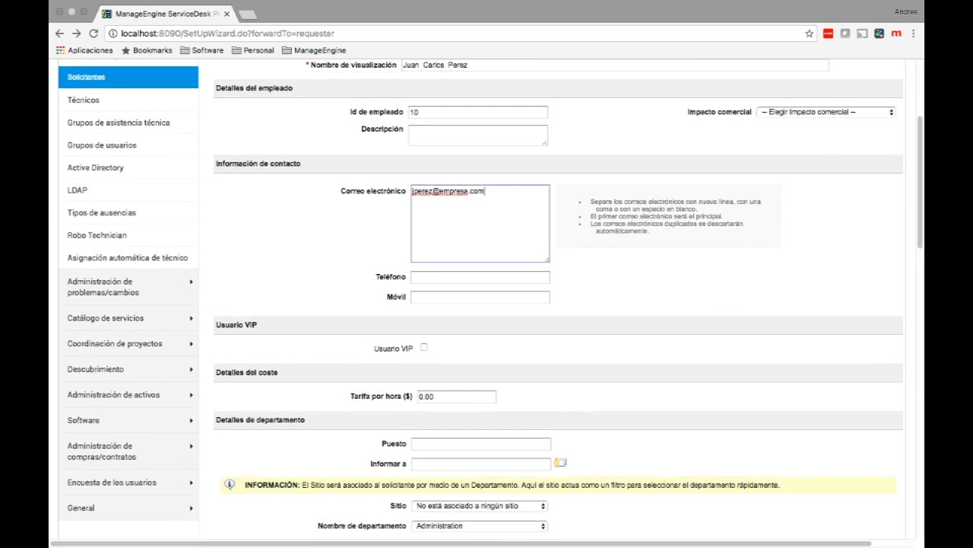
scroll(490, 299, "down", 1)
scroll(491, 299, "down", 1)
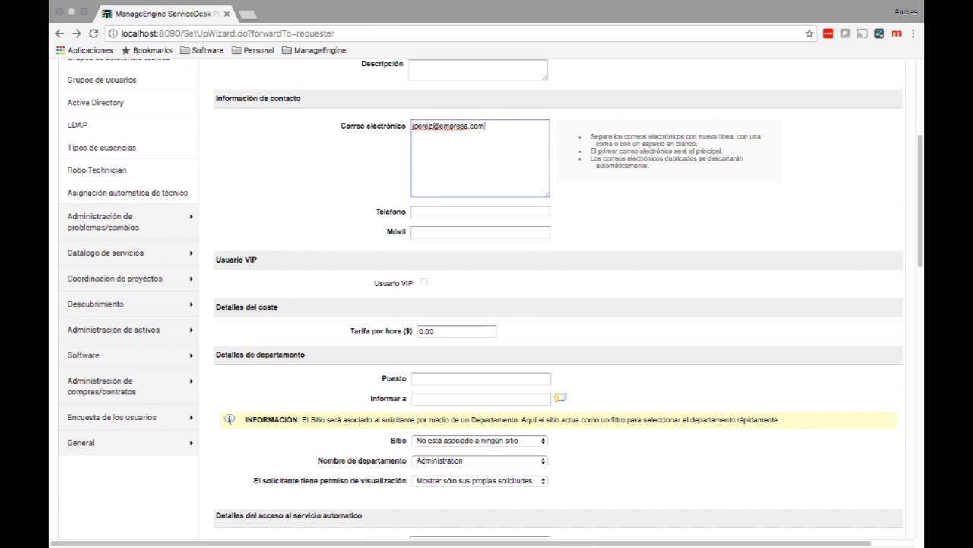
scroll(491, 299, "down", 4)
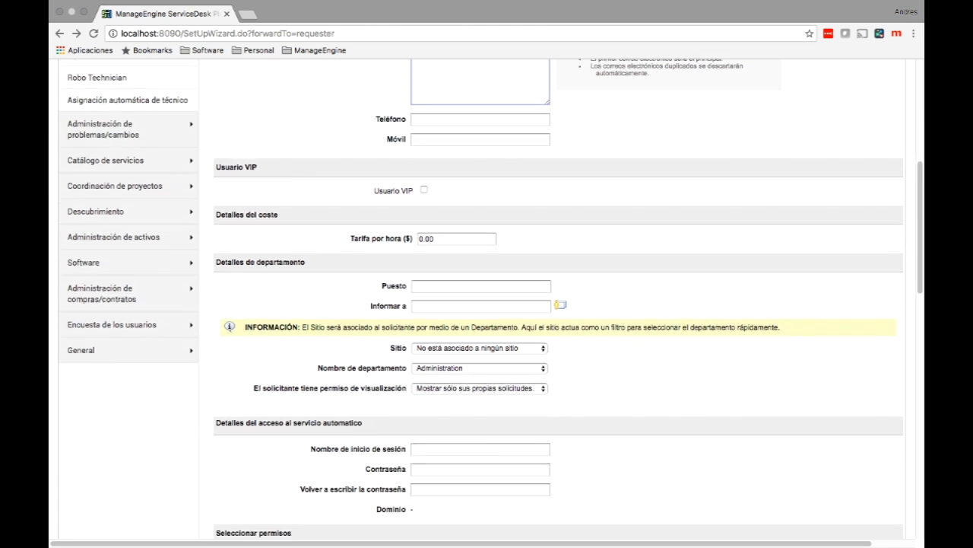
scroll(490, 299, "down", 3)
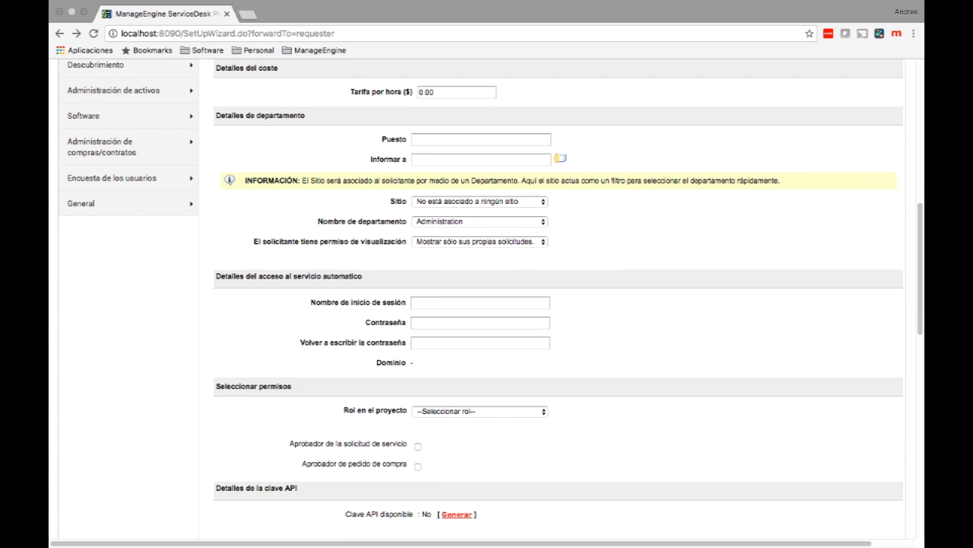
left_click(480, 303)
type("jperez")
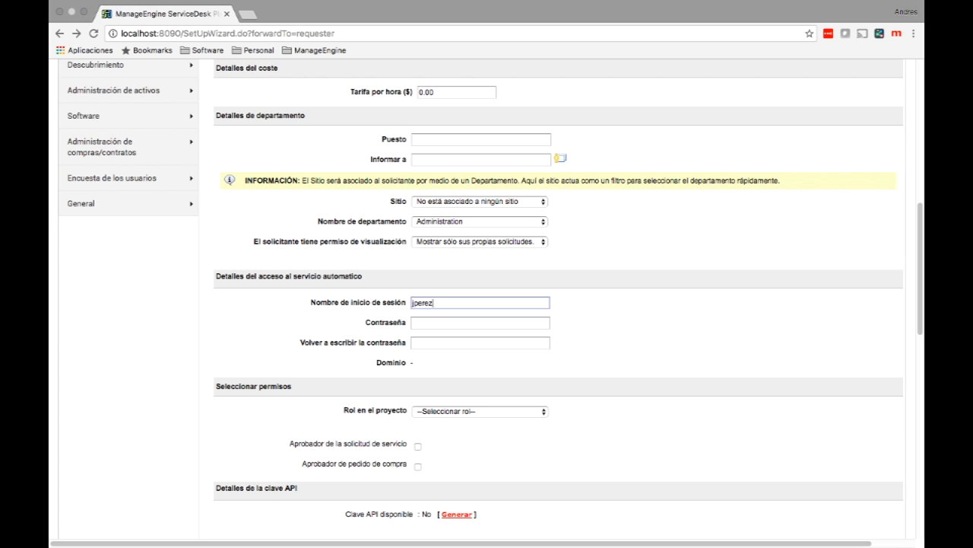
Step: Type the requester's password and retype it in the confirmation field
key("Tab")
type("*****")
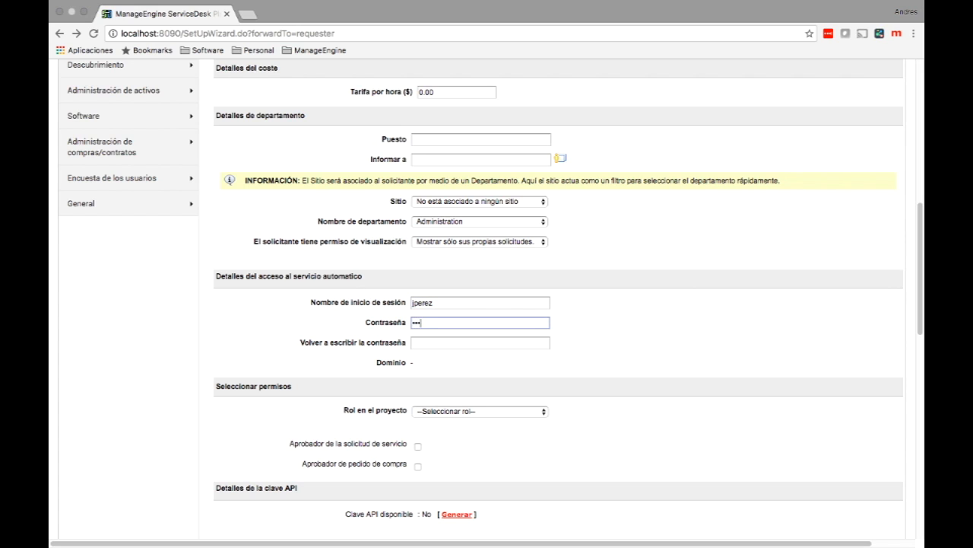
key("Tab")
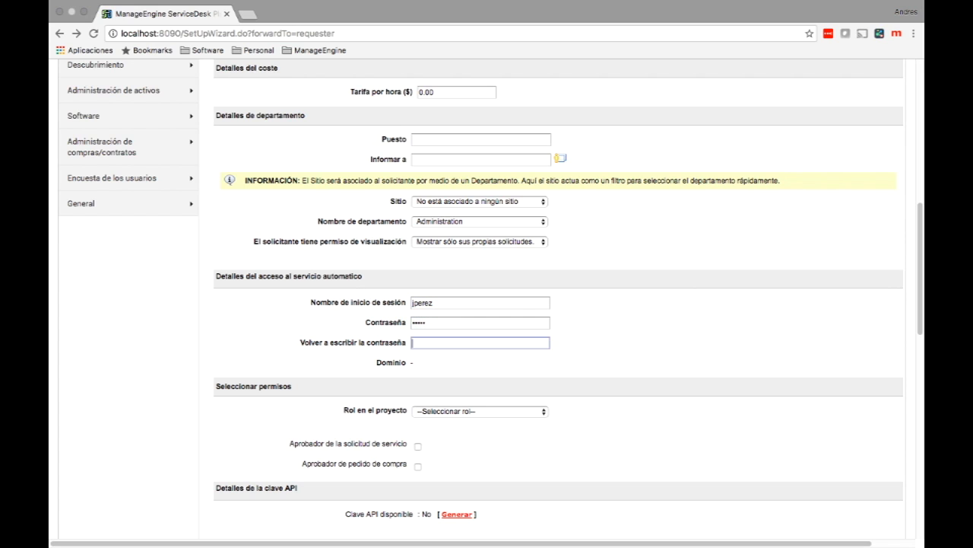
type("*****")
scroll(490, 300, "down", 2)
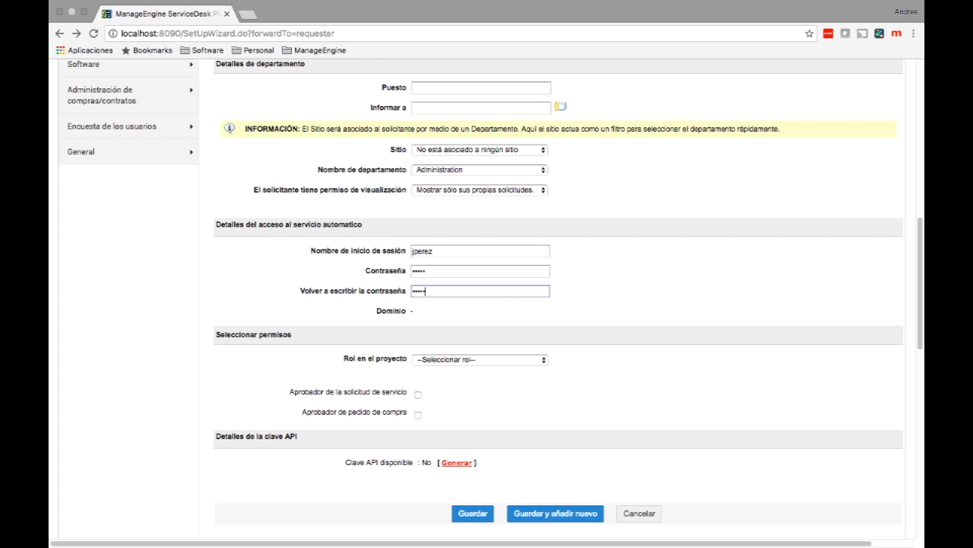
Step: Save the requester and return to Solicitantes, now listing four requesters
left_click(473, 514)
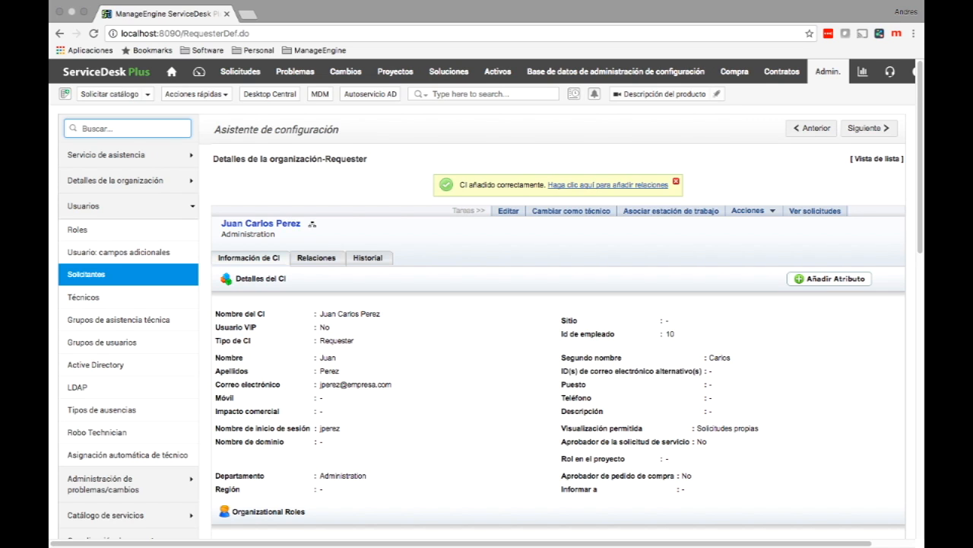
left_click(84, 207)
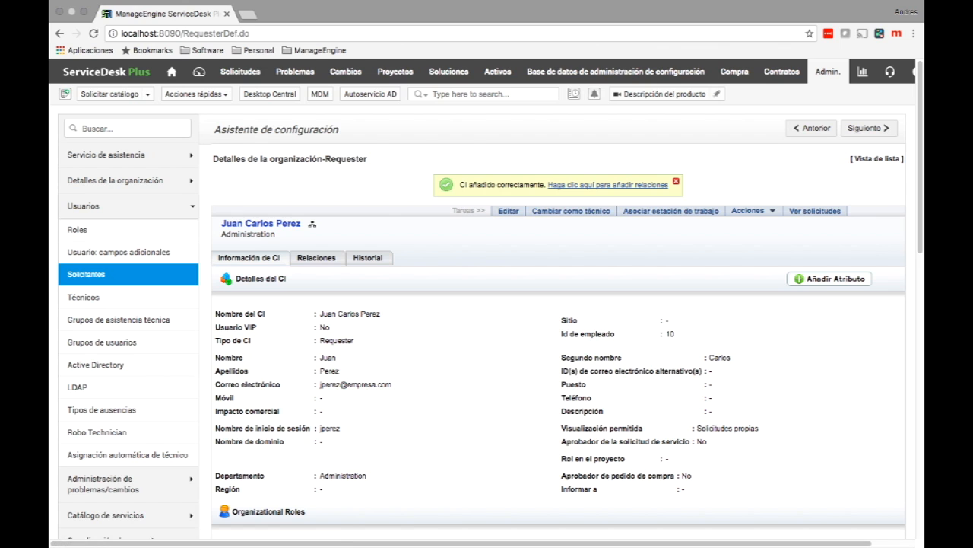
left_click(86, 275)
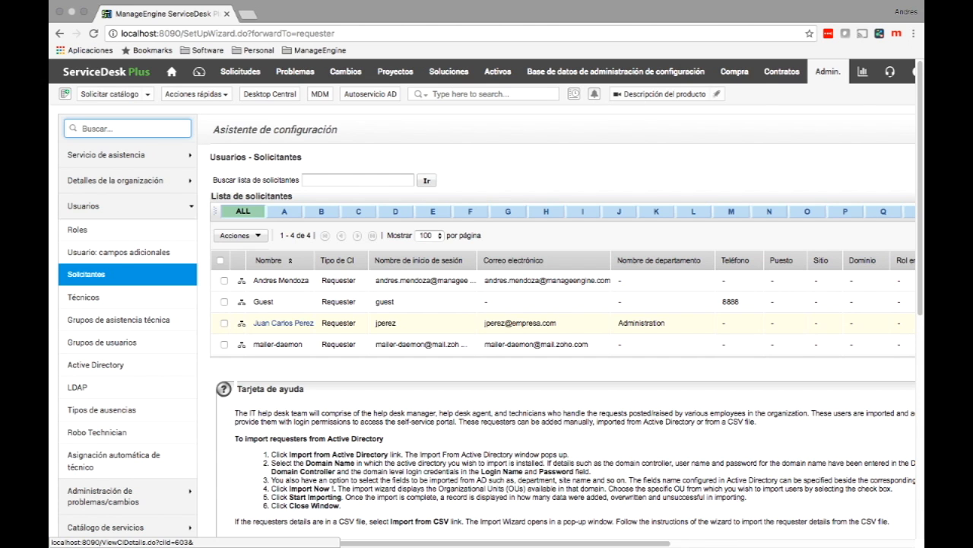
Step: Show the Roles list, with eight roles from AERemoteControl to SDSiteAdmin
left_click(77, 229)
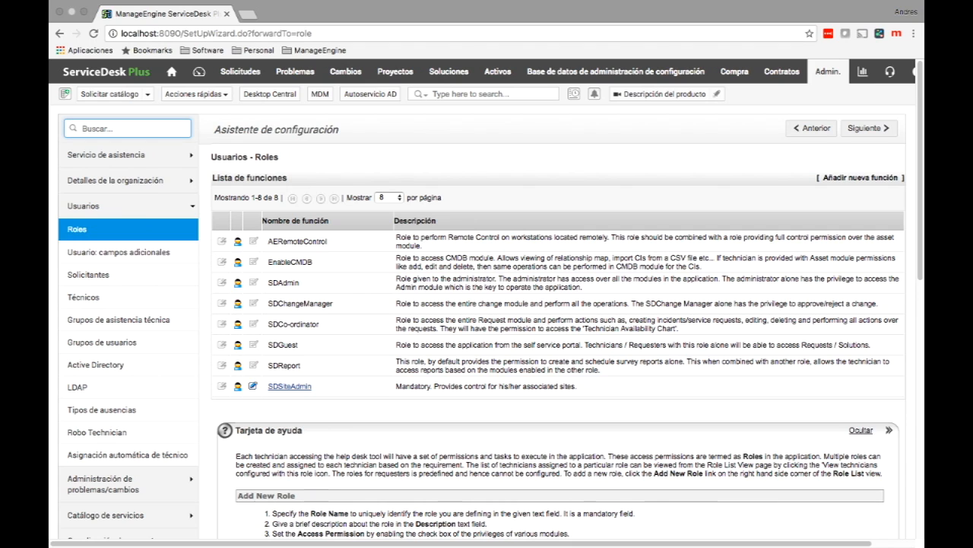
left_click_drag(267, 282, 300, 282)
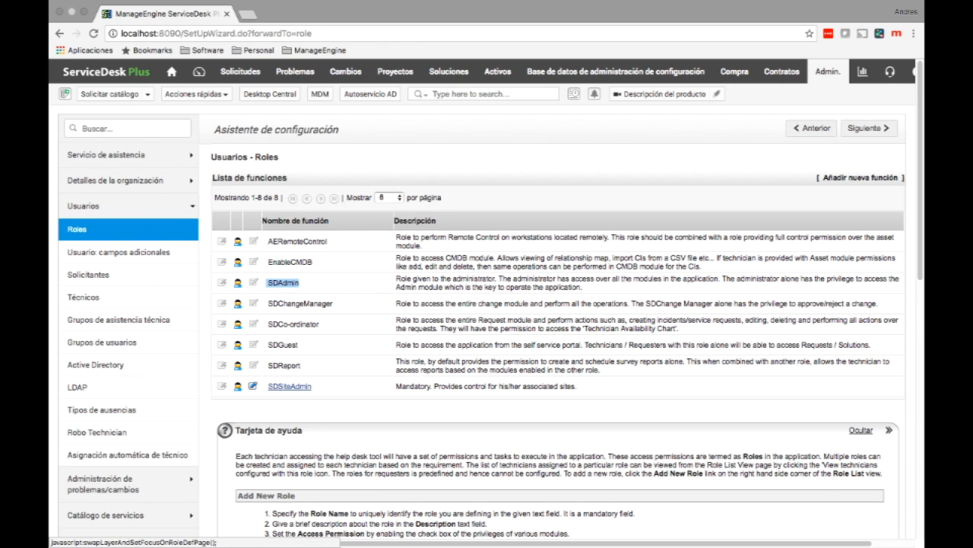
Step: Add a new role named 'Tecnicos 1er nivel' using the autocomplete suggestion
left_click(860, 178)
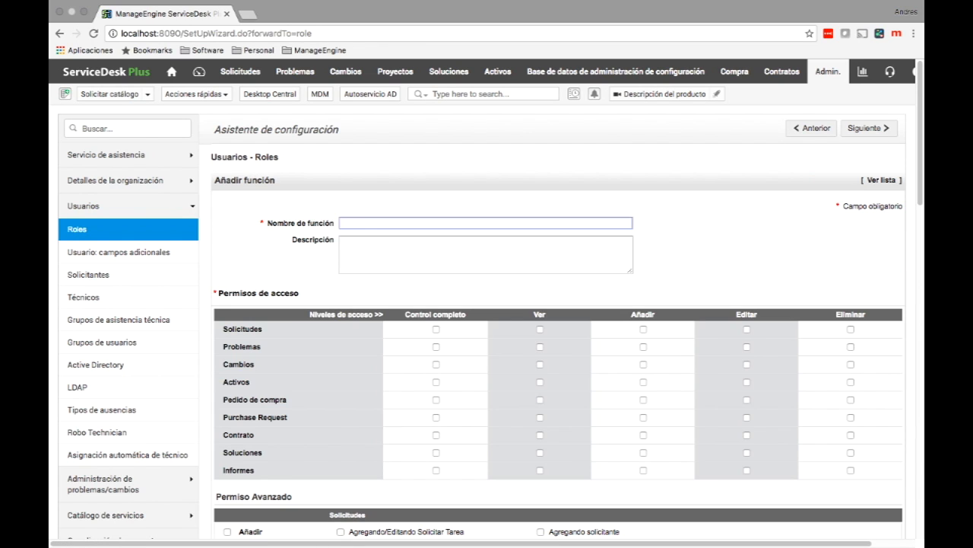
type("Tecnic")
key("Down")
key("Return")
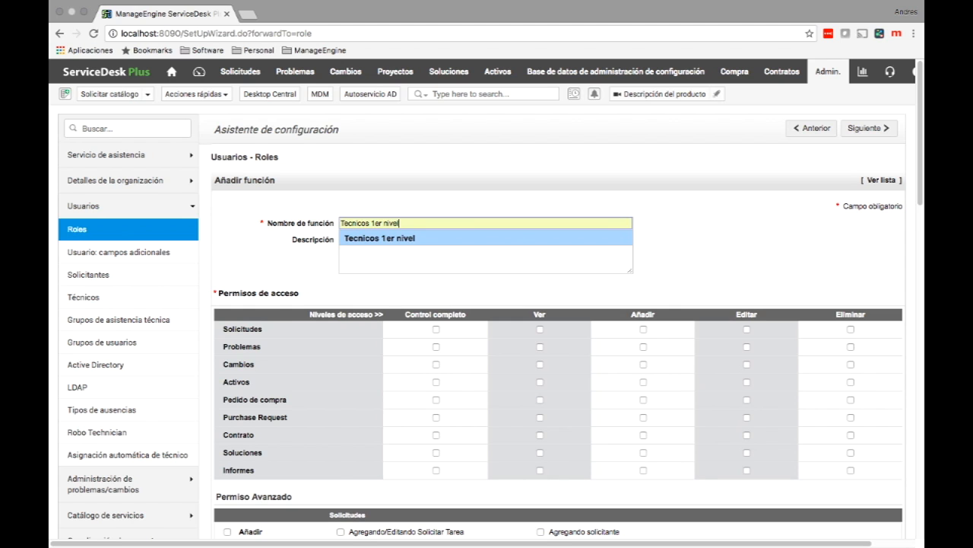
key("Tab")
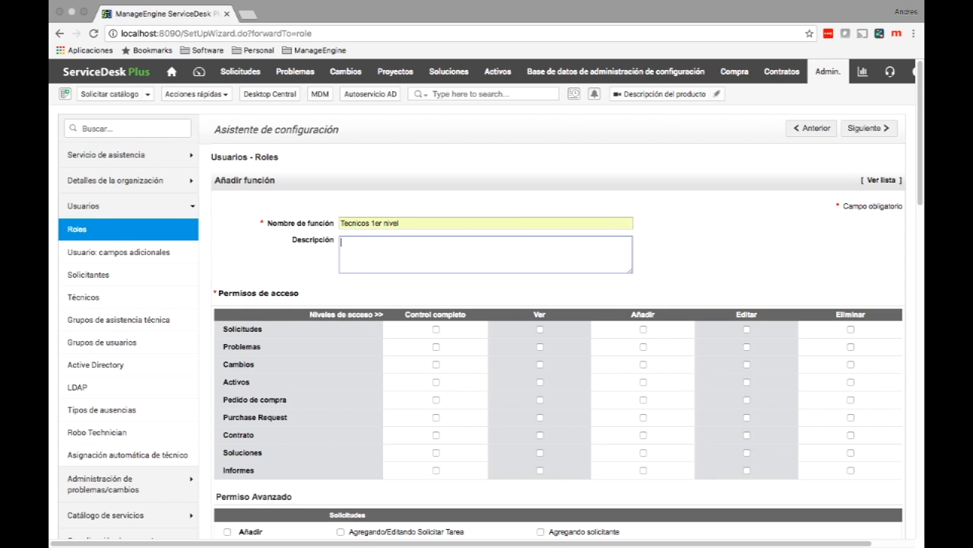
left_click(760, 255)
scroll(485, 297, "down", 2)
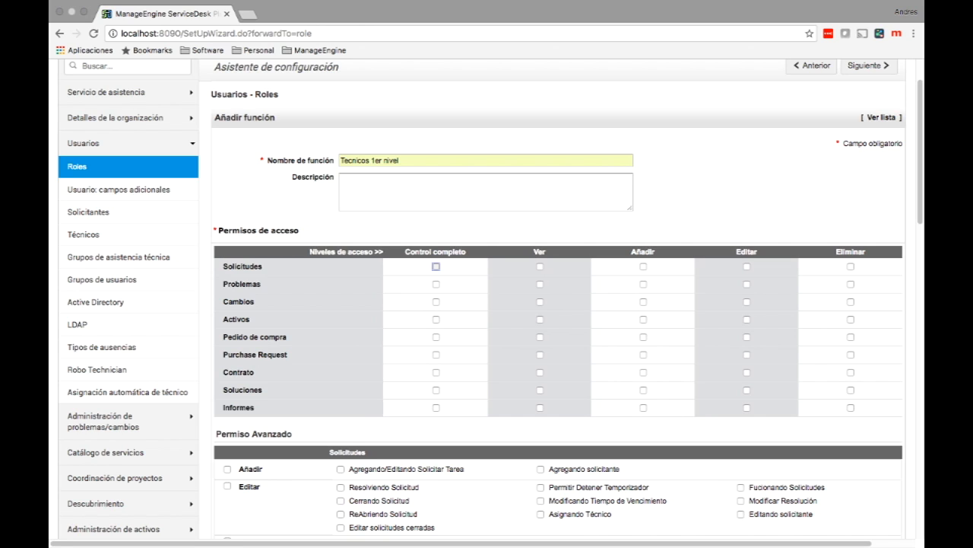
Step: Grant Control completo on Solicitudes and Soluciones and Ver on Activos
left_click(435, 266)
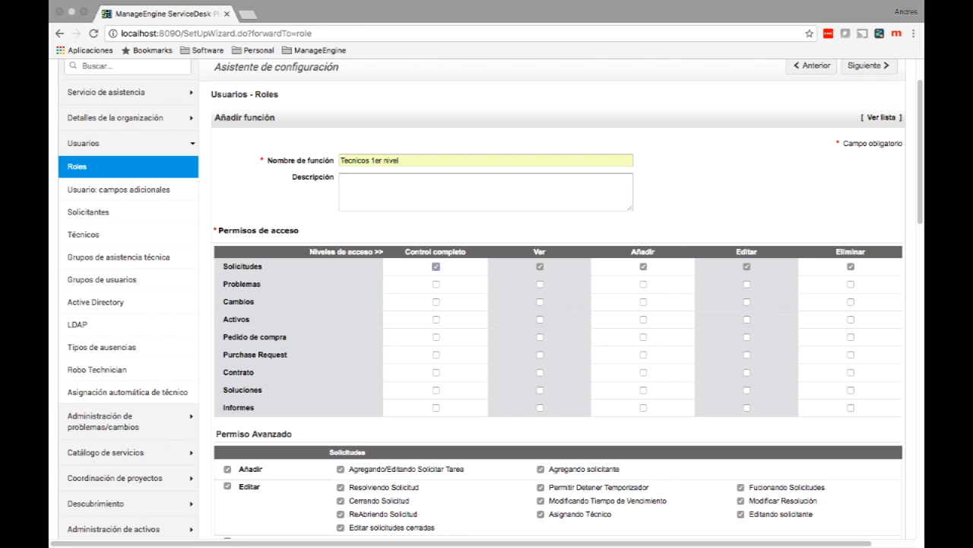
left_click(540, 319)
left_click(436, 391)
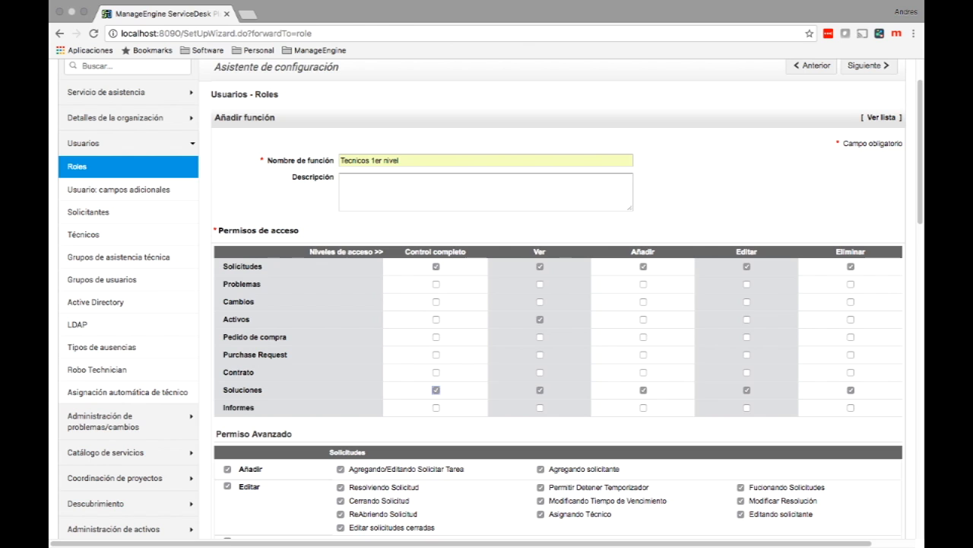
scroll(491, 299, "down", 5)
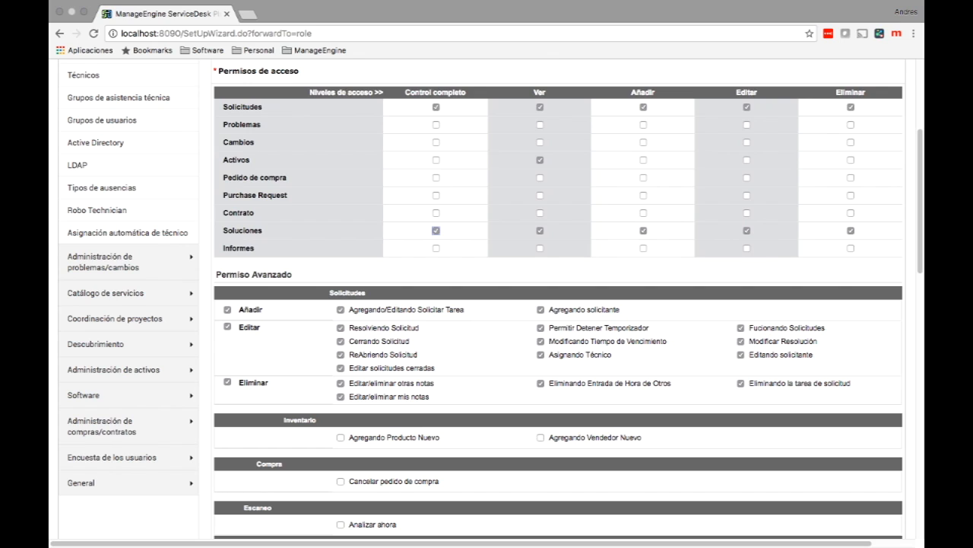
Step: Untick 'Editar/eliminar otras notas' and 'Permitir Detener Temporizador' under Permiso Avanzado
left_click_drag(403, 397, 422, 396)
left_click(340, 383)
left_click(540, 328)
scroll(559, 304, "down", 5)
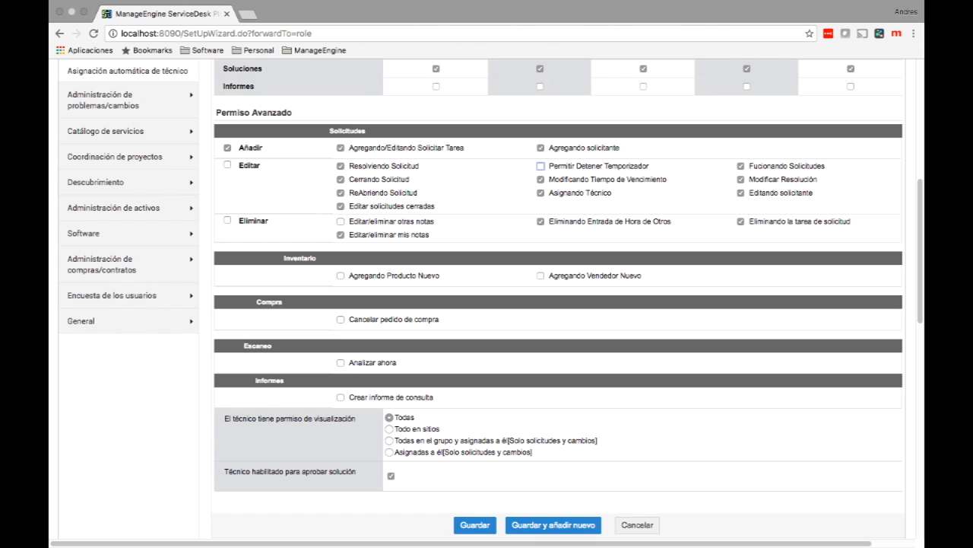
scroll(558, 304, "down", 2)
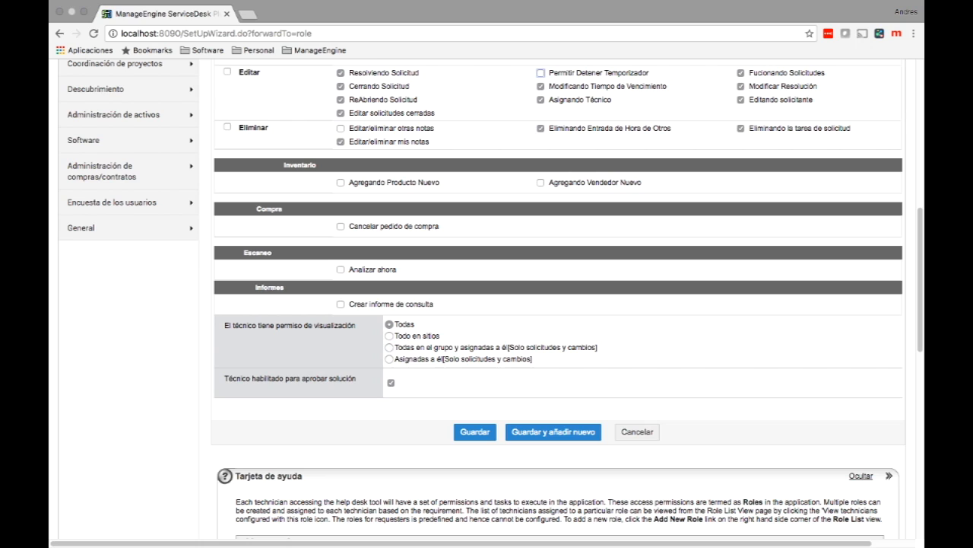
Step: Set the role's view permission to 'Todas en el grupo y asignadas a él' (group plus assigned requests)
left_click_drag(394, 324, 415, 324)
left_click(389, 359)
left_click(389, 348)
left_click(389, 335)
left_click(390, 347)
Step: Save the Tecnicos 1er nivel role and open the Administration department requester from Solicitantes
left_click(474, 432)
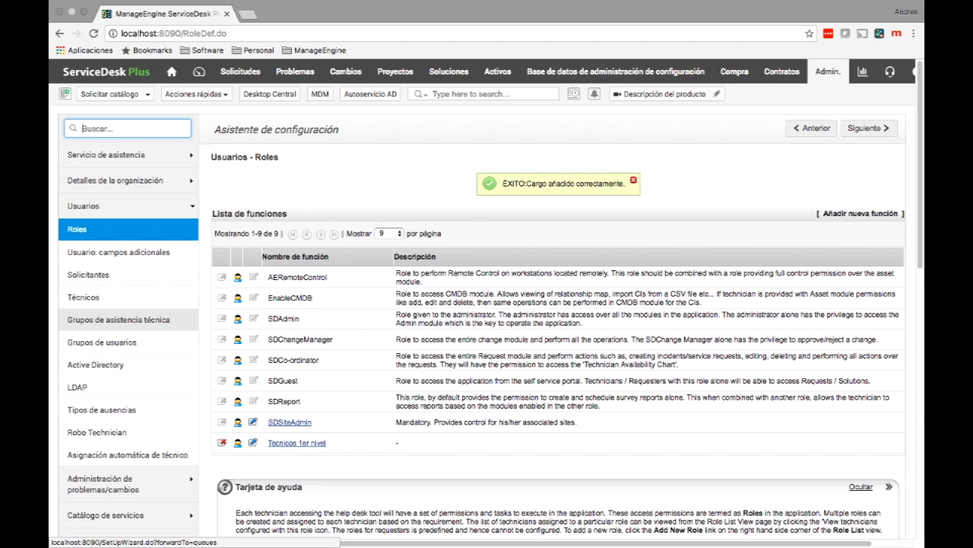
left_click(88, 275)
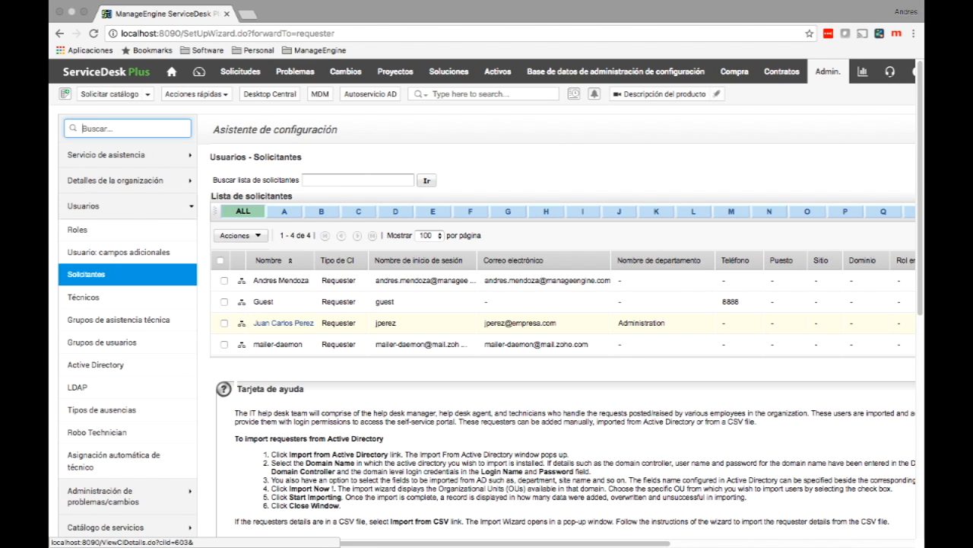
left_click(283, 323)
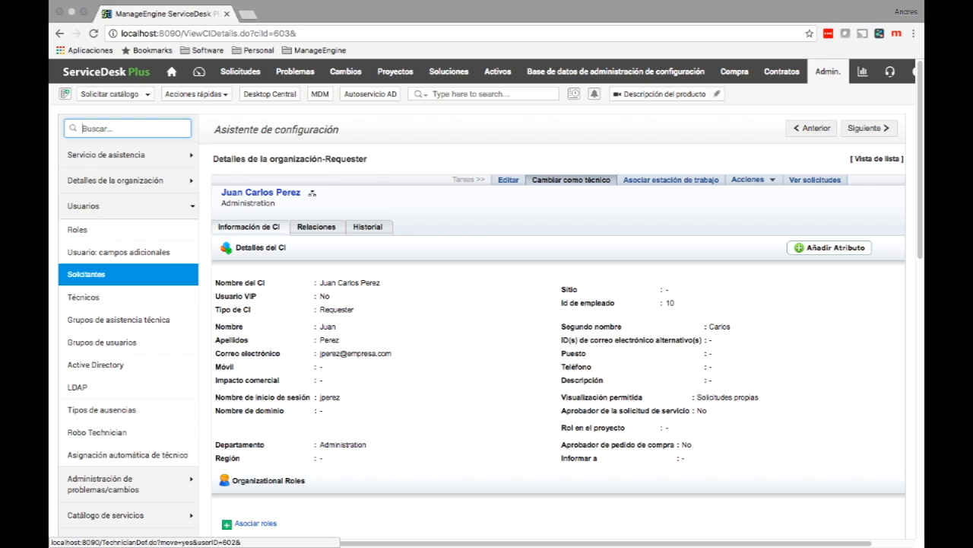
Step: Convert the requester into a technician and assign the Tecnicos 1er nivel role
left_click(571, 180)
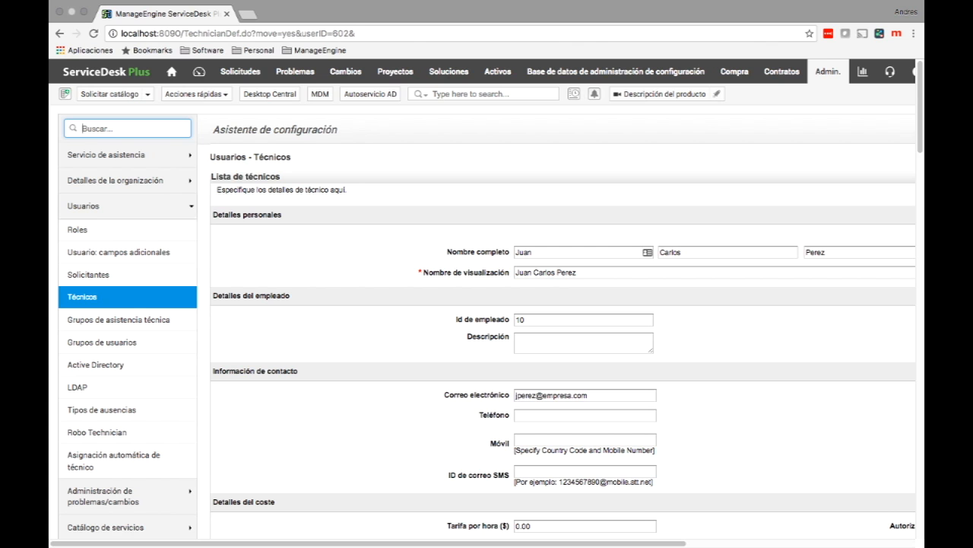
scroll(487, 304, "down", 3)
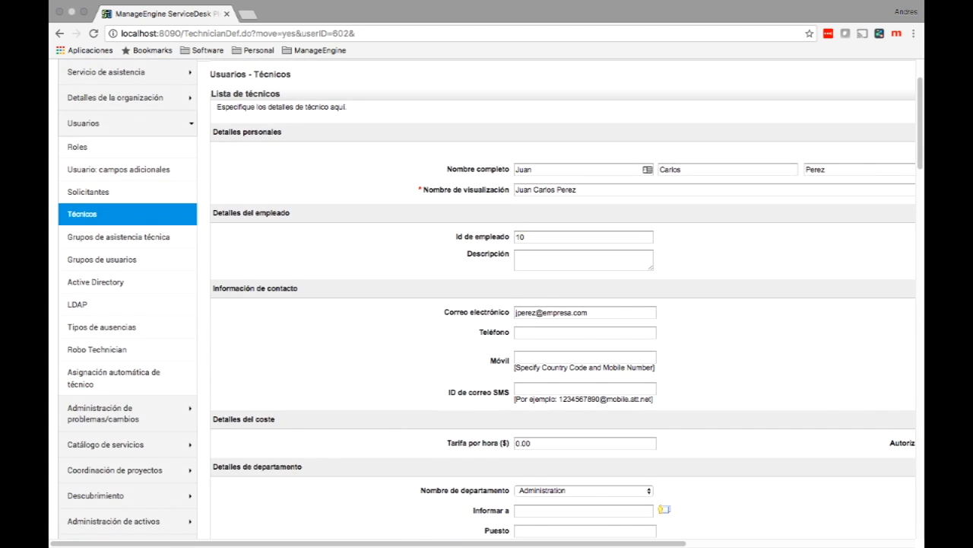
scroll(486, 304, "down", 8)
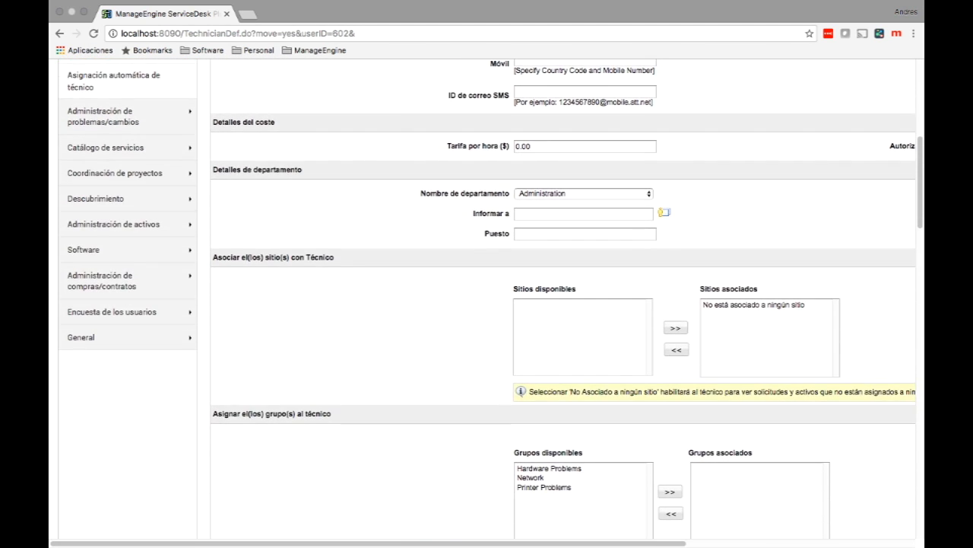
scroll(487, 305, "down", 8)
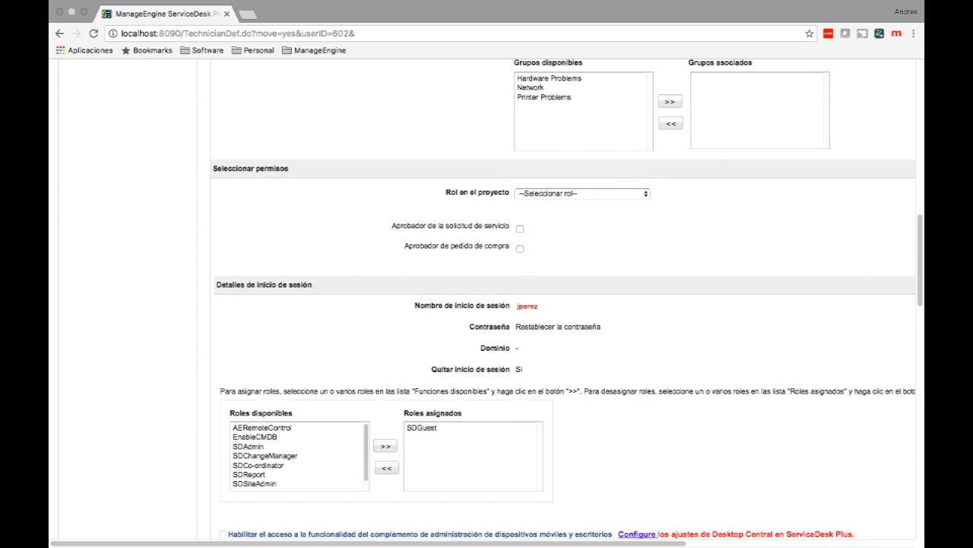
scroll(486, 304, "down", 1)
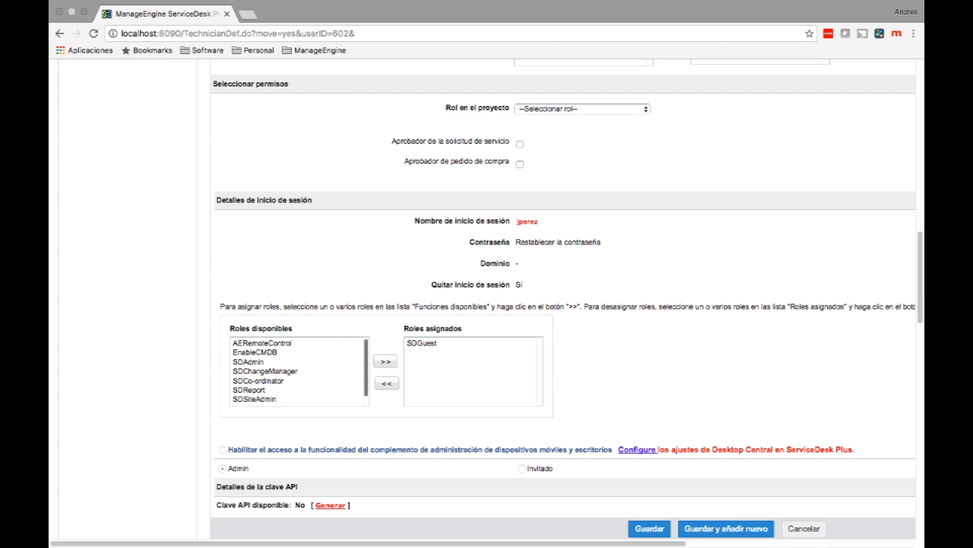
scroll(297, 371, "down", 1)
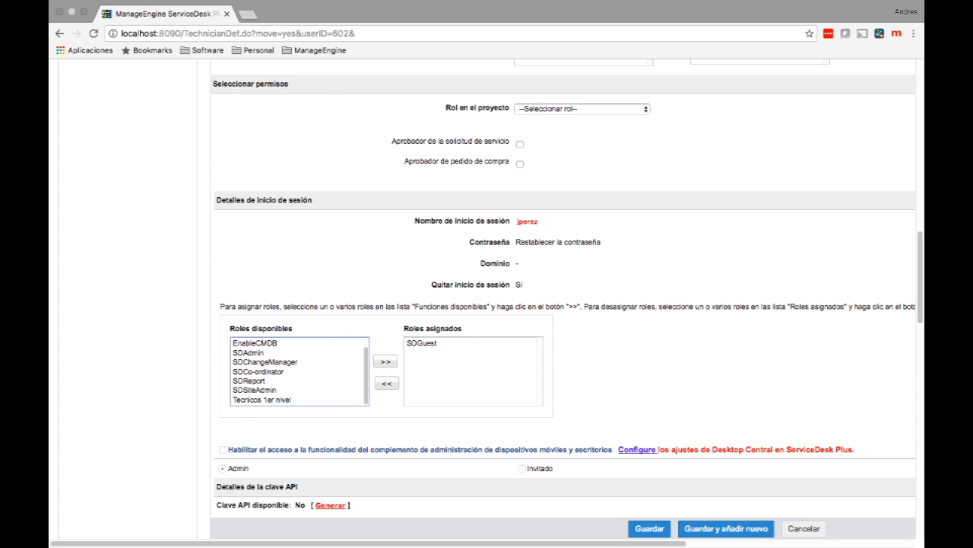
left_click(262, 399)
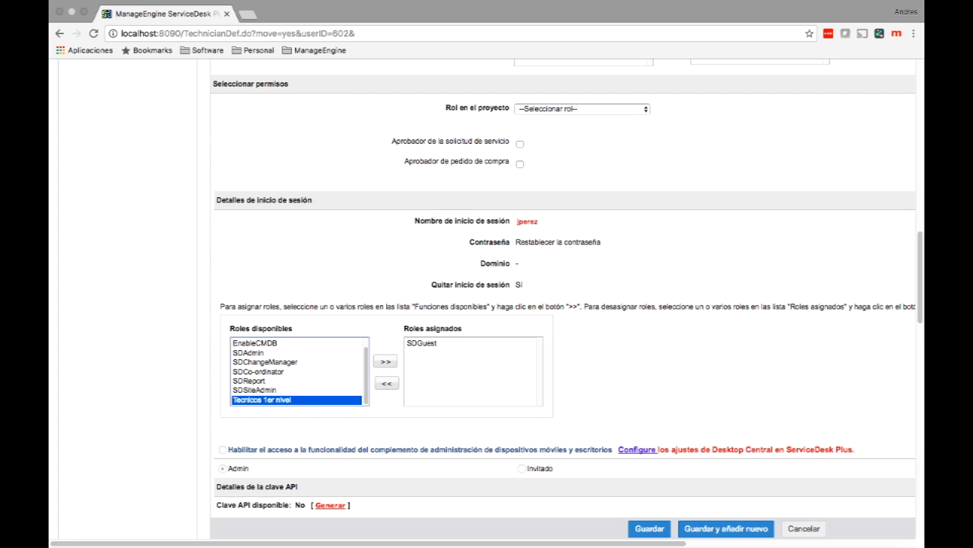
left_click(385, 361)
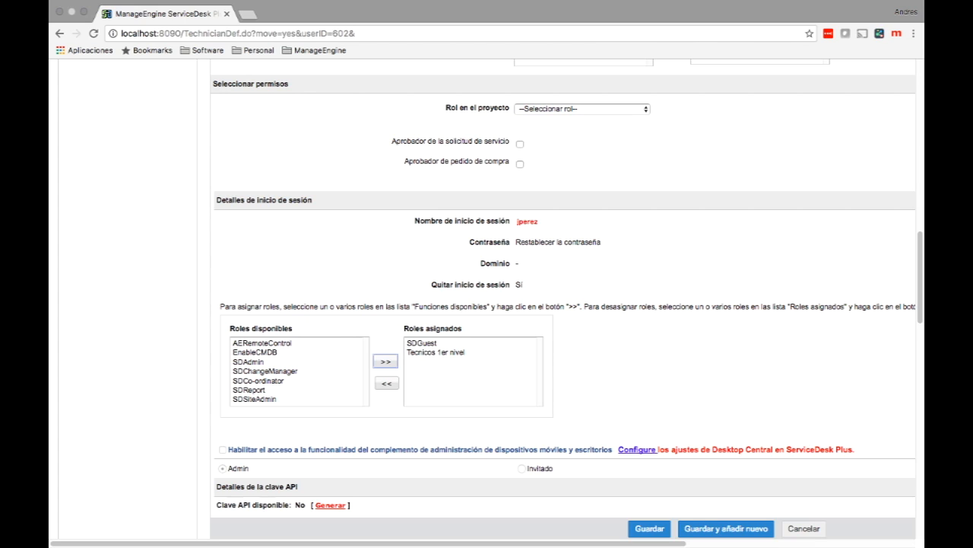
Step: Remove the SDGuest role from the technician and save
left_click(423, 343)
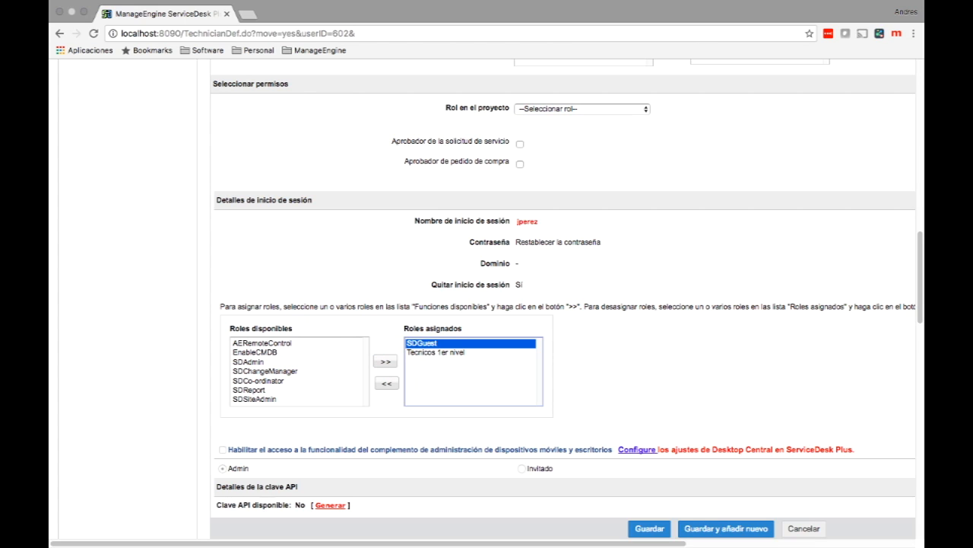
left_click(387, 384)
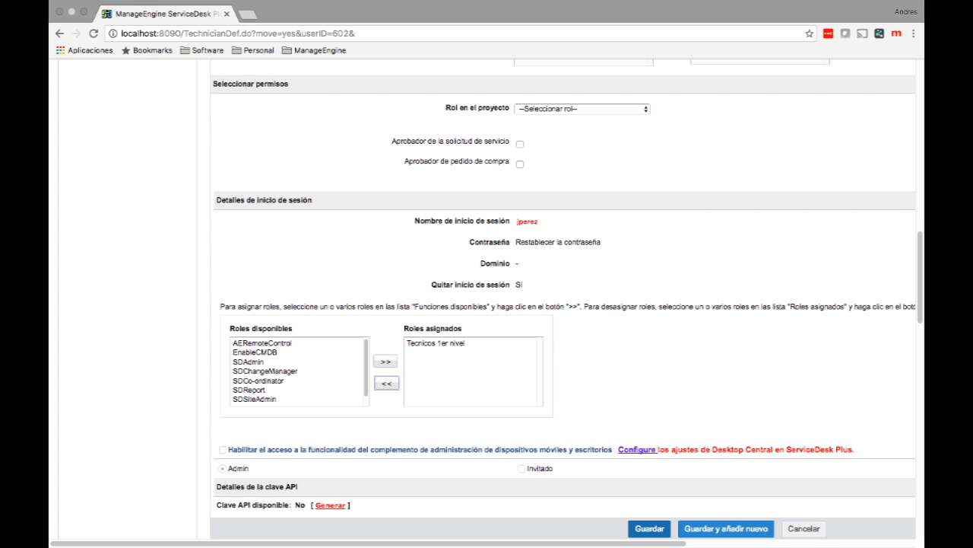
left_click(649, 527)
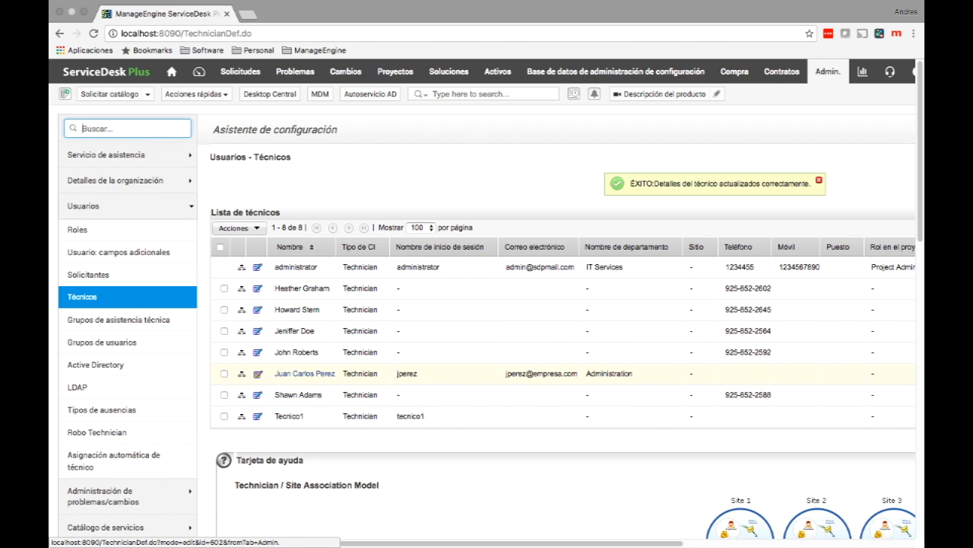
Step: Reopen the Administration technician's edit form from the Technicians list
left_click(258, 373)
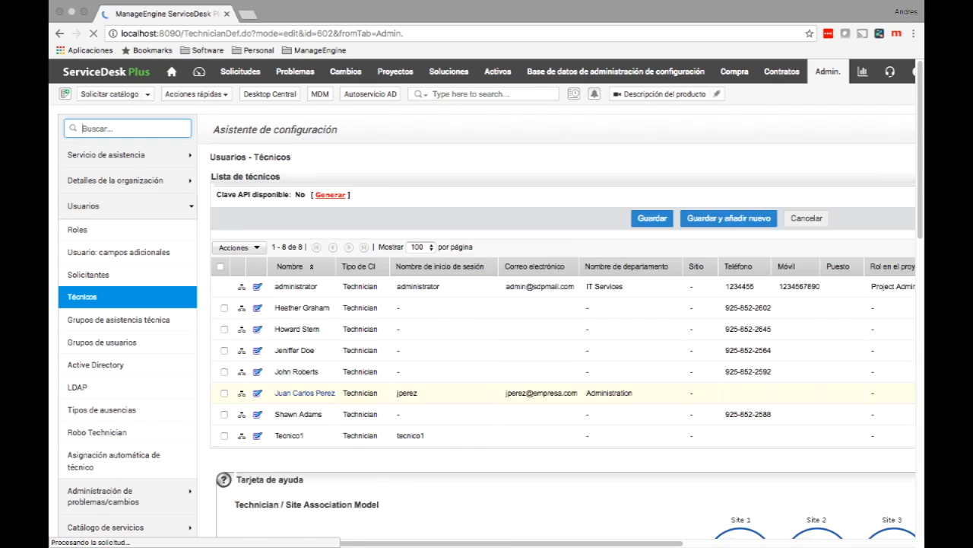
Step: Remove the technician's login access, save the technician, and go to Grupos de asistencia técnica
scroll(487, 304, "down", 5)
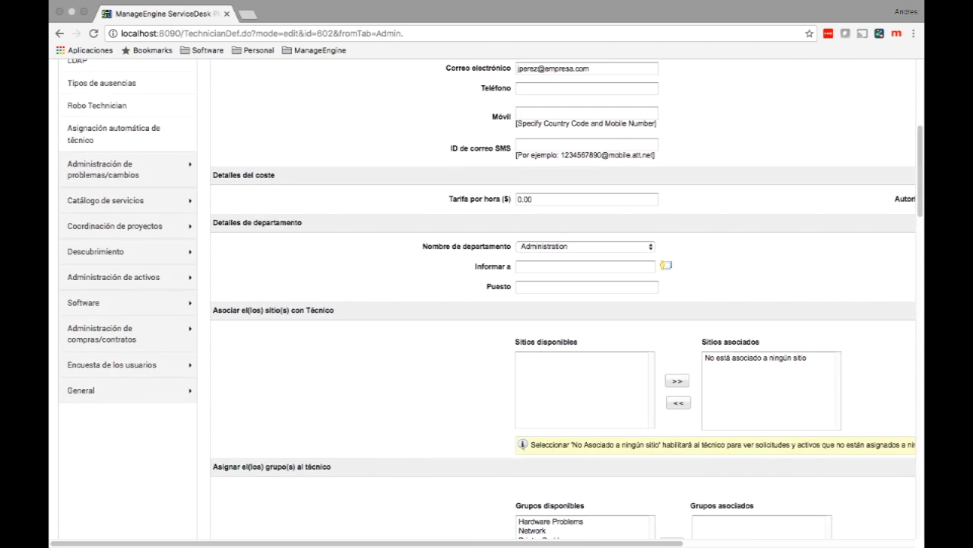
scroll(563, 304, "down", 6)
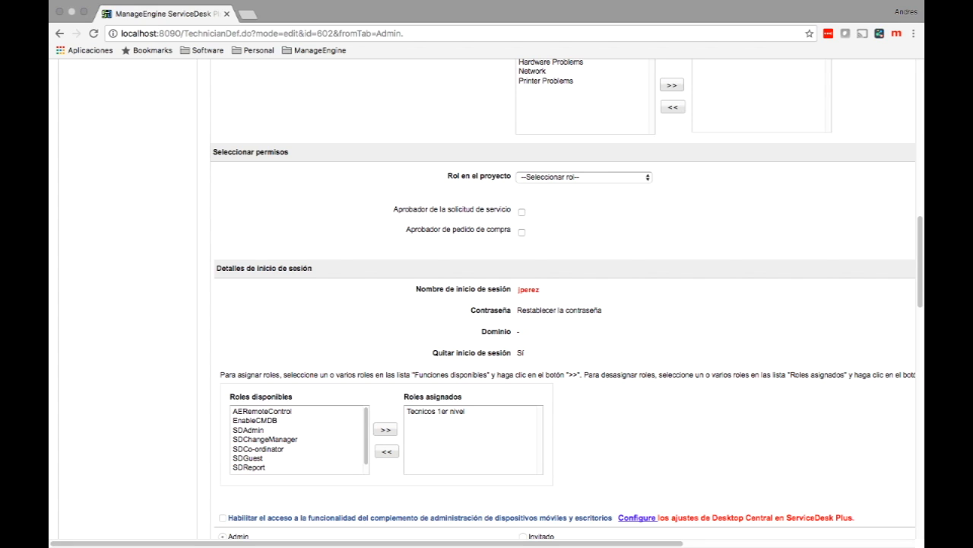
left_click_drag(433, 353, 502, 353)
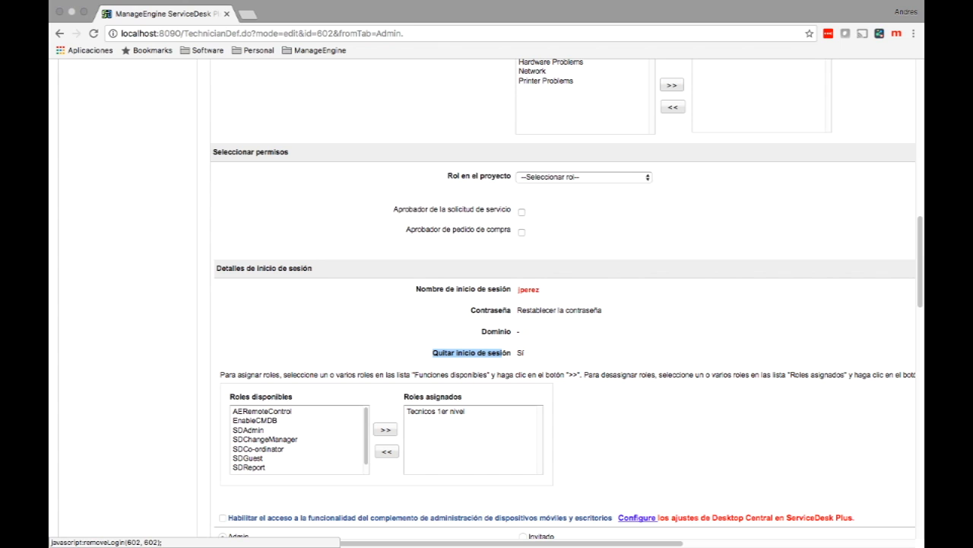
left_click(520, 352)
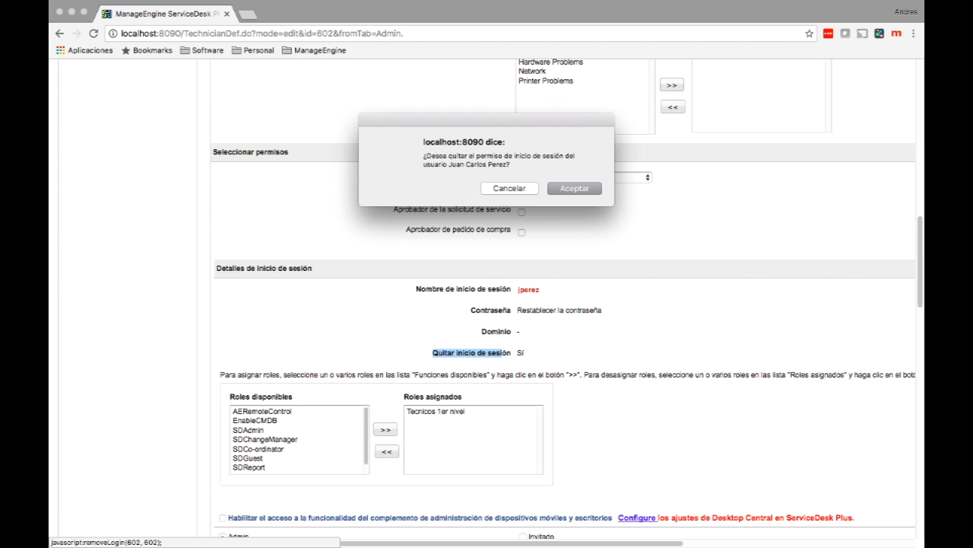
key("Return")
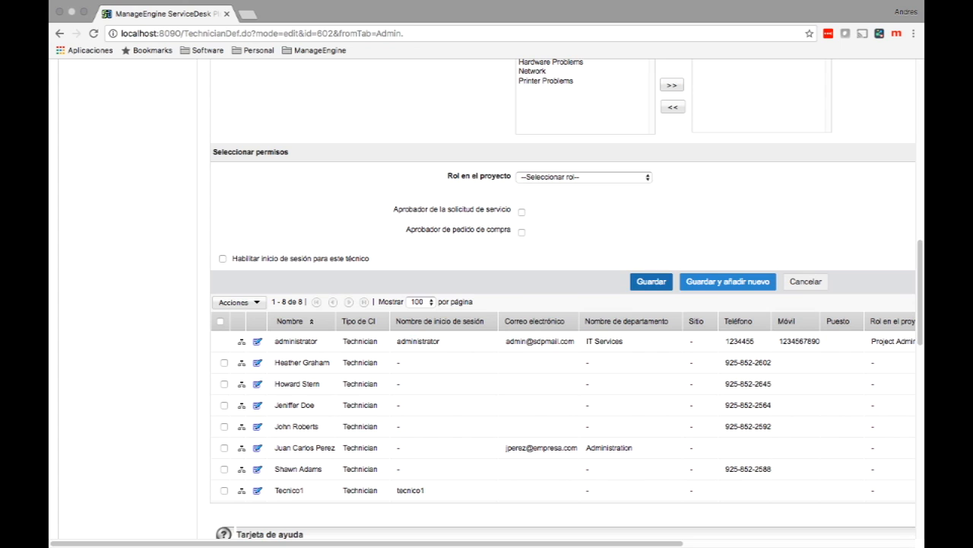
left_click(651, 281)
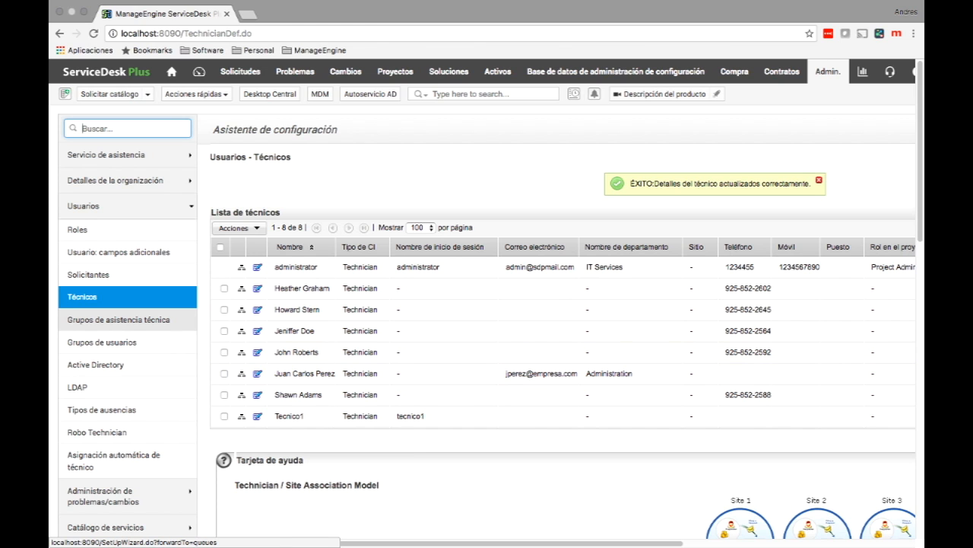
left_click(118, 319)
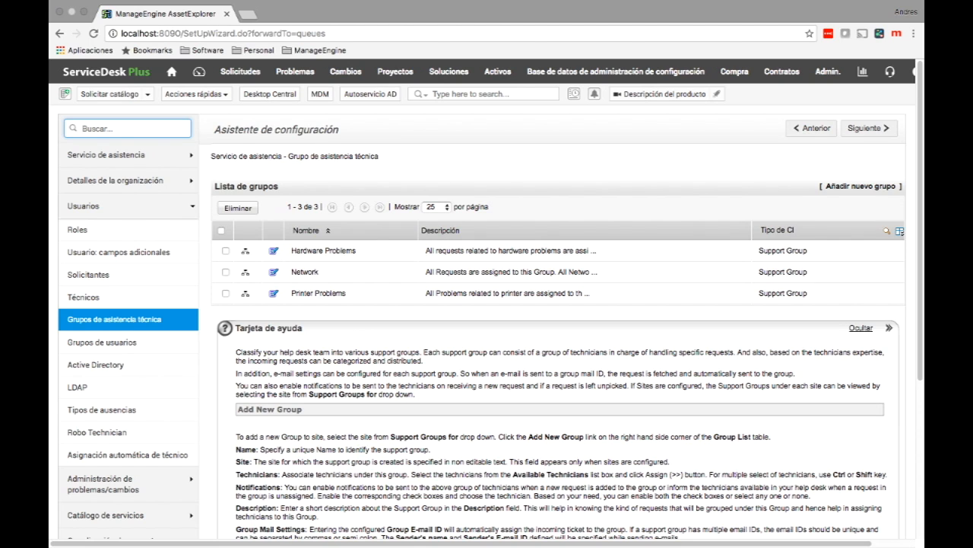
Step: Create the support group 'Grupo de 2do nivel' and add the first four available technicians
left_click(861, 186)
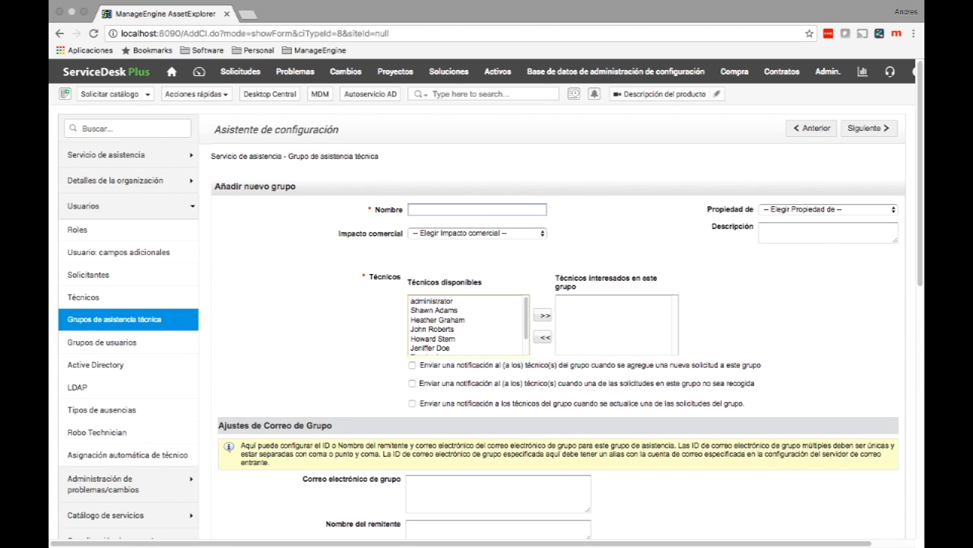
type("Grupo de 2do nivel")
left_click_drag(432, 300, 434, 329)
left_click(543, 314)
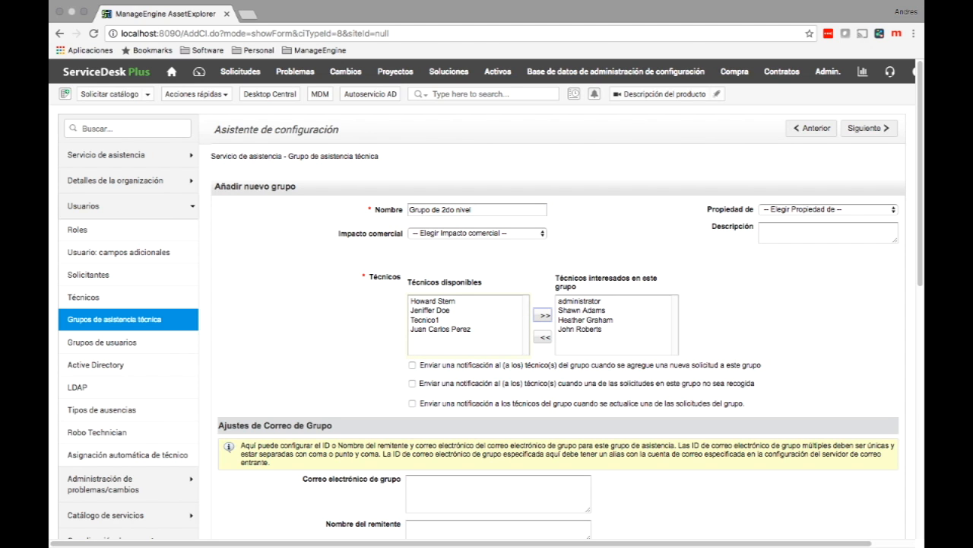
scroll(486, 305, "down", 2)
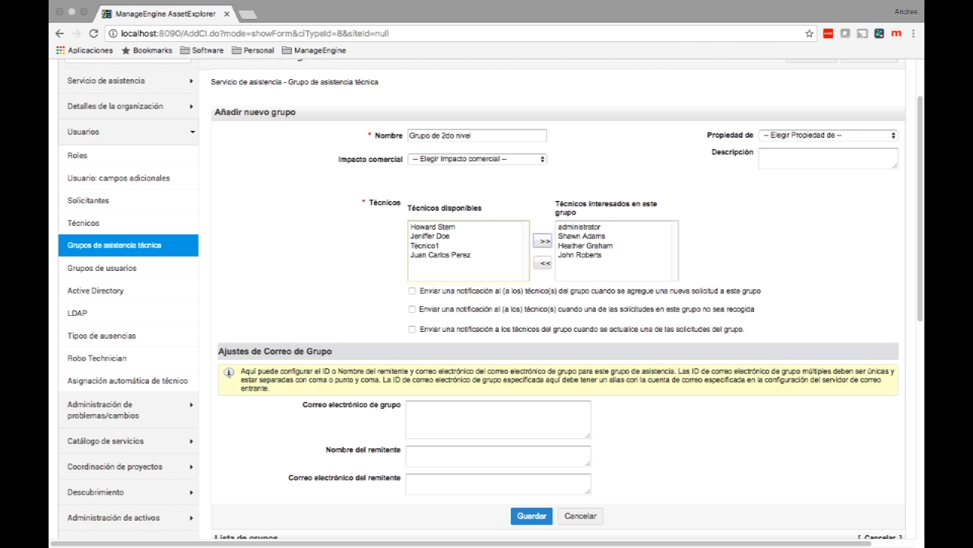
Step: Enable the unpicked-request notification with a 1-day delay
left_click(412, 291)
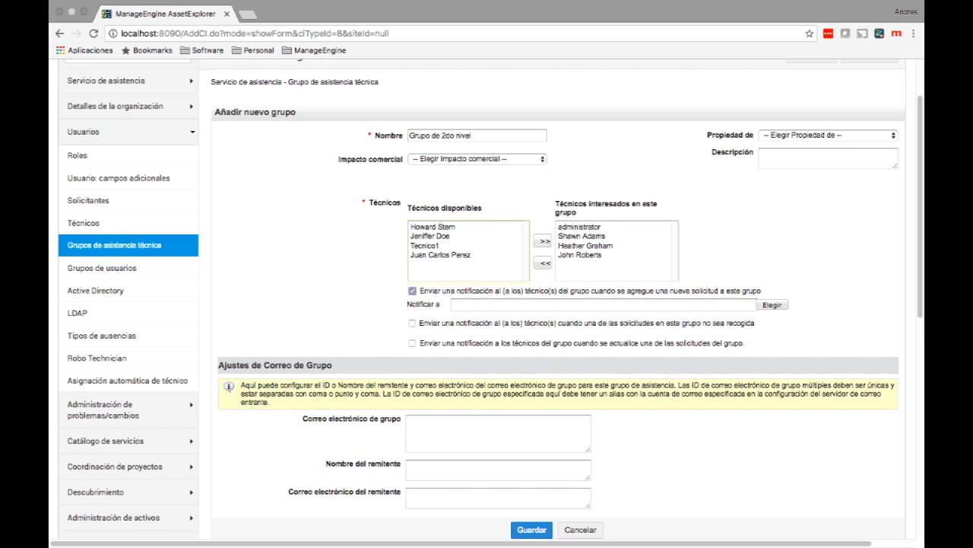
left_click(412, 323)
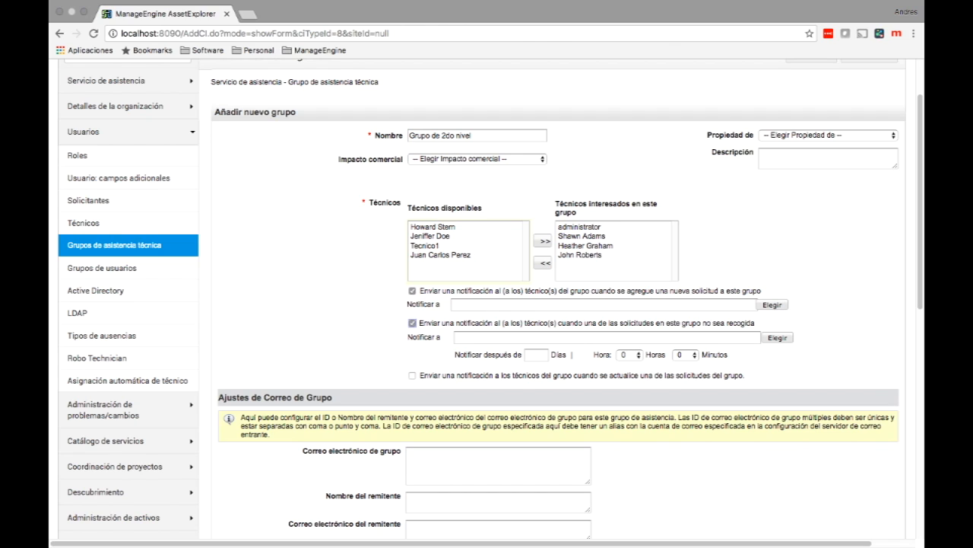
left_click_drag(756, 324, 727, 323)
left_click(536, 355)
type("1")
Step: Make administrator the notification recipient, turn off the new-request notification, and save the group
left_click(777, 338)
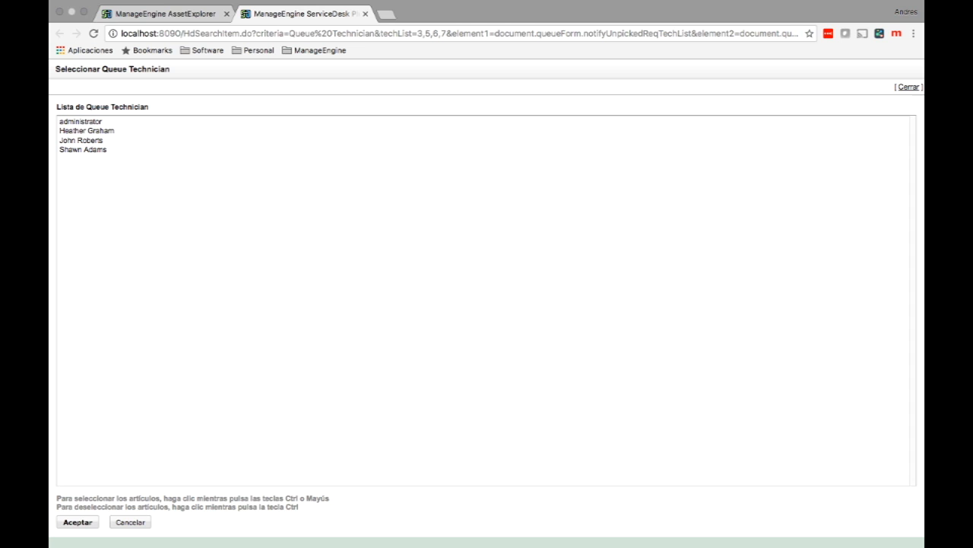
left_click(81, 122)
left_click(78, 523)
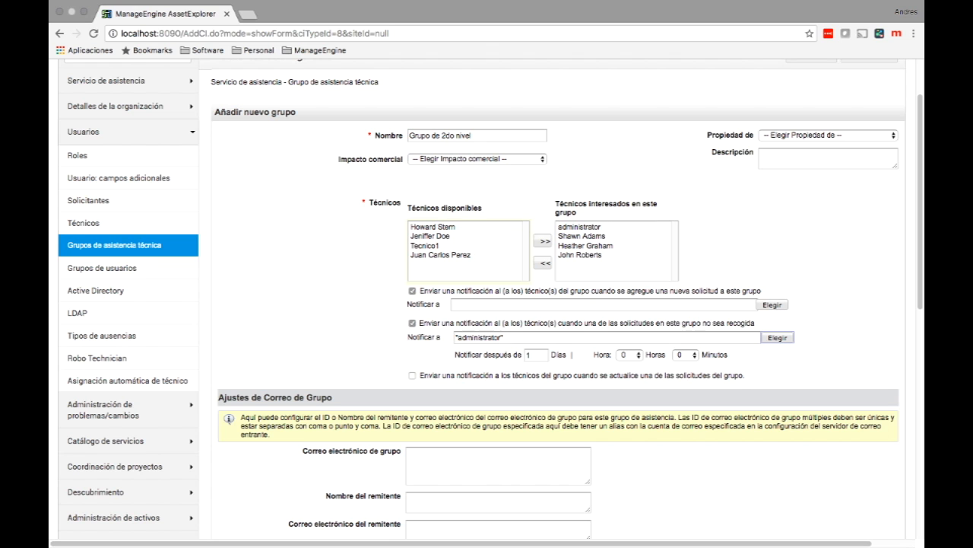
left_click(412, 290)
scroll(487, 335, "down", 2)
left_click(531, 387)
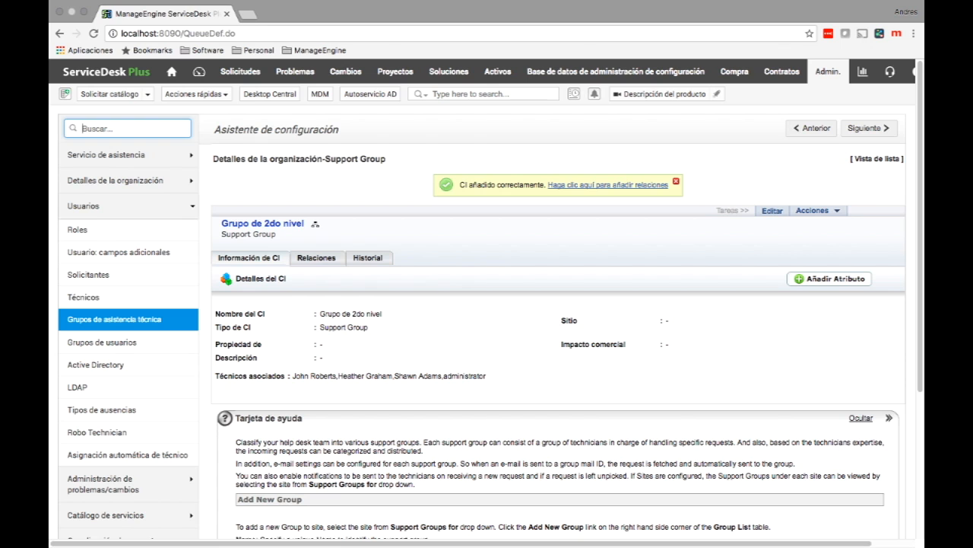
Step: Inspect a technician's group memberships, then go to Asignación automática de técnico
left_click(83, 298)
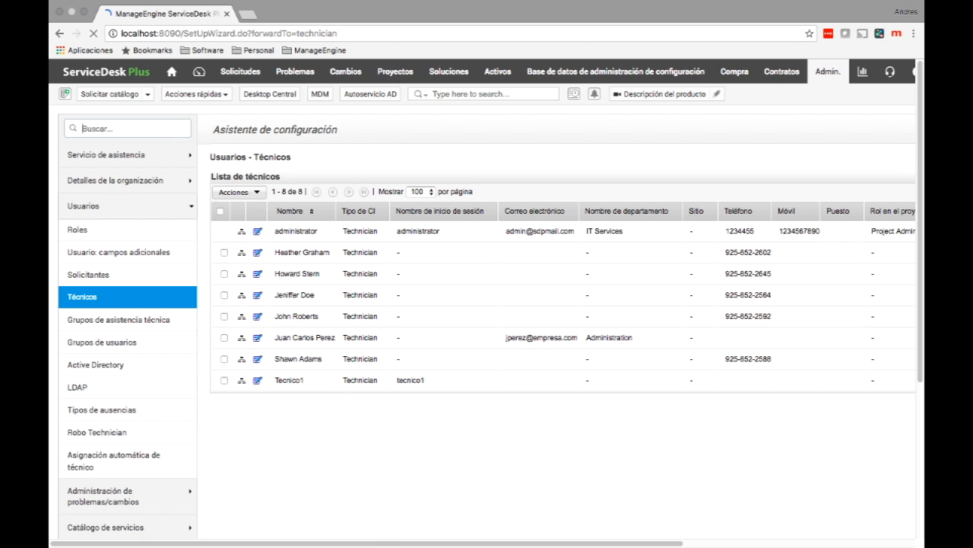
left_click(258, 273)
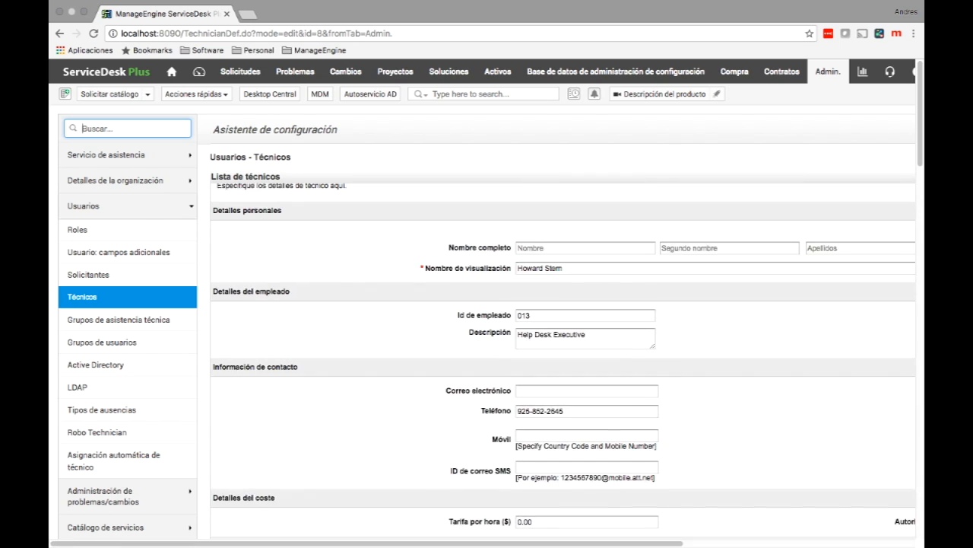
scroll(485, 298, "down", 3)
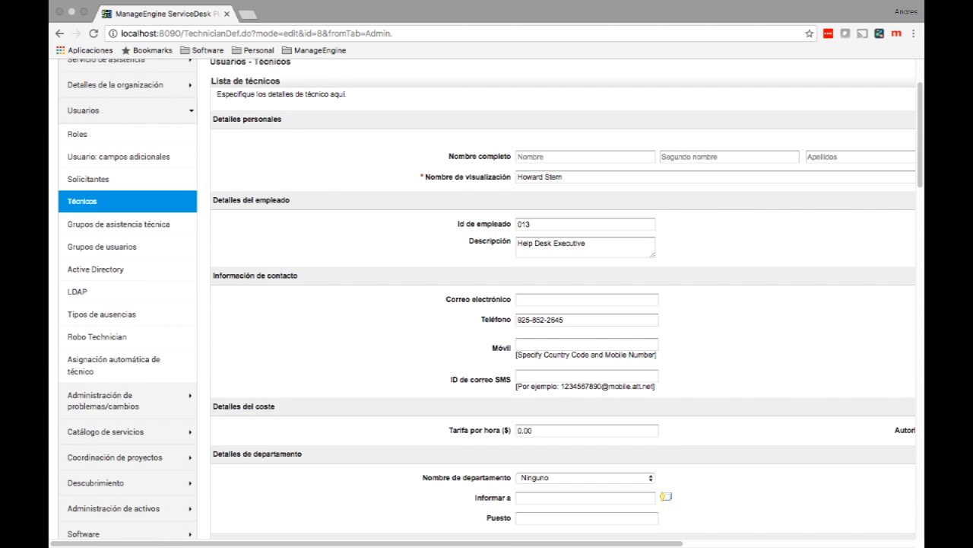
scroll(487, 298, "down", 13)
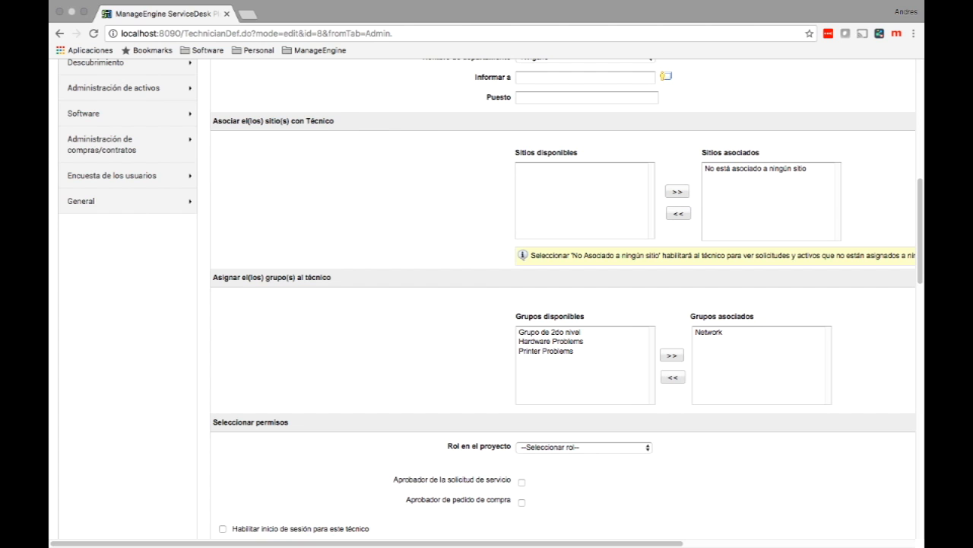
scroll(486, 298, "down", 2)
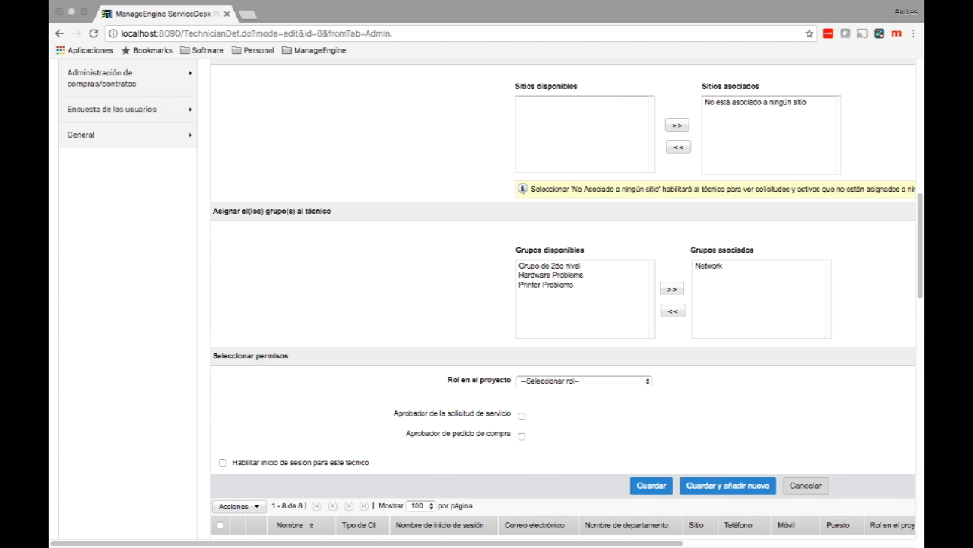
scroll(486, 298, "down", 12)
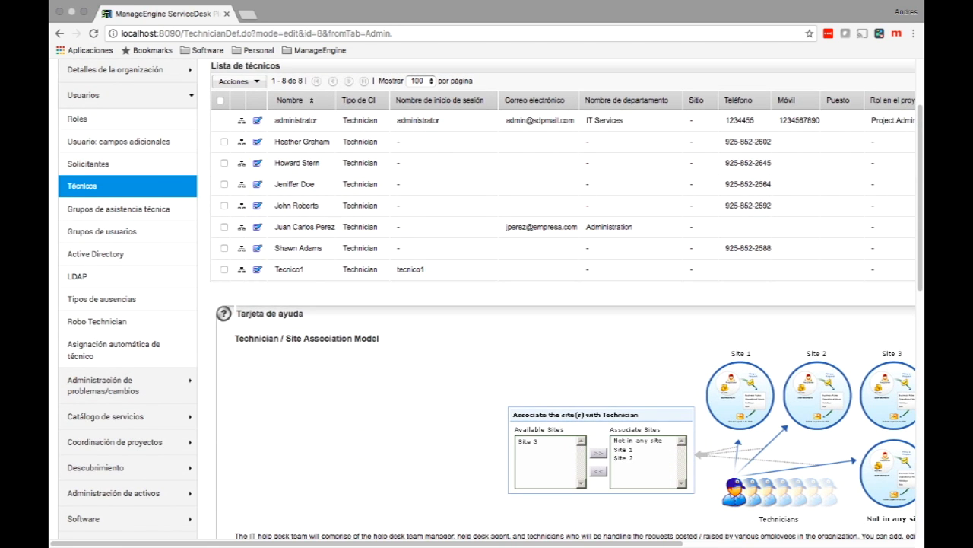
left_click(114, 349)
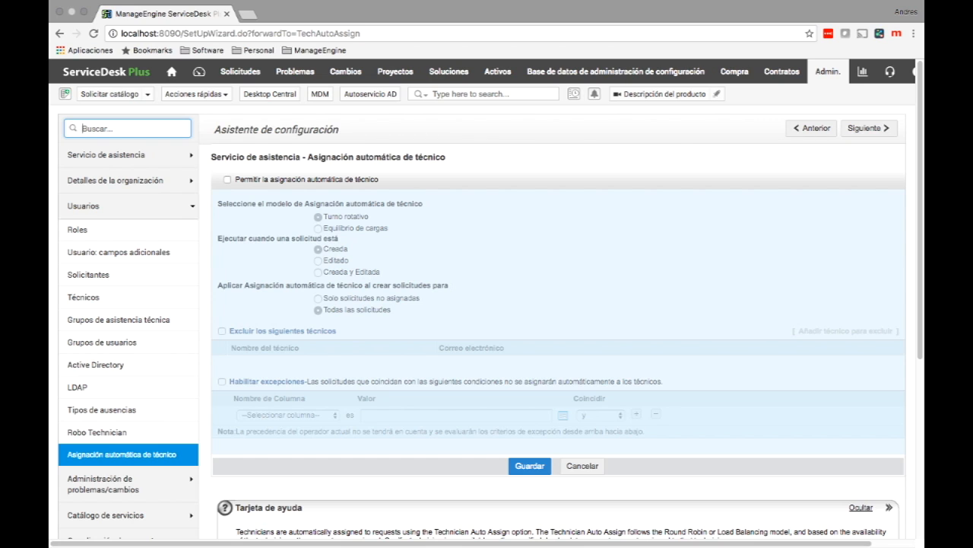
Step: Enable automatic technician assignment with an exception based on the Categoría column
left_click(227, 180)
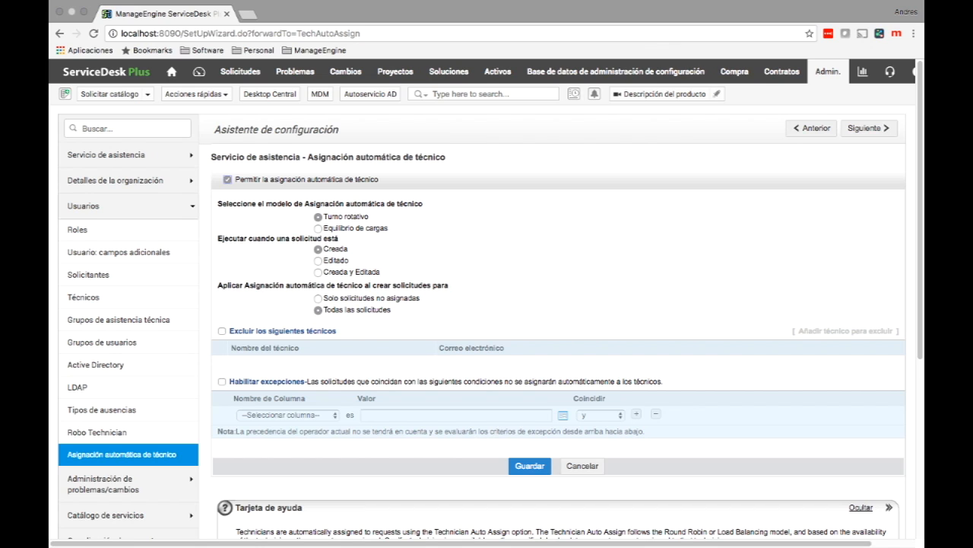
left_click(222, 381)
left_click(288, 415)
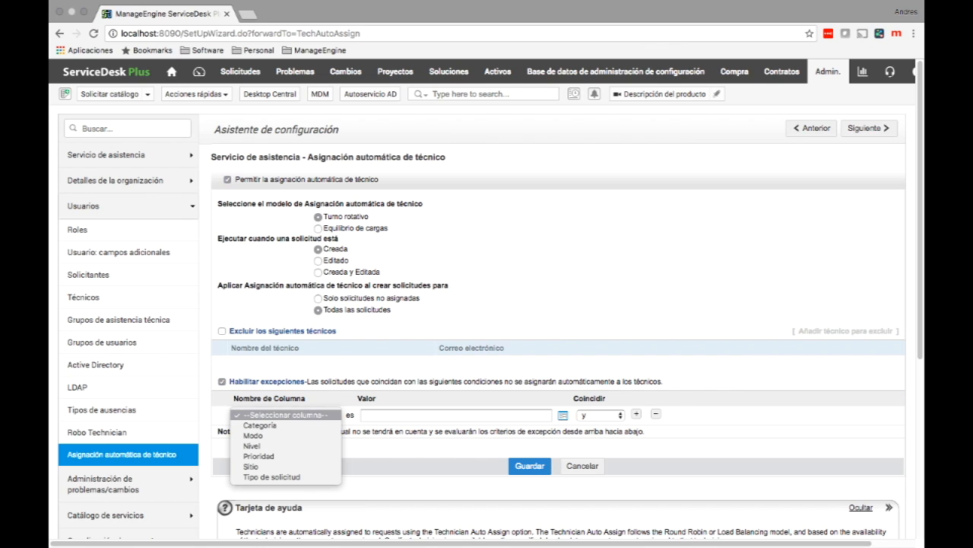
left_click(262, 425)
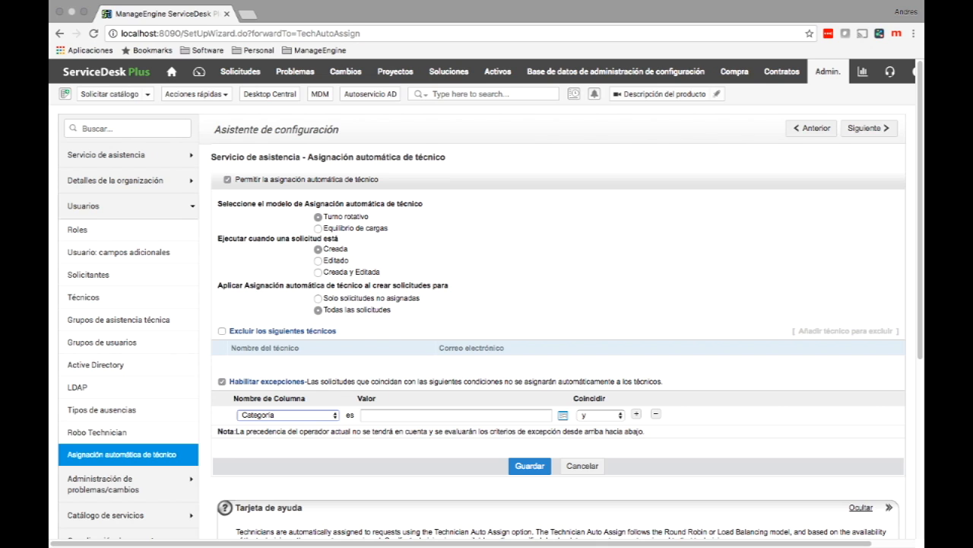
Step: Set the exception value to category Switches and save the auto-assignment settings
left_click(563, 415)
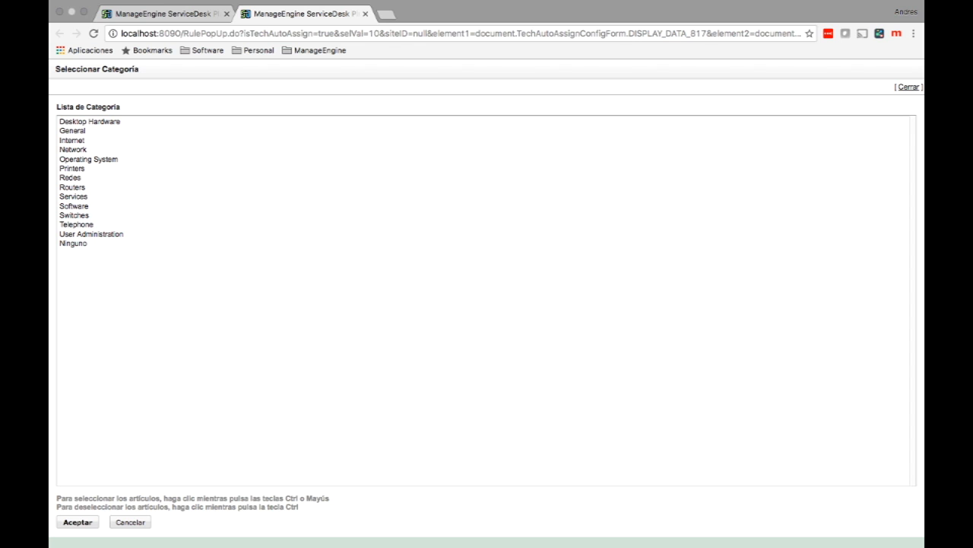
left_click(74, 216)
left_click(78, 522)
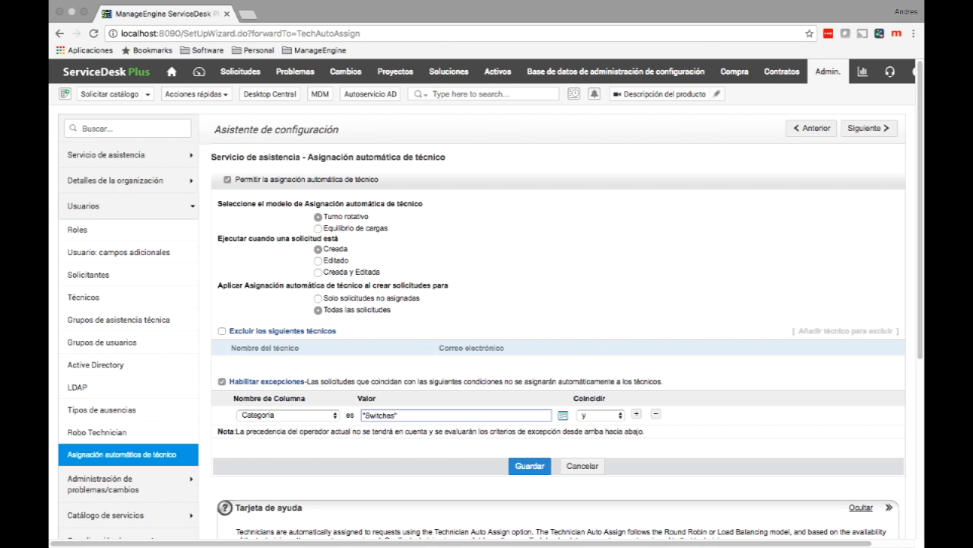
left_click(529, 466)
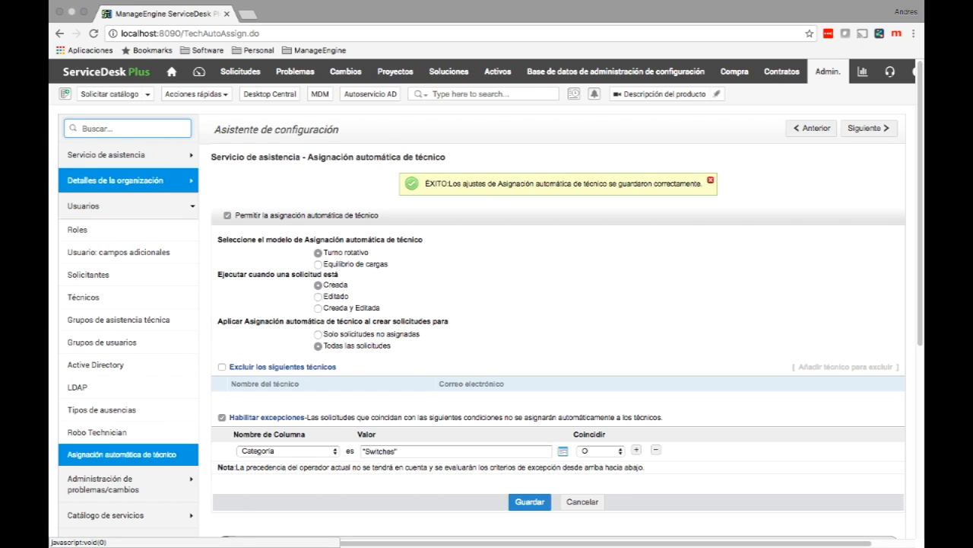
left_click(114, 180)
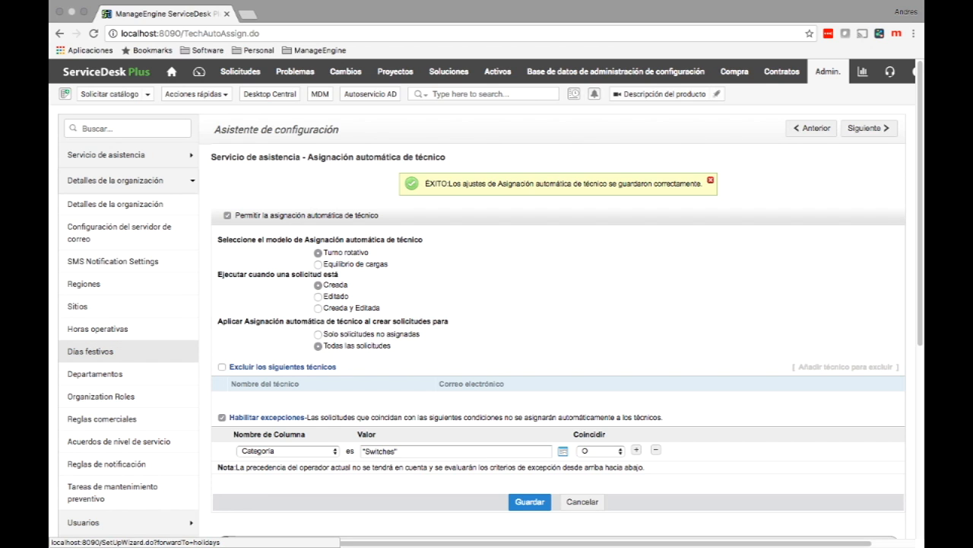
Step: Go from Horas operativas to Días festivos and start a new holiday entry
left_click(95, 329)
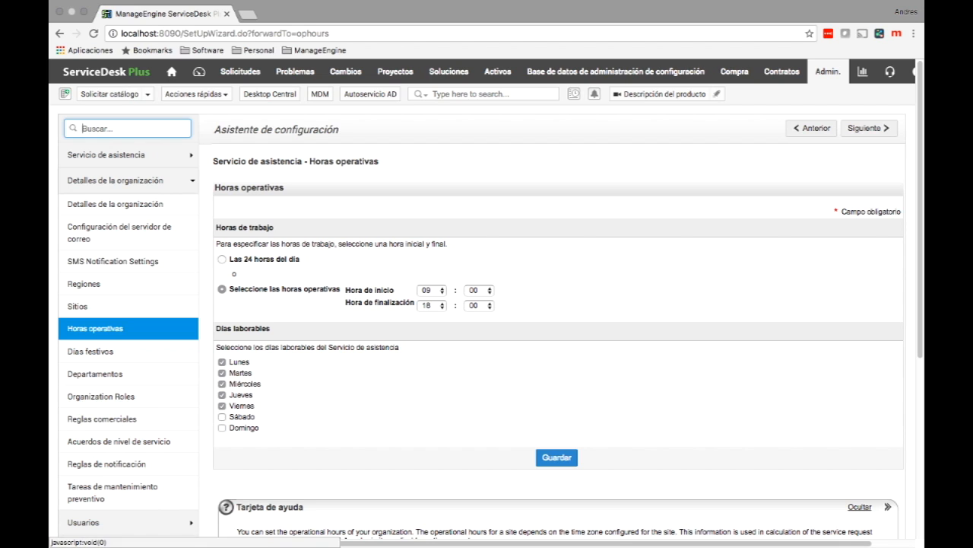
left_click(89, 351)
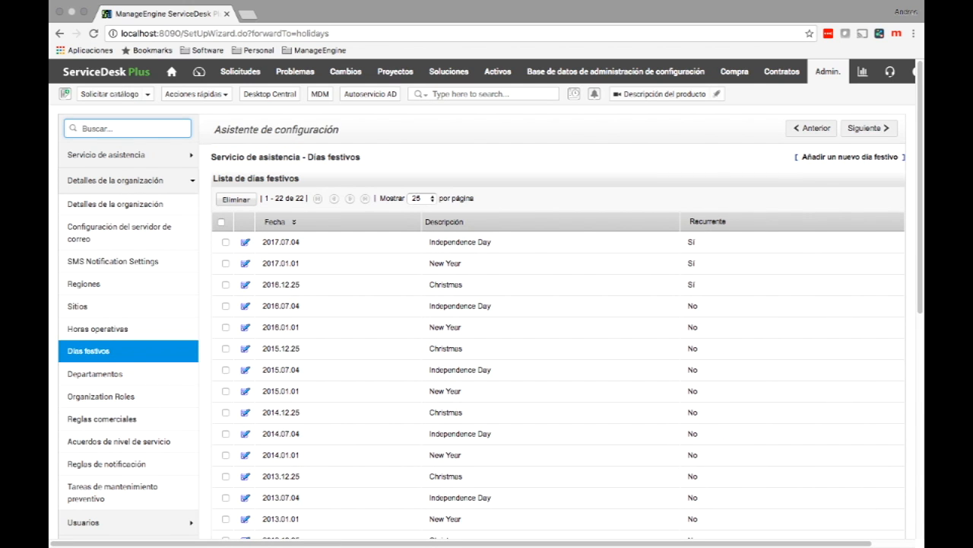
left_click(850, 157)
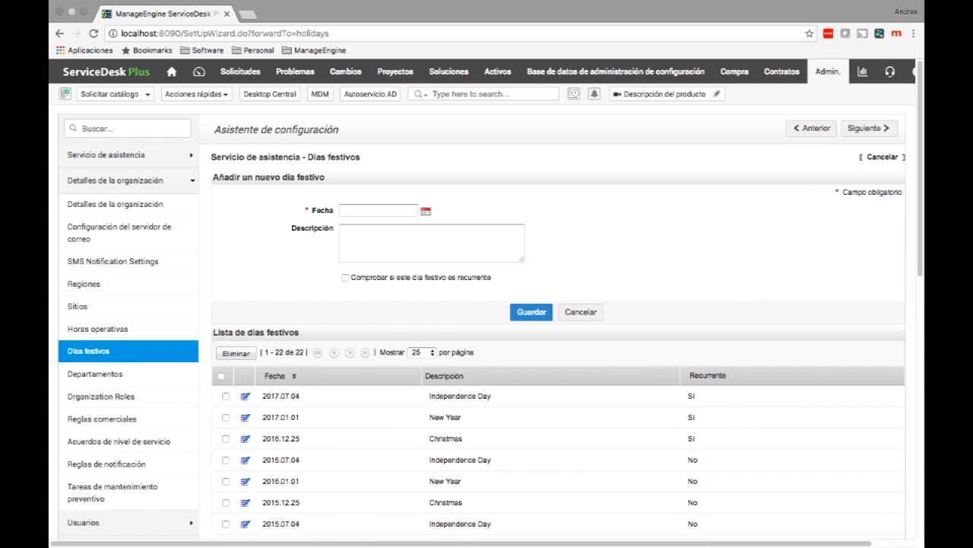
Step: Pick 25 Dec 2016 as the holiday date, toggle recurring on and off, then cancel it
left_click(426, 210)
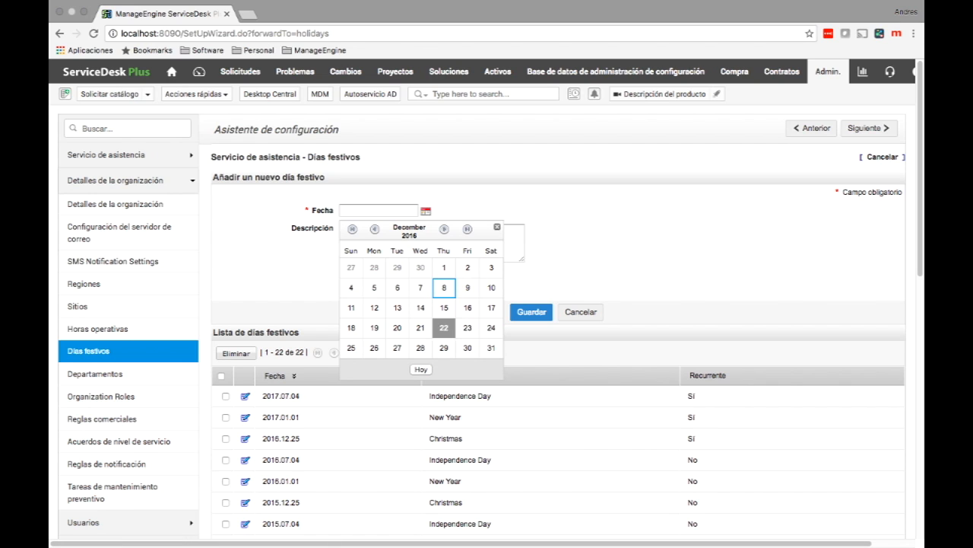
left_click(351, 348)
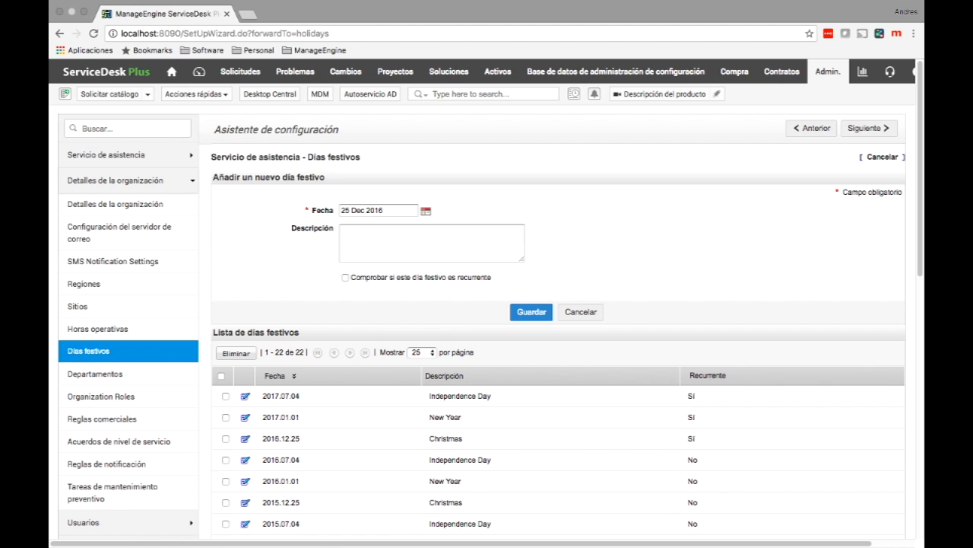
left_click(345, 278)
left_click(346, 277)
left_click(581, 312)
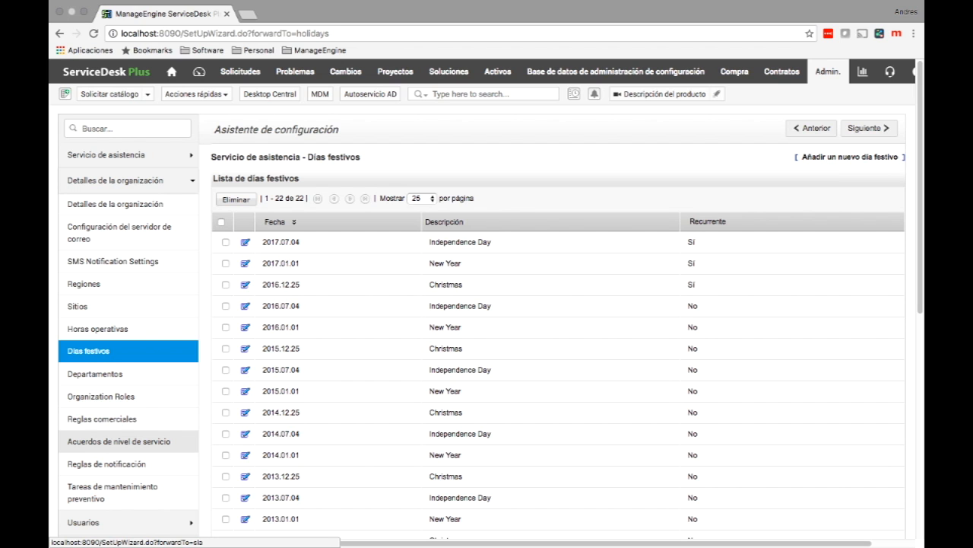
Step: Go to Acuerdos de nivel de servicio and start a new SLA named 'SLA RRHH'
left_click(114, 441)
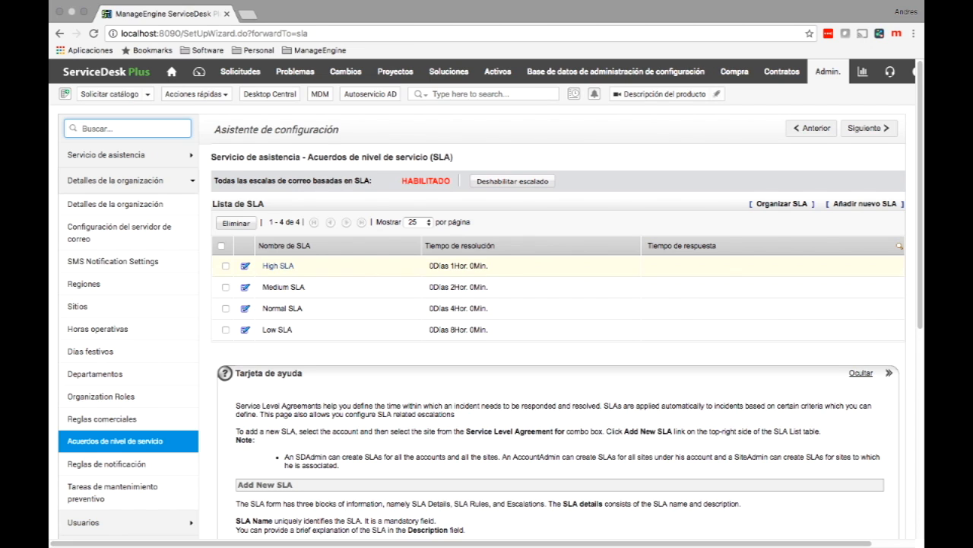
left_click(866, 204)
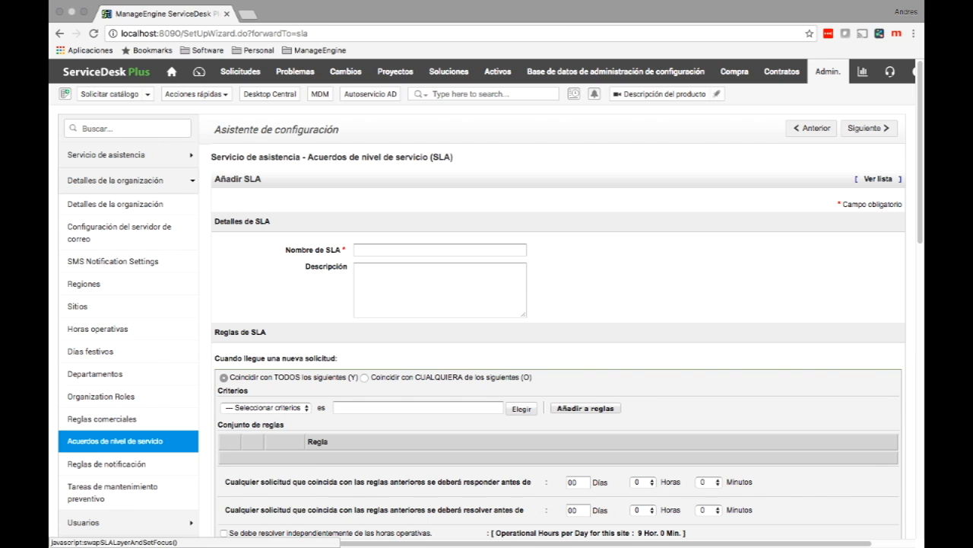
type("SLA")
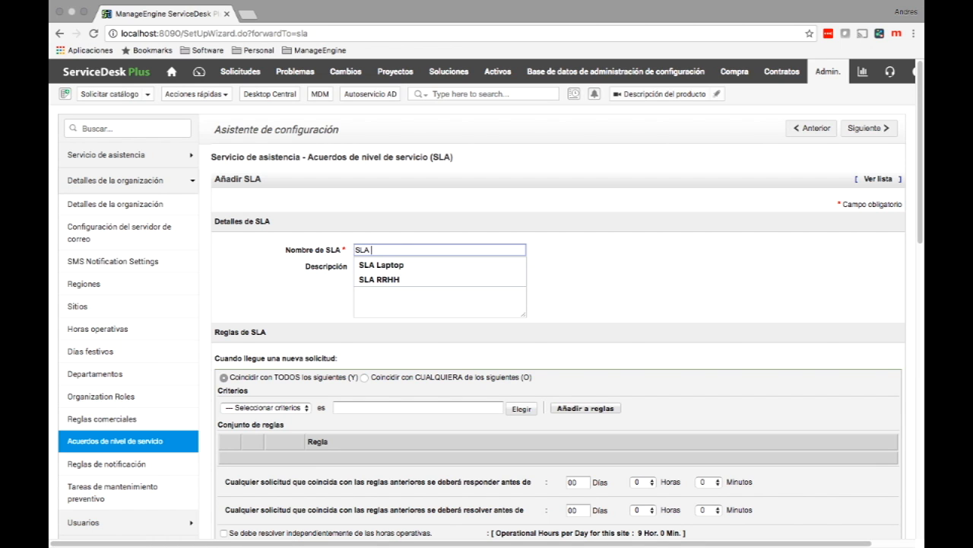
key("Down")
key("Down")
key("Tab")
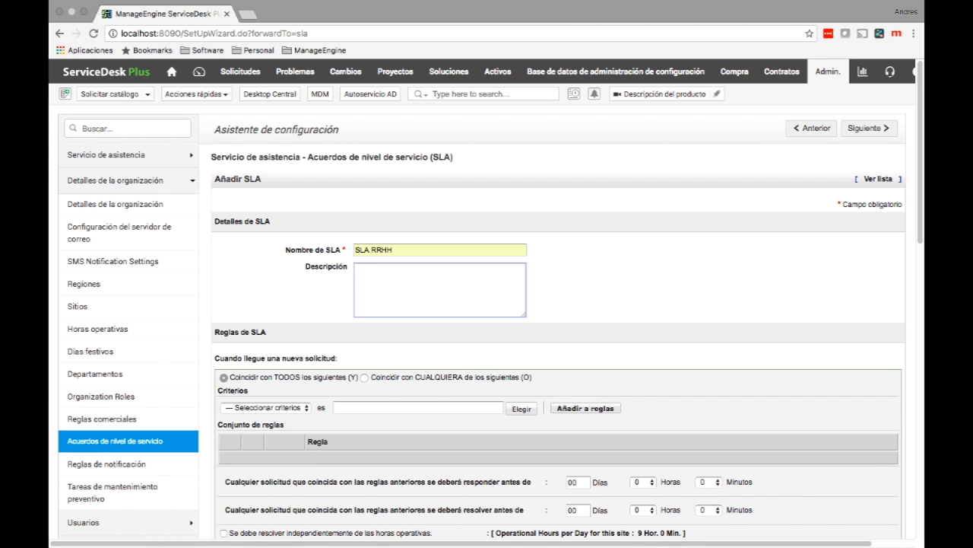
scroll(485, 298, "down", 3)
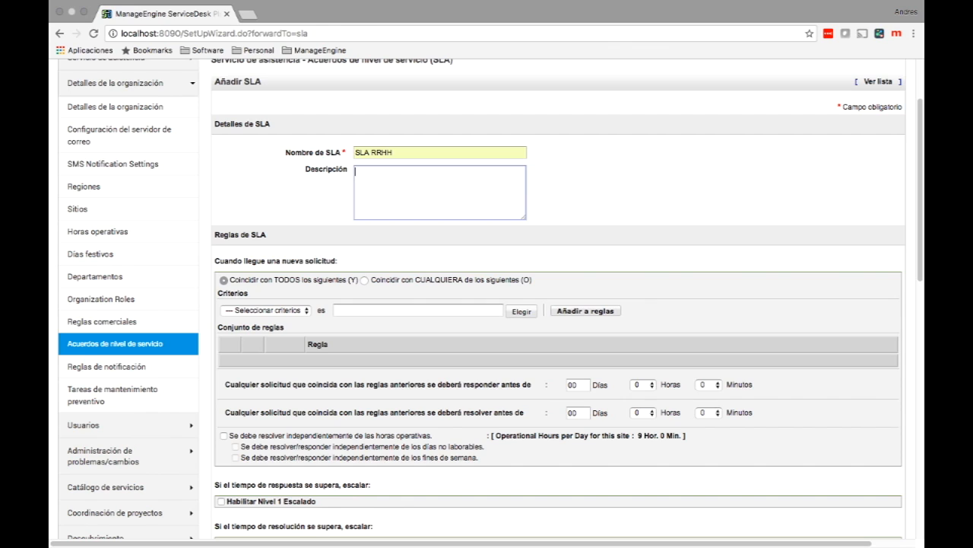
Step: Choose Prioridad as the criterion with value Alto and add it to the SLA rules
left_click(266, 310)
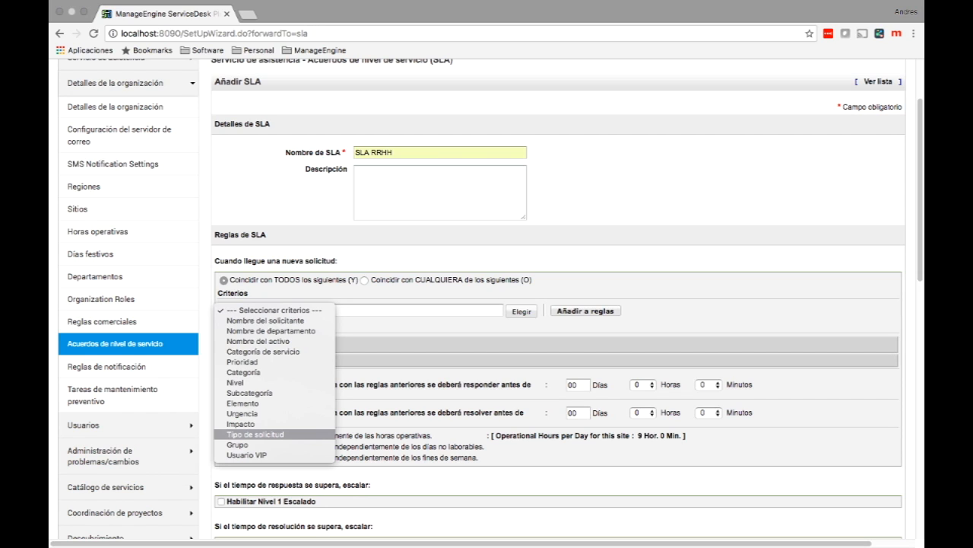
left_click(242, 361)
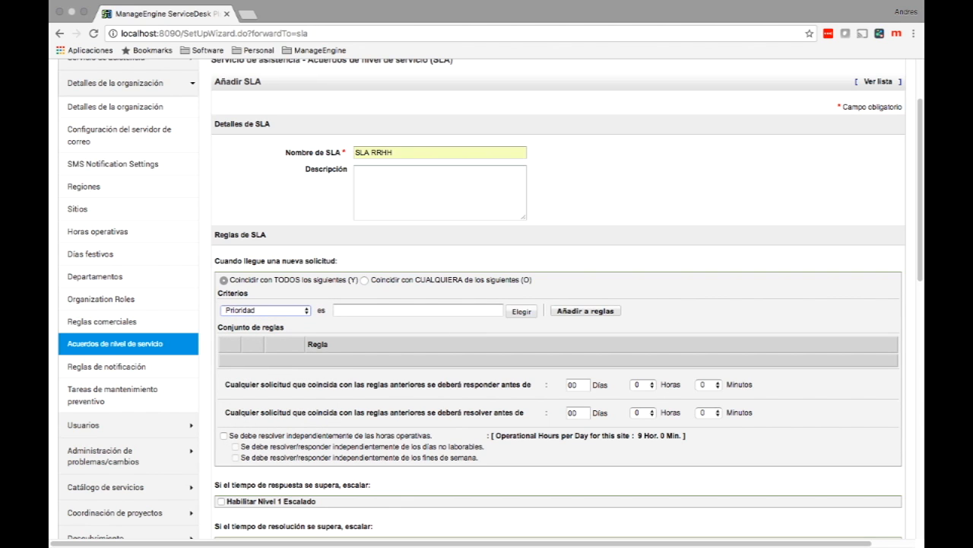
left_click(522, 311)
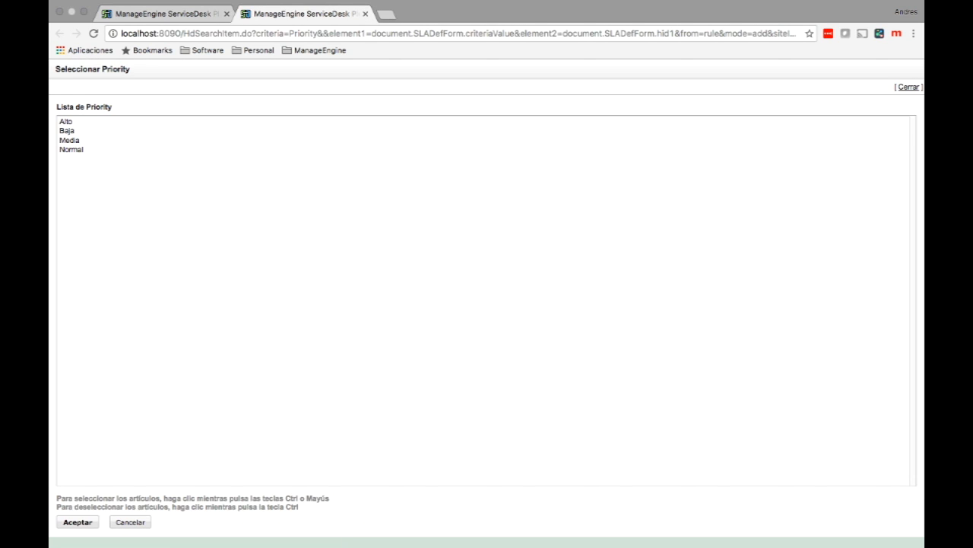
left_click(67, 122)
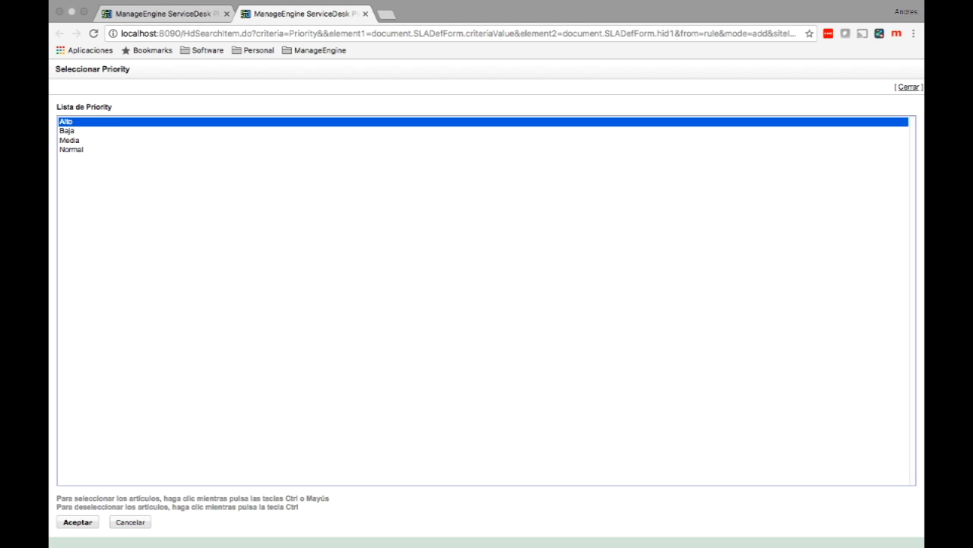
left_click(77, 521)
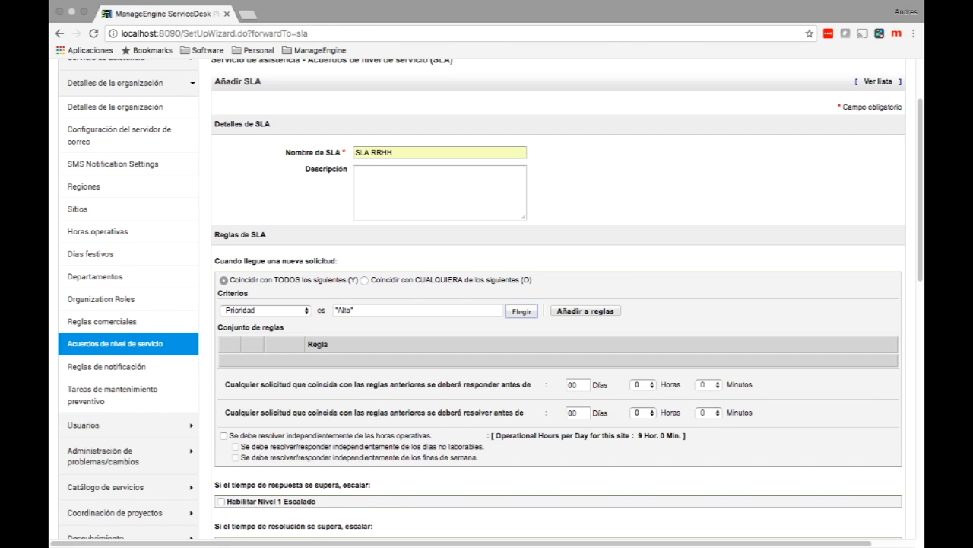
left_click(586, 310)
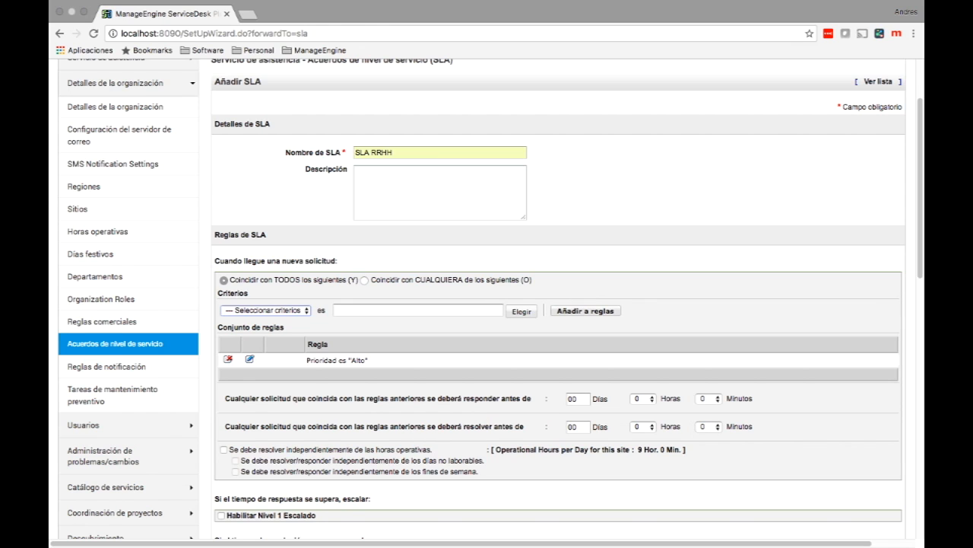
Step: Add the condition Categoría es 'Redes', keeping TODOS so all conditions must match
left_click(266, 310)
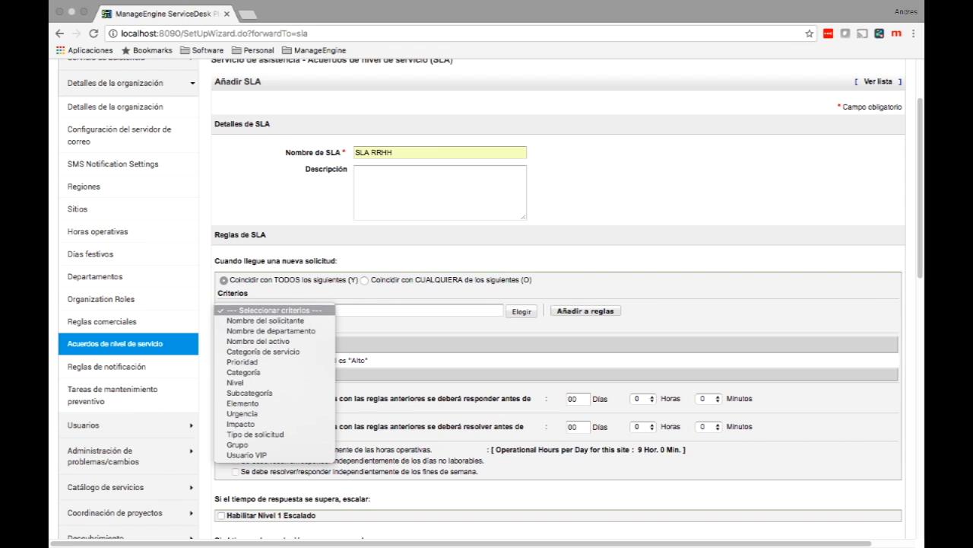
key("Return")
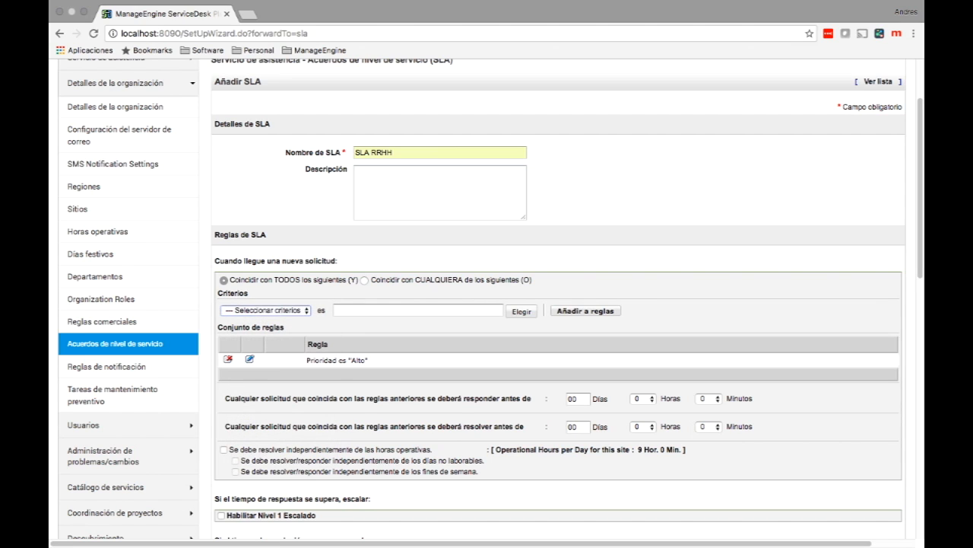
left_click(522, 311)
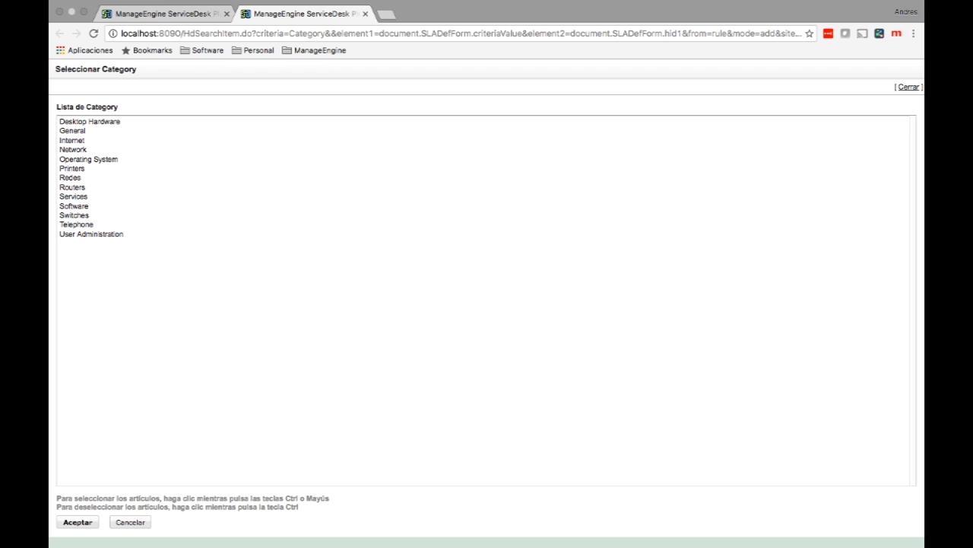
left_click(70, 178)
left_click(77, 521)
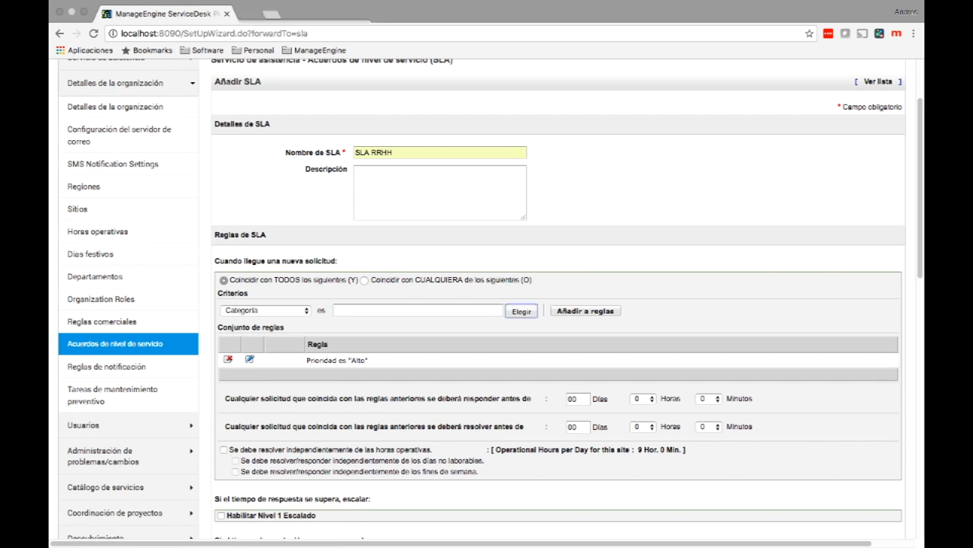
left_click(585, 311)
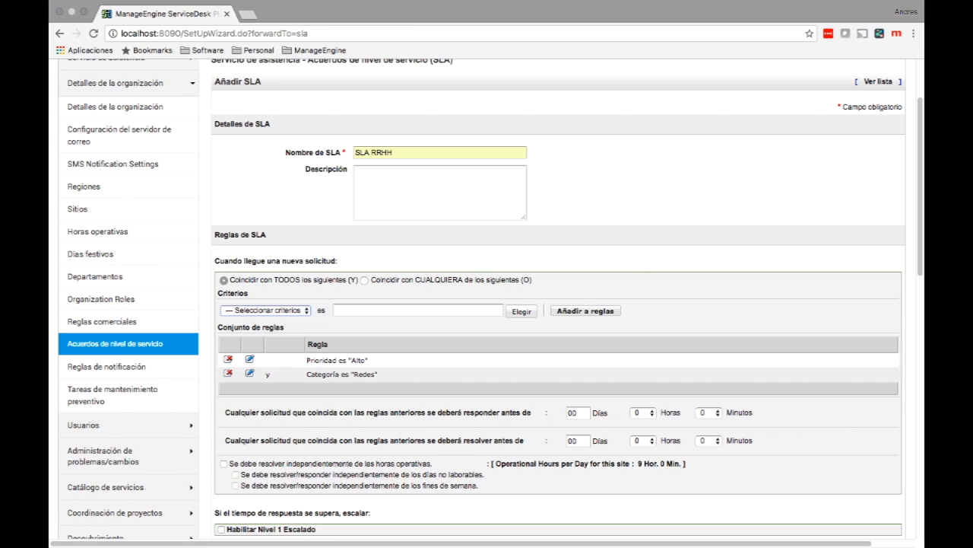
left_click(364, 280)
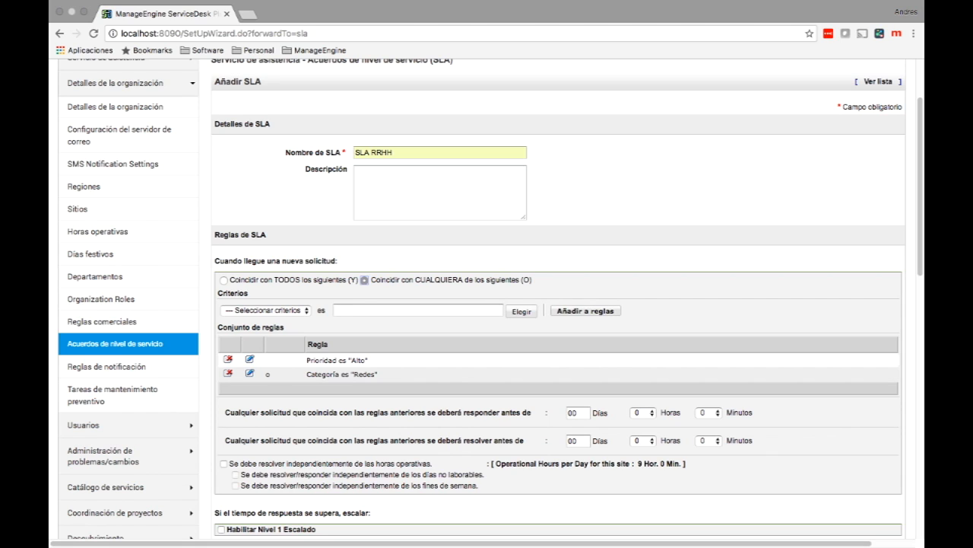
left_click(224, 281)
scroll(490, 298, "down", 3)
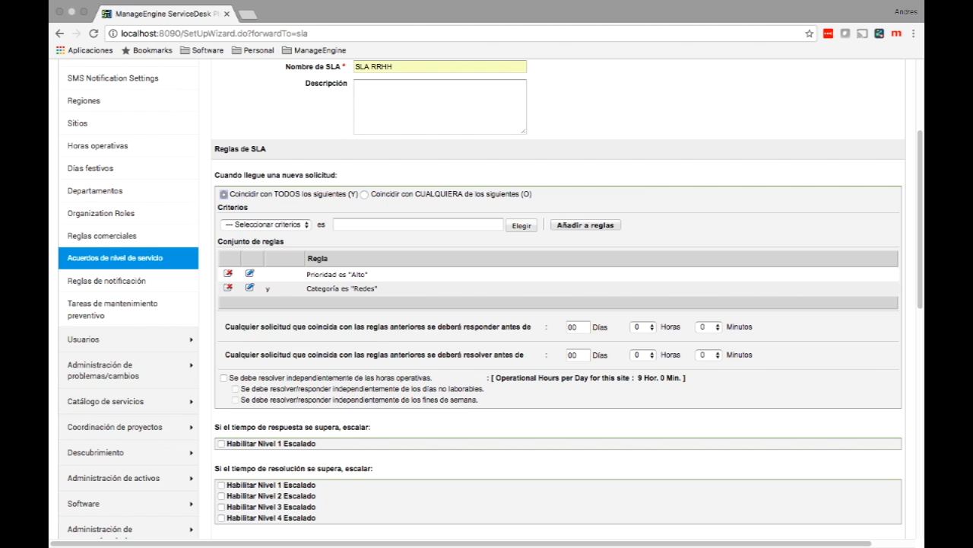
Step: Set the 'resolver antes de' hours to 5, leaving the operational-hours checkbox unchanged
left_click(643, 354)
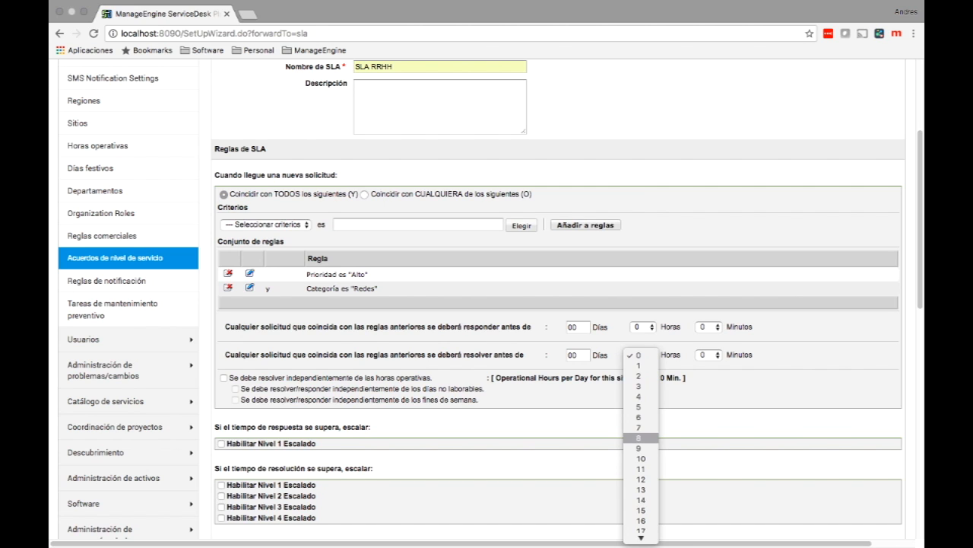
key("Up")
key("Up")
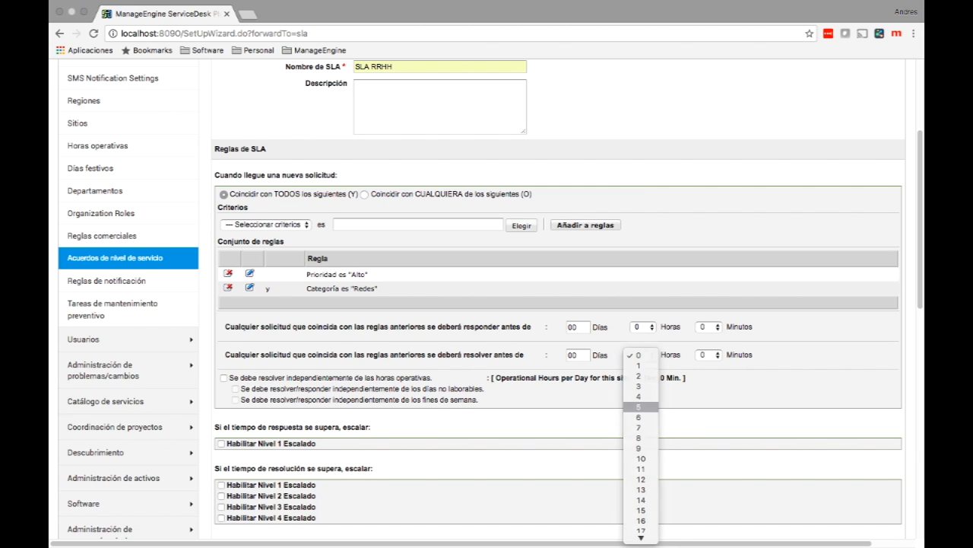
key("Return")
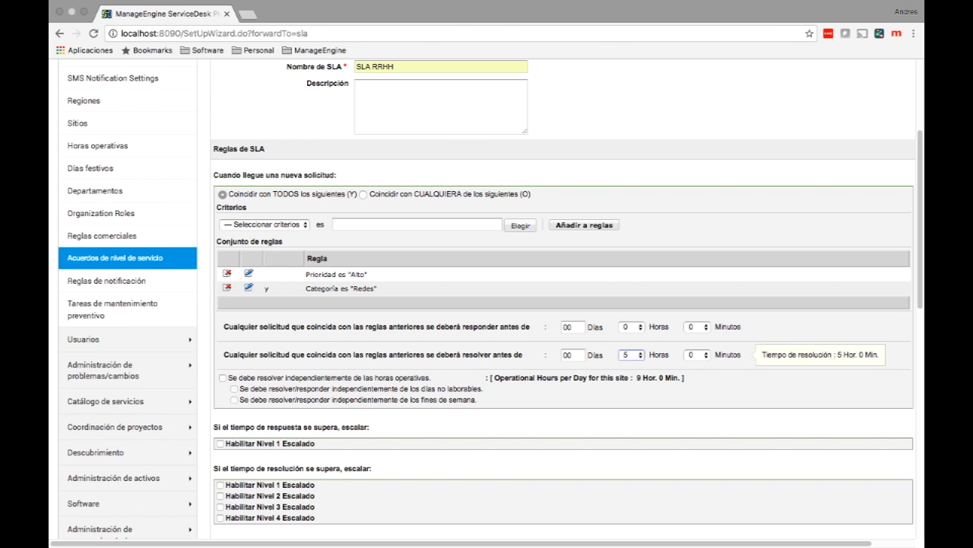
left_click(222, 378)
left_click(223, 378)
scroll(487, 297, "down", 3)
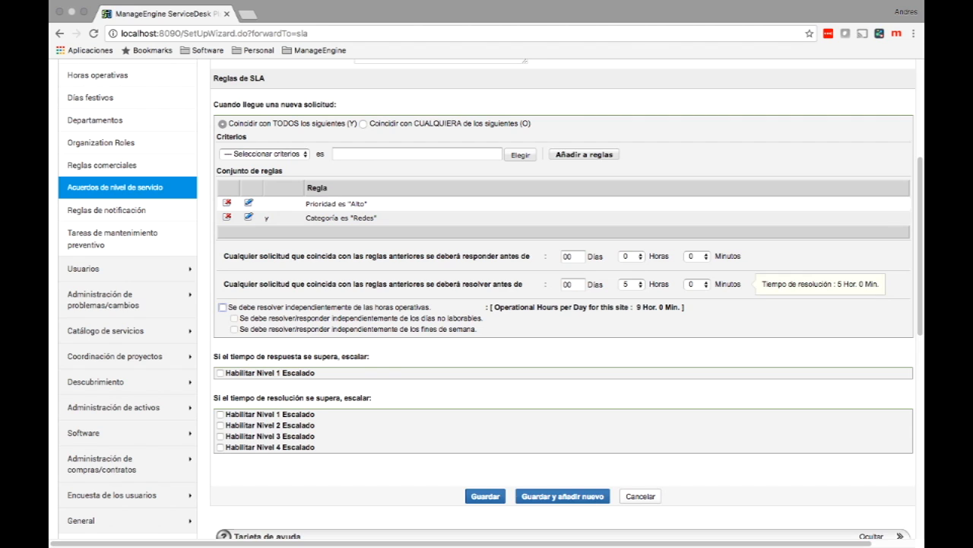
Step: Enable level 1 resolution escalation with administrator as the escalation target
left_click(221, 414)
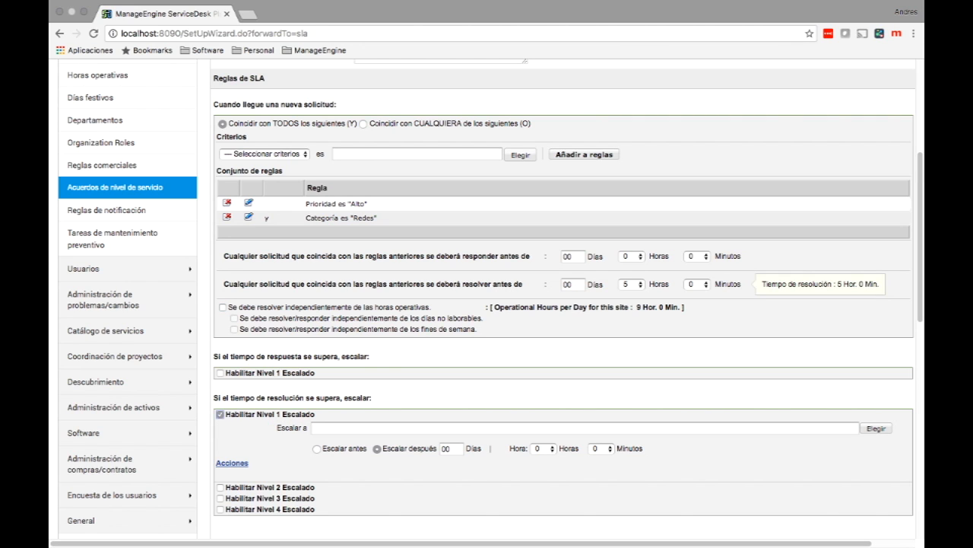
left_click(877, 428)
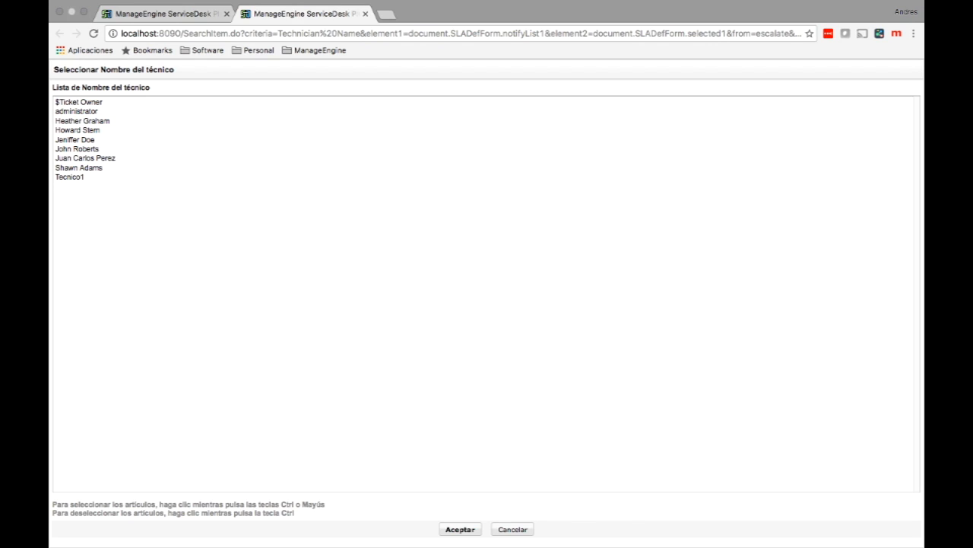
left_click(77, 112)
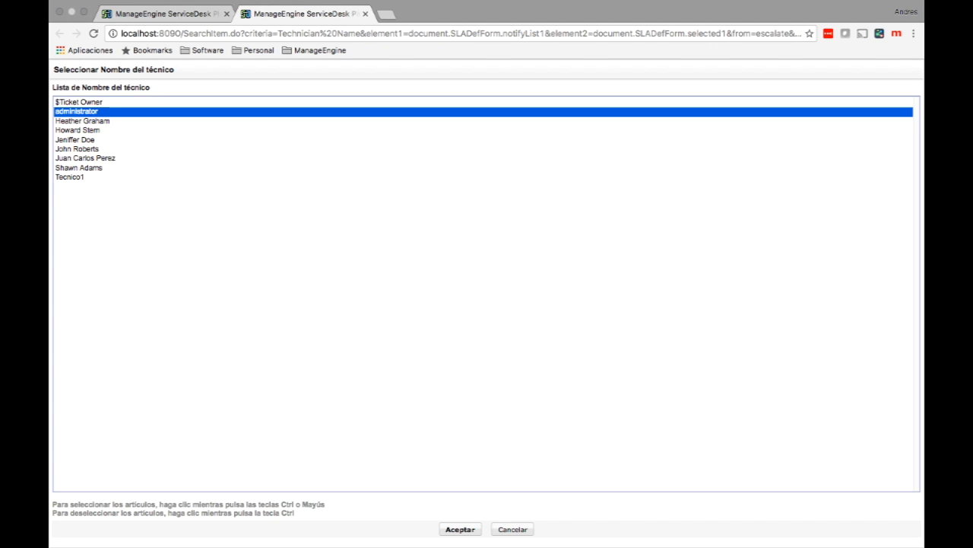
left_click(460, 530)
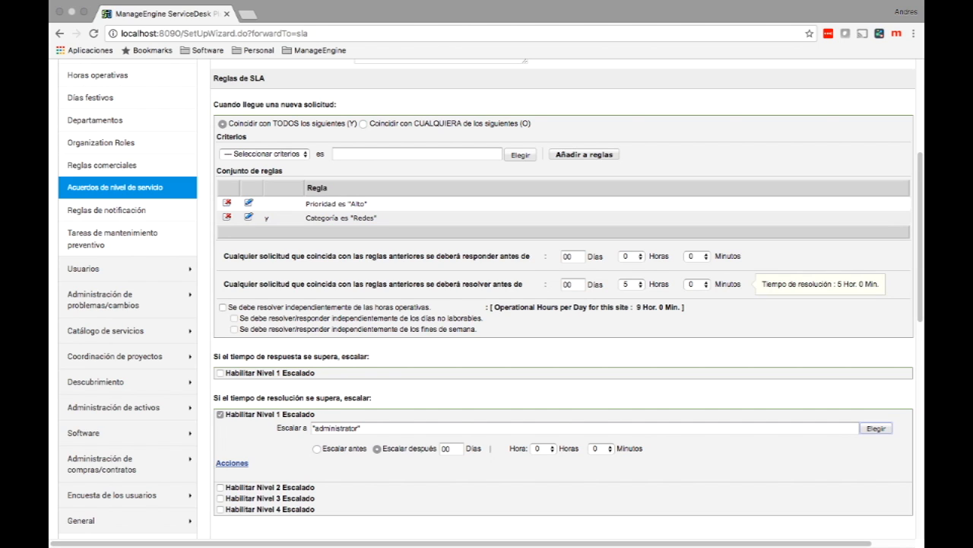
Step: Make the escalation trigger 30 minutes before the resolution deadline (Escalar antes)
left_click(317, 449)
left_click(600, 448)
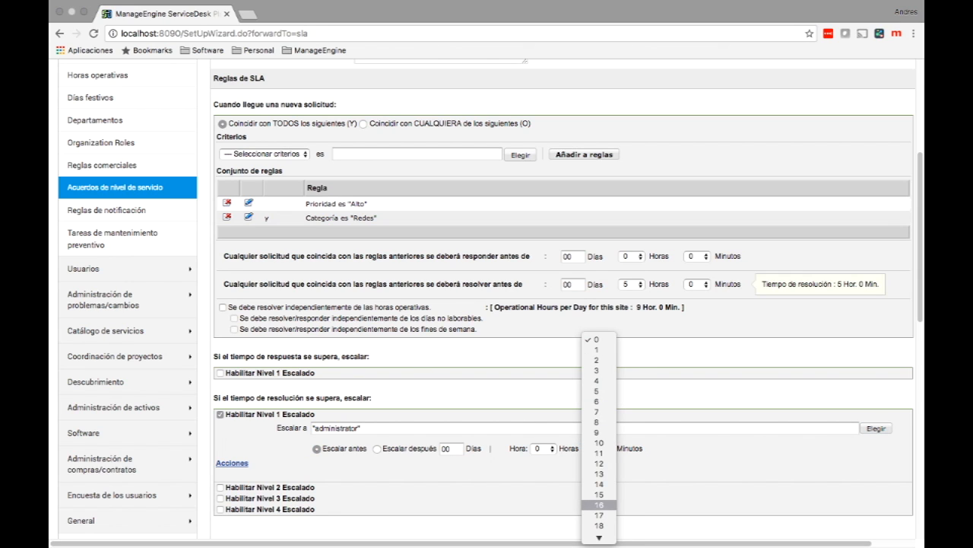
left_click(599, 504)
left_click(600, 448)
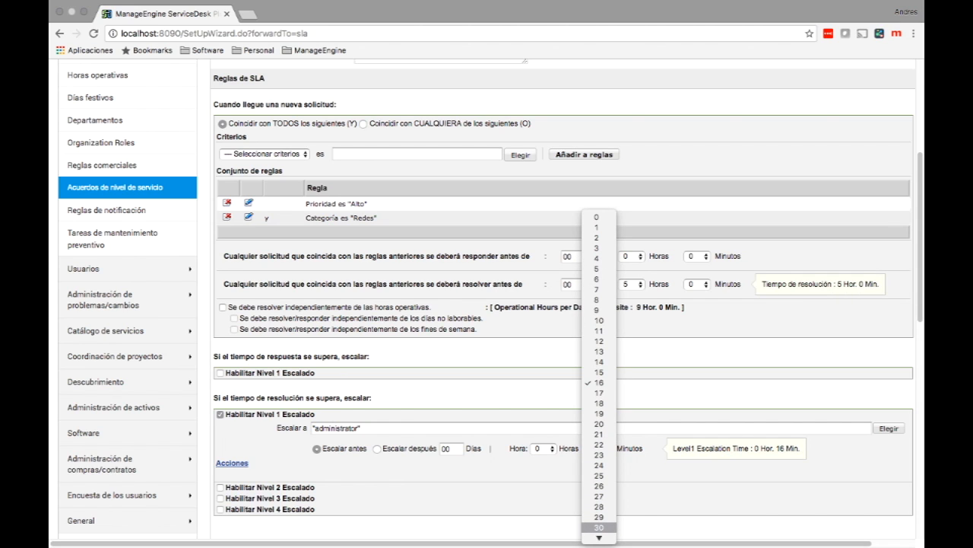
left_click(599, 527)
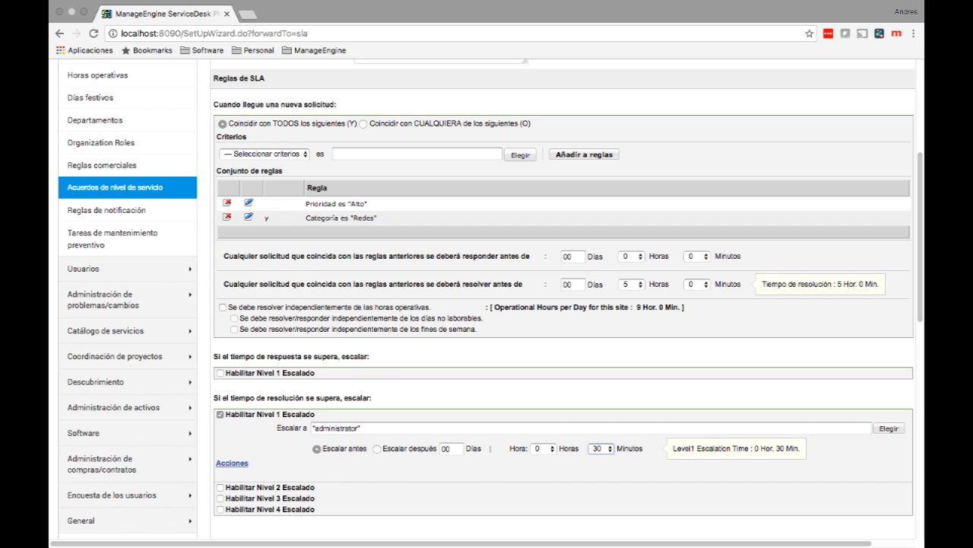
Step: Set the escalation actions to assign requests to Grupo de 2do nivel and a specific technician
left_click(232, 464)
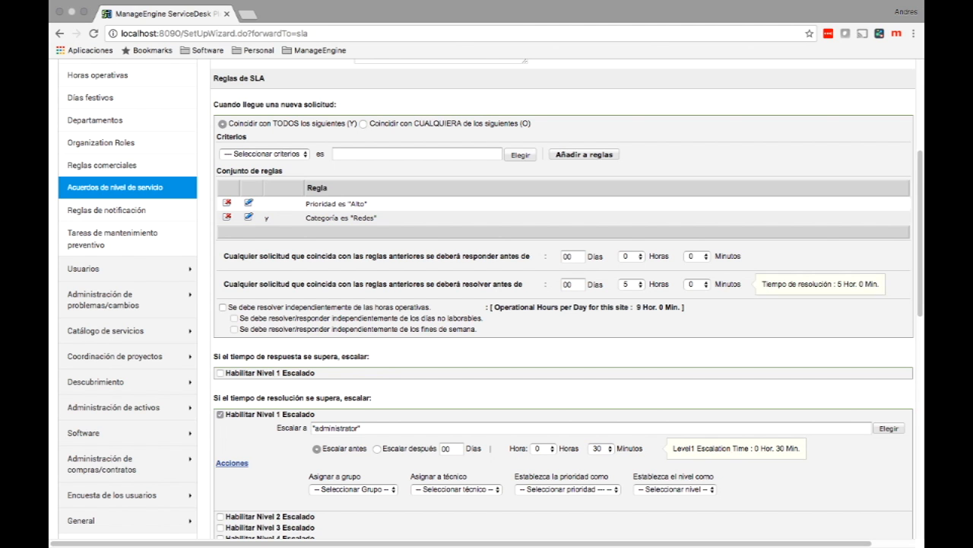
scroll(490, 299, "down", 2)
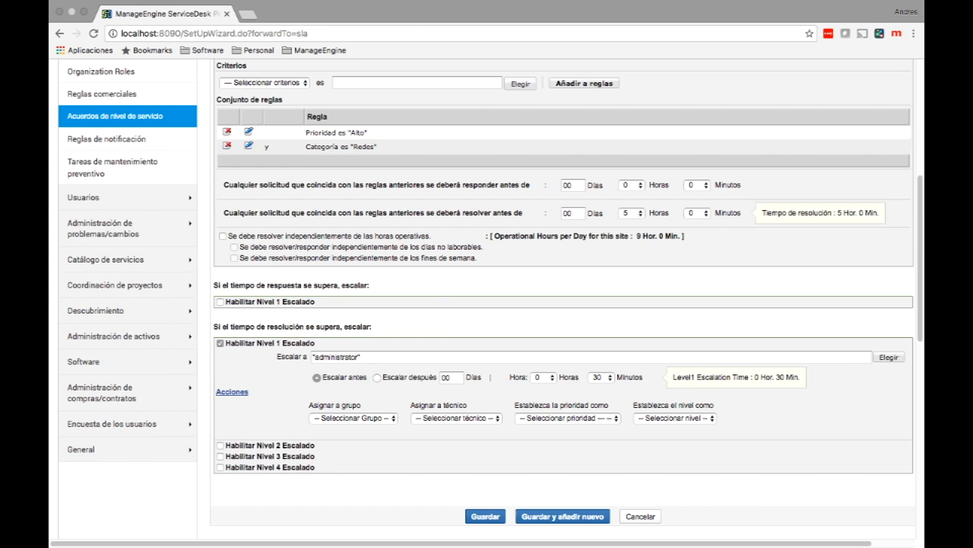
left_click(353, 418)
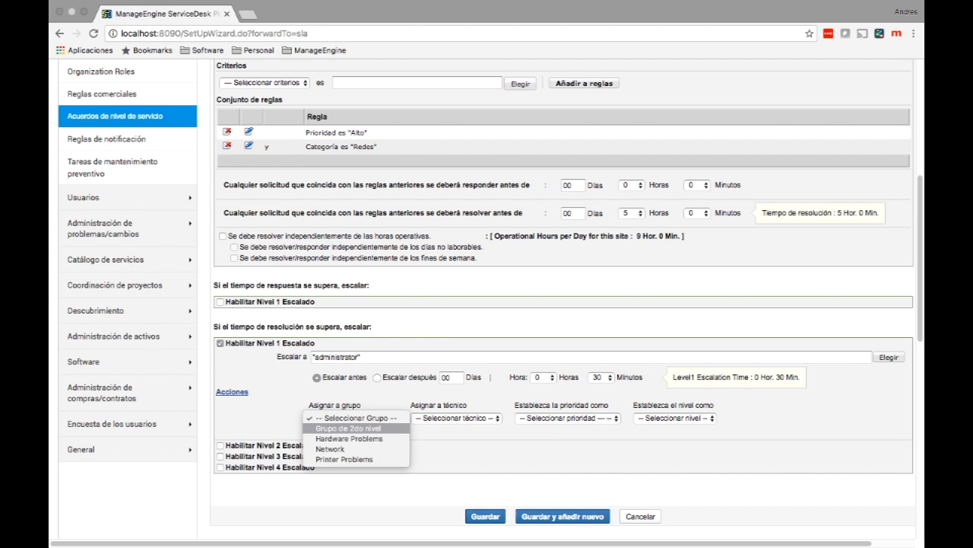
left_click(348, 428)
left_click(457, 418)
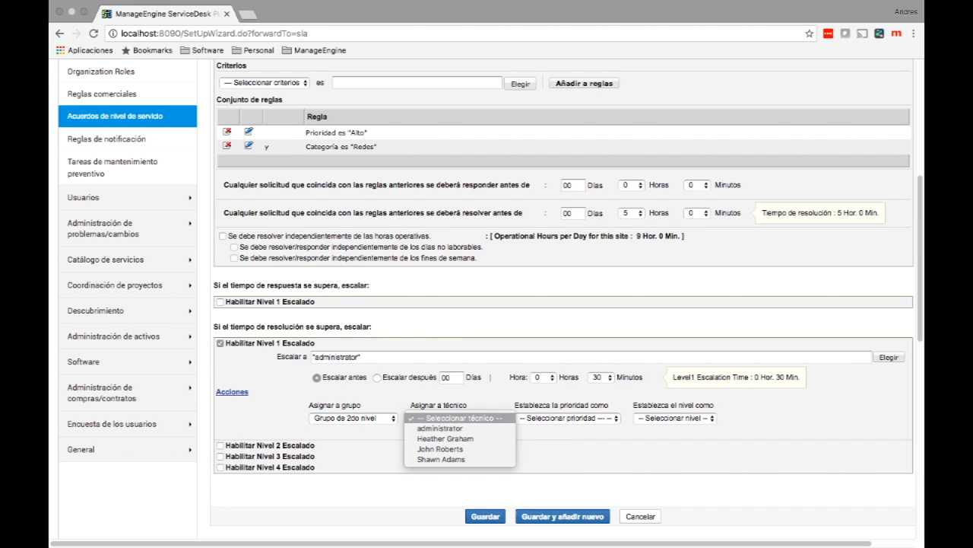
left_click(441, 459)
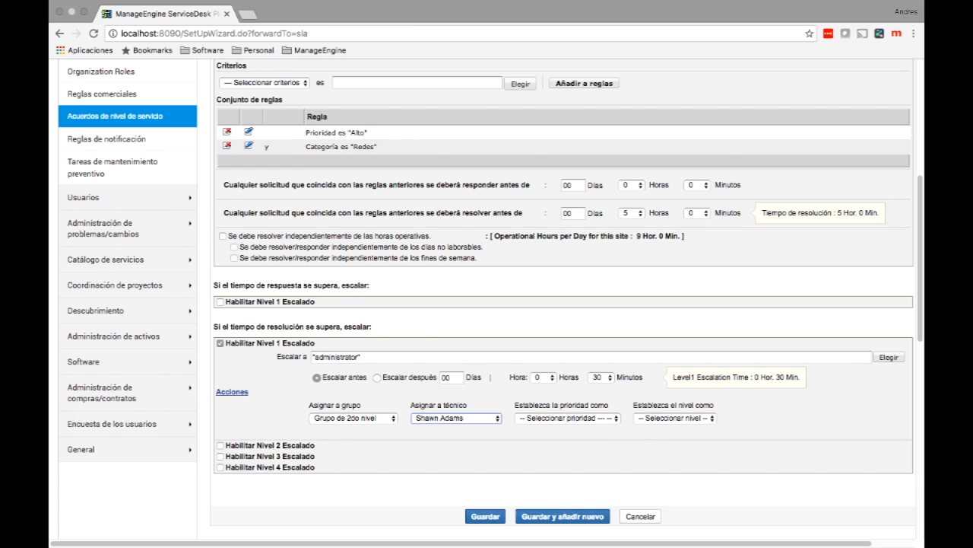
left_click(676, 418)
left_click(675, 418)
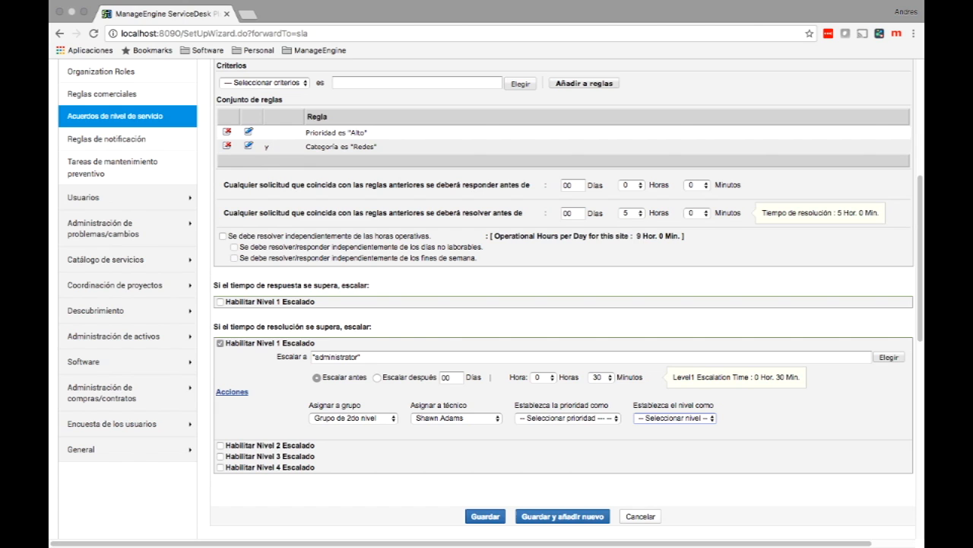
Step: Save the SLA, renaming it to 'SLA RRHH2' after the duplicate-name error
left_click(486, 517)
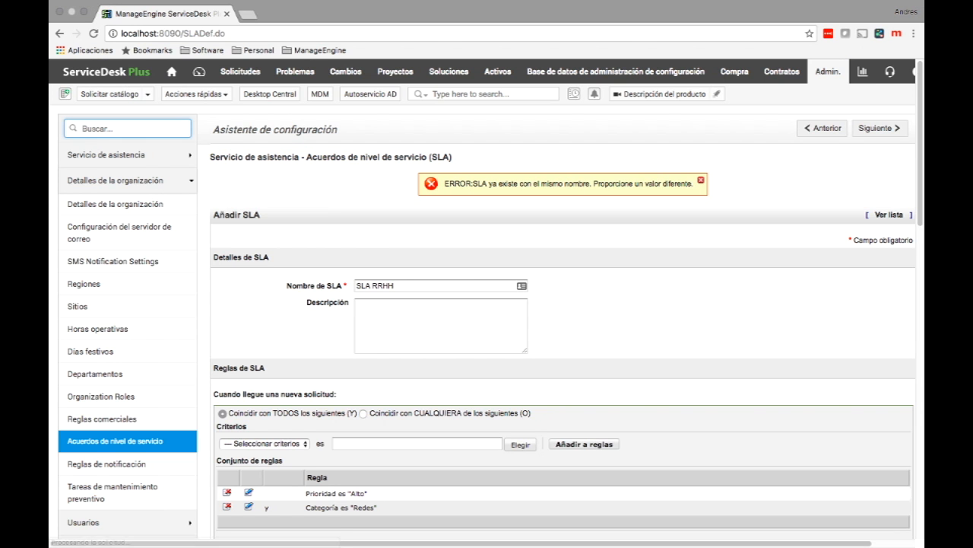
left_click(357, 286)
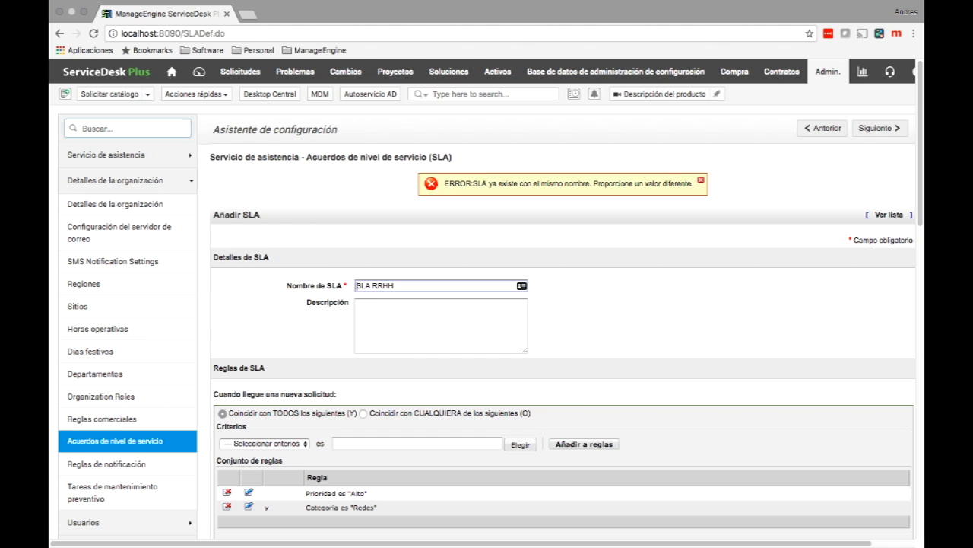
type("2")
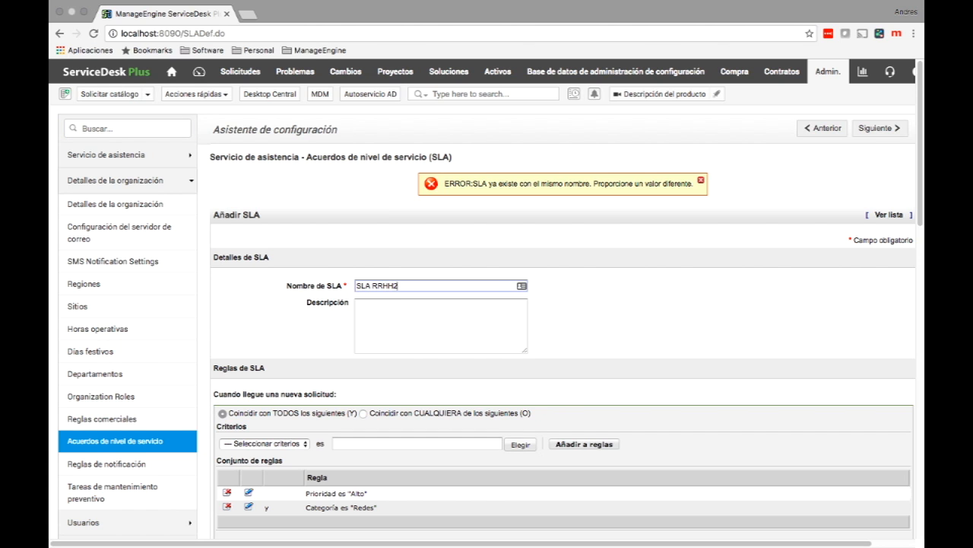
scroll(563, 304, "down", 5)
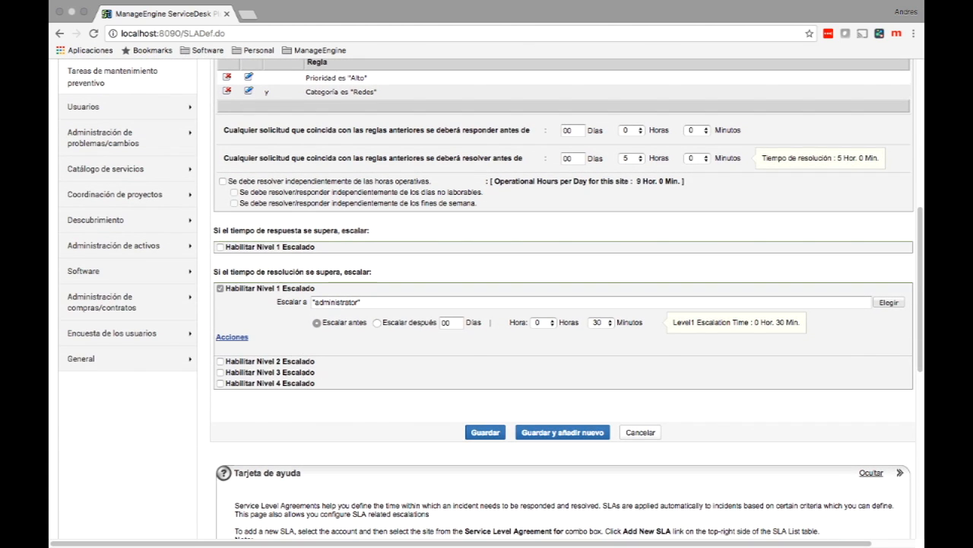
left_click(485, 434)
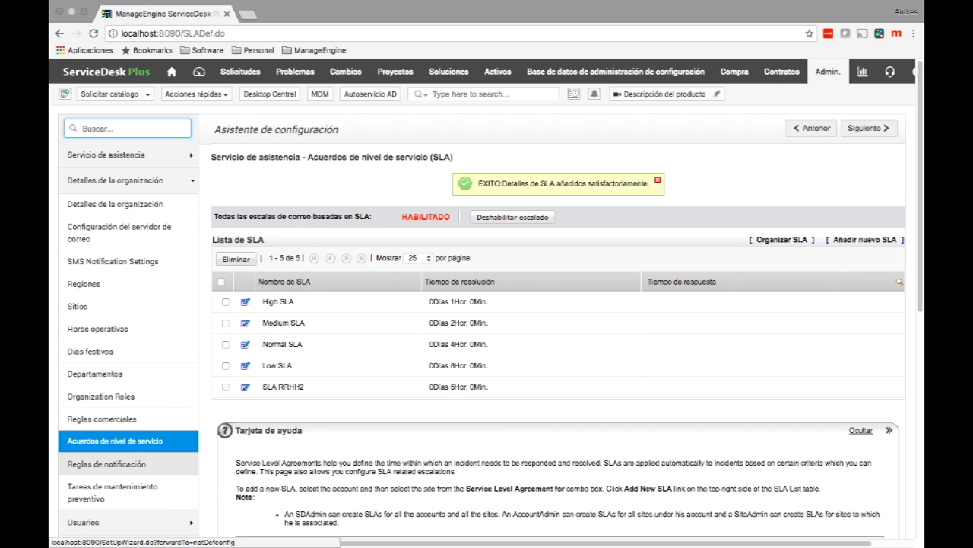
Step: Open the Reglas comerciales page from the sidebar
left_click(100, 418)
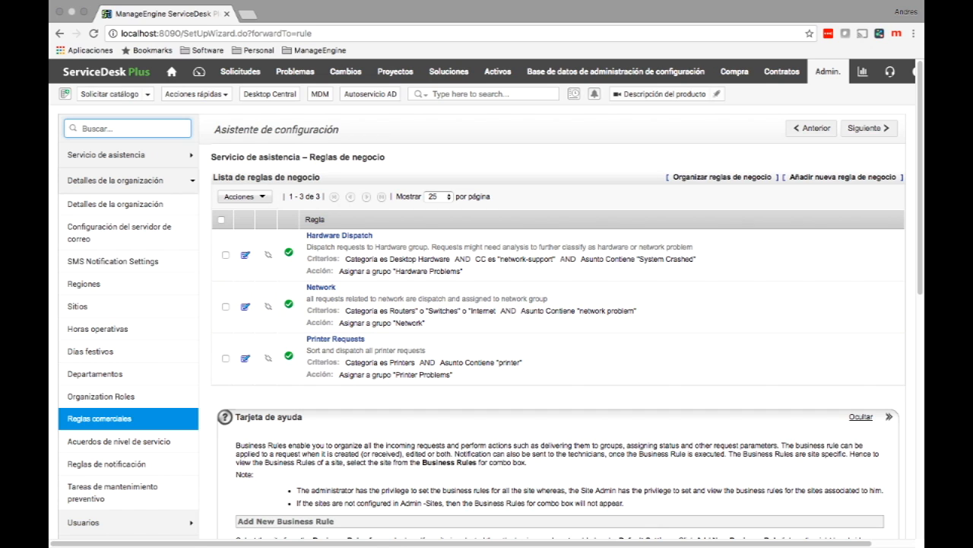
Step: Start a new business rule named 'Ragla de negocios de RRHH'
left_click(842, 177)
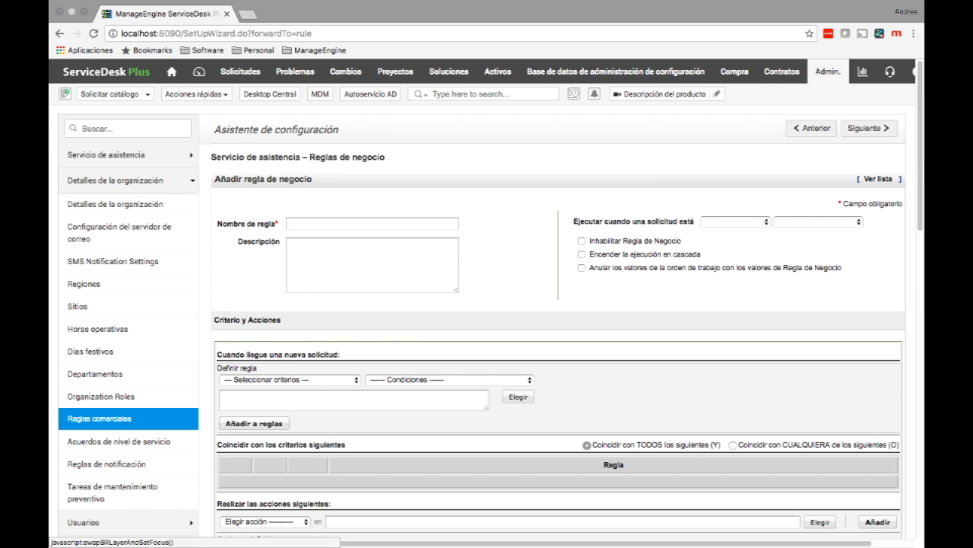
type("Ragla de")
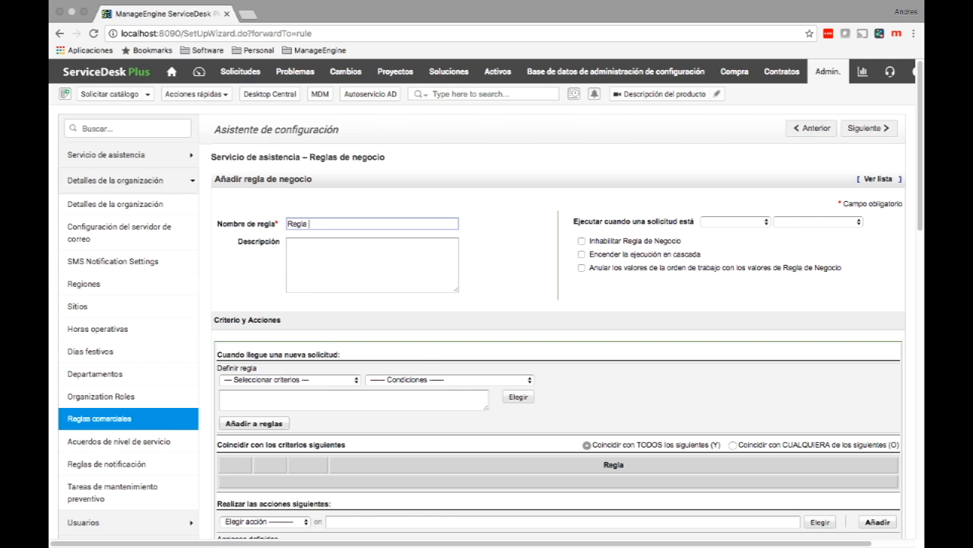
type(" negocios de RRHH")
scroll(485, 298, "down", 2)
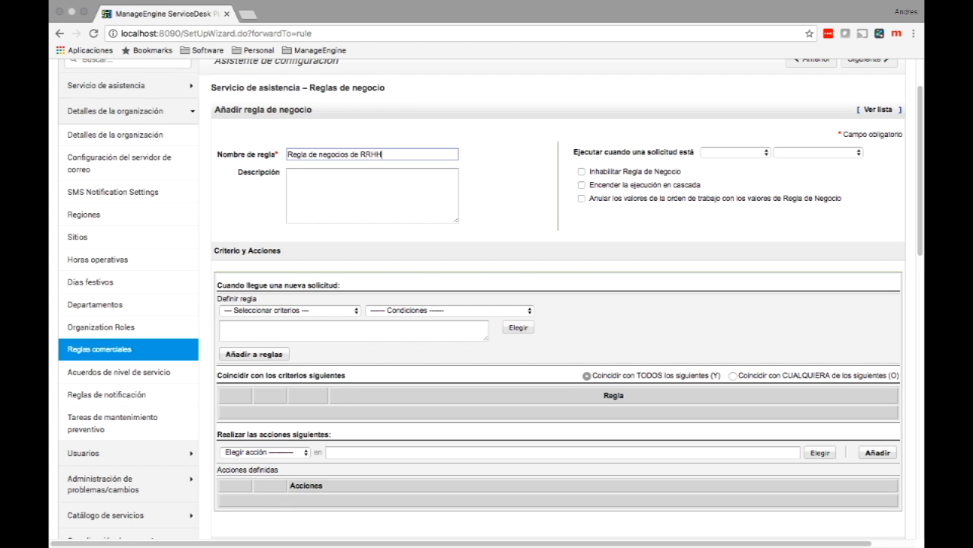
Step: Add the criterion Categoría de servicio es 'RRHH' to the rule
left_click(289, 310)
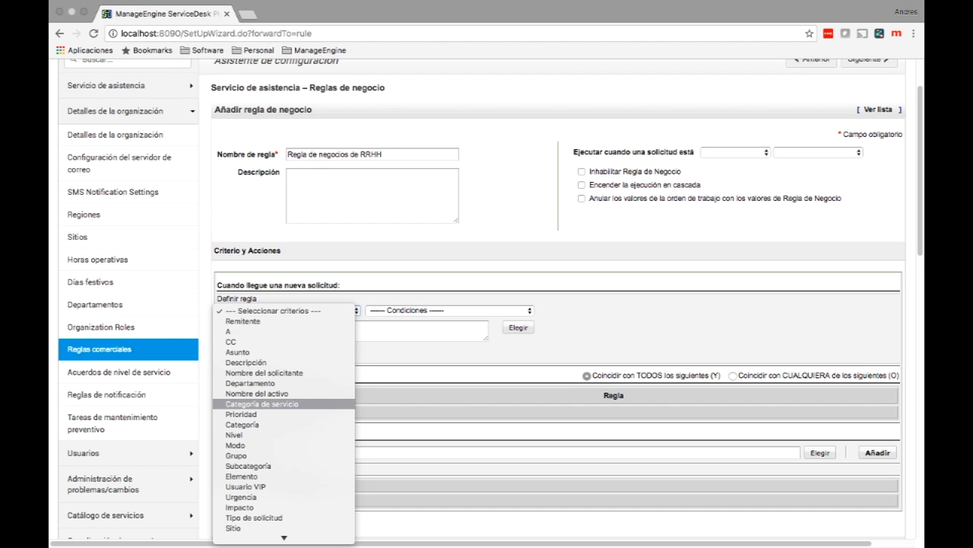
left_click(262, 404)
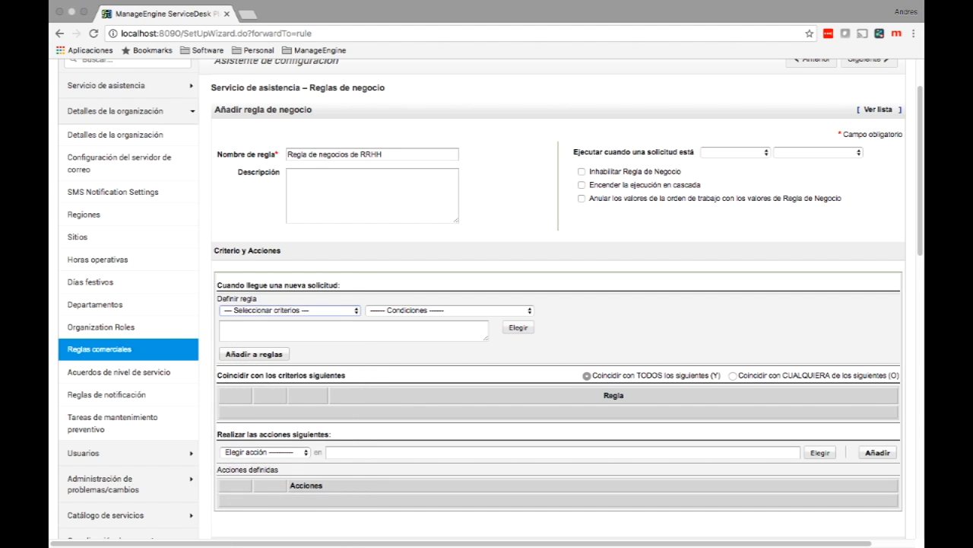
left_click(449, 311)
left_click(376, 321)
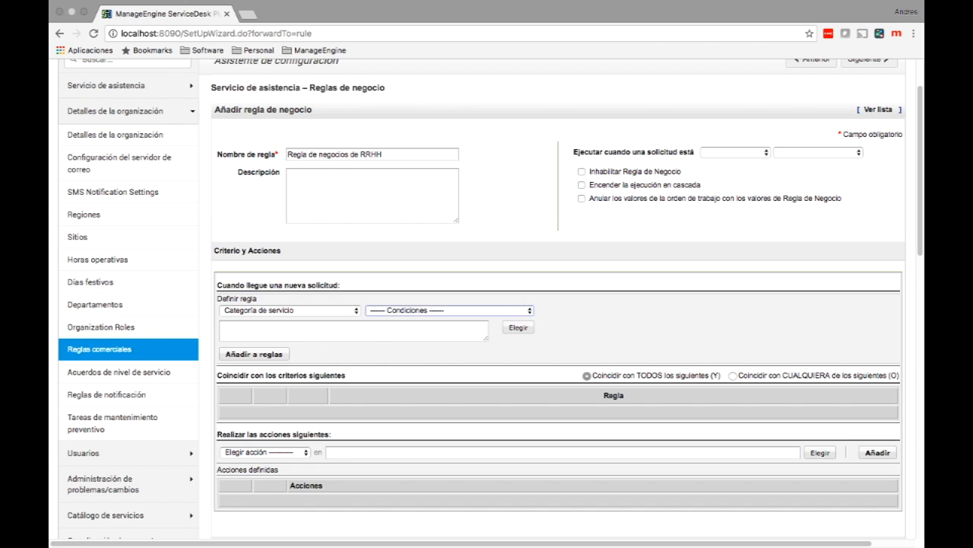
left_click(518, 327)
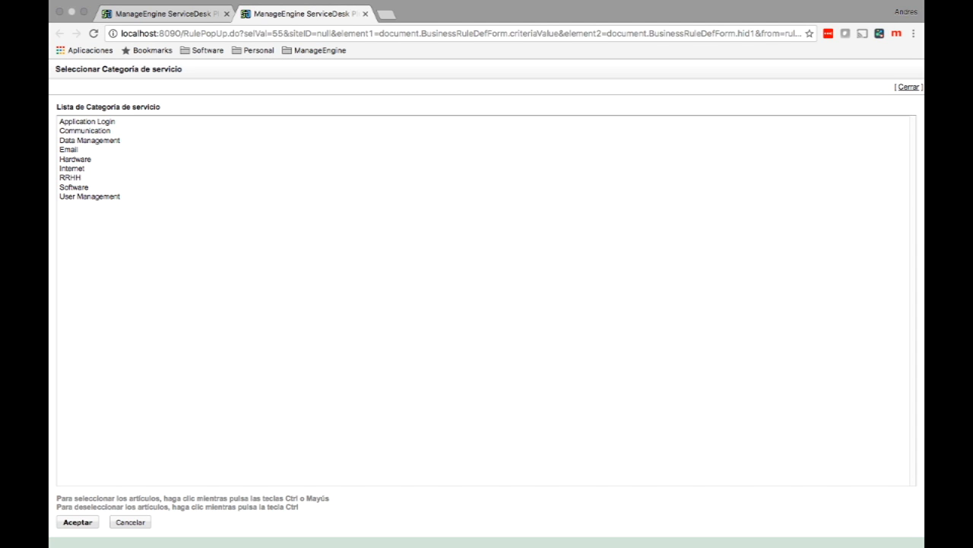
left_click(70, 178)
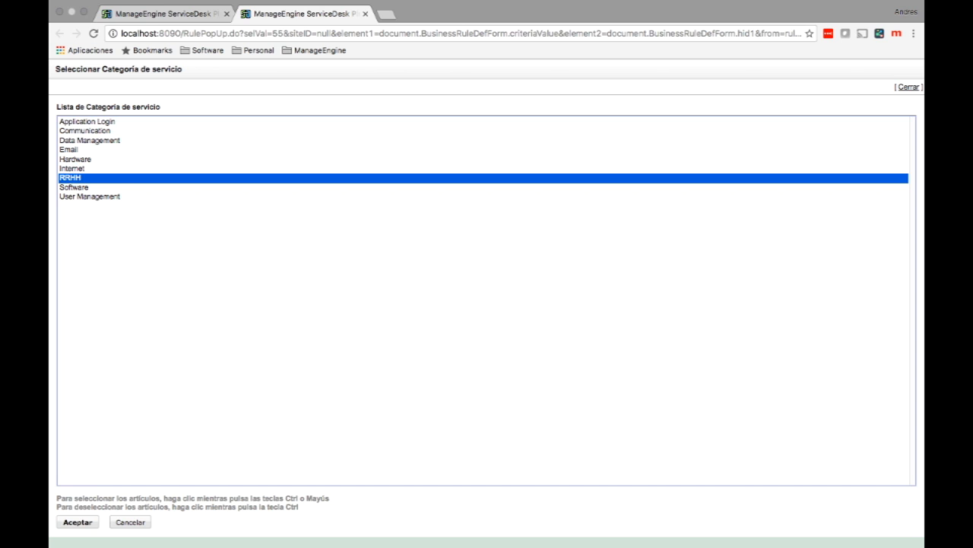
left_click(77, 523)
left_click(254, 354)
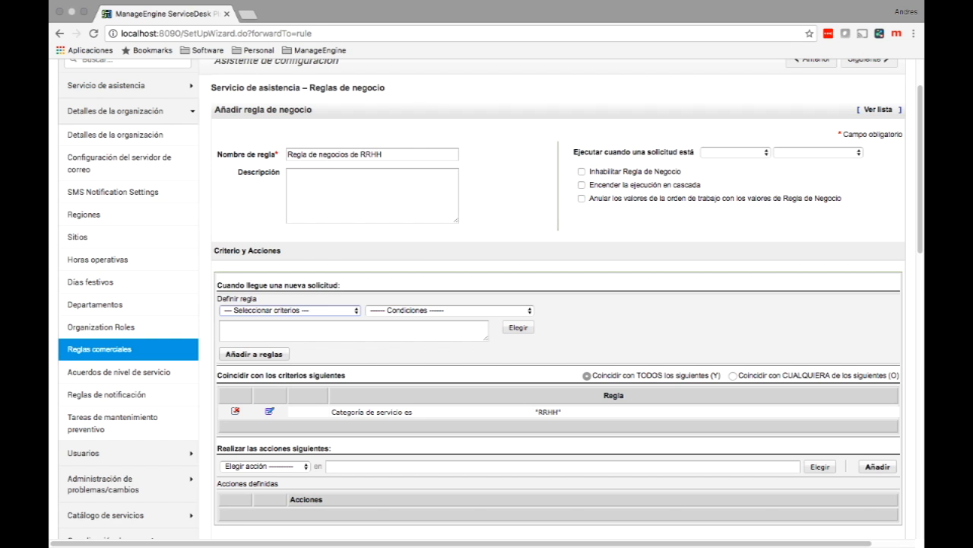
Step: Add the rule action 'Asignar a grupo' with the group Grupo de 2do nivel
scroll(490, 297, "down", 3)
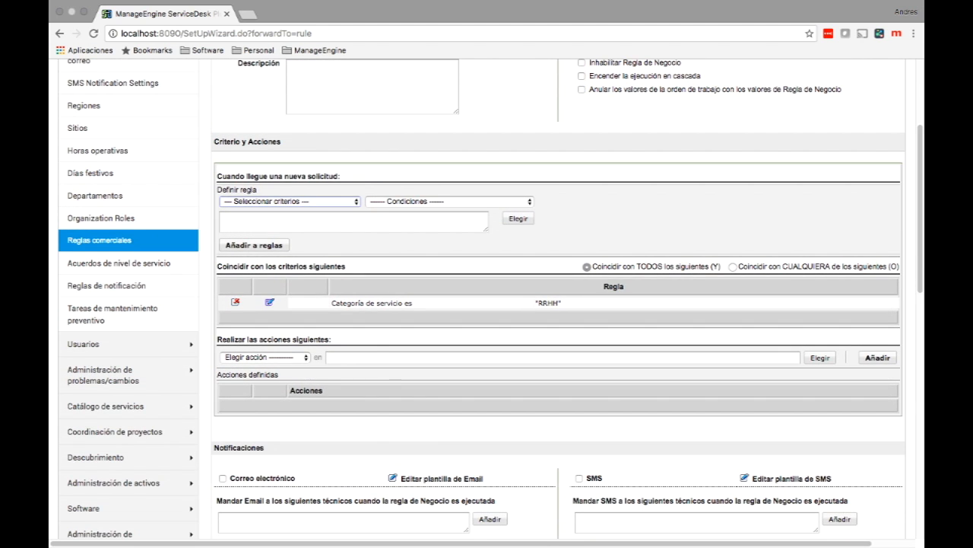
left_click(264, 356)
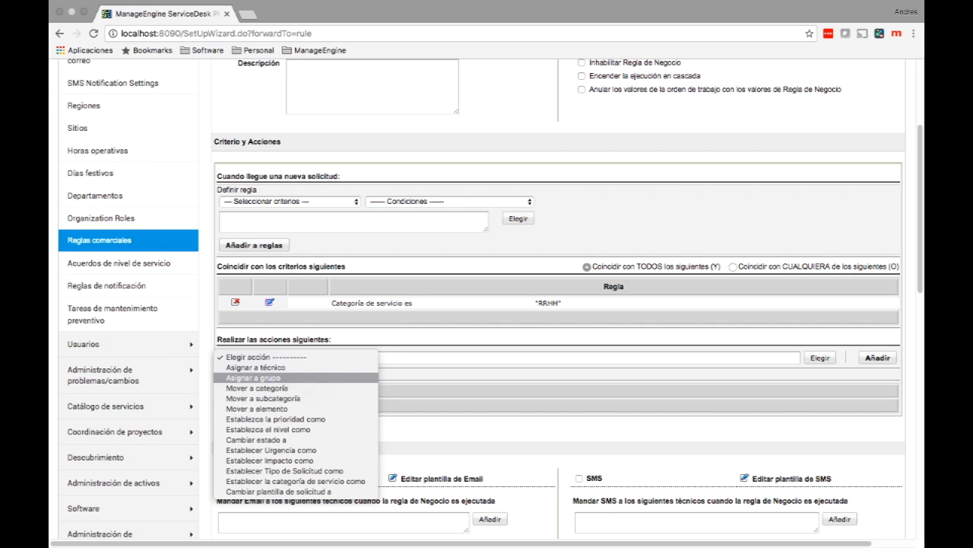
key("Return")
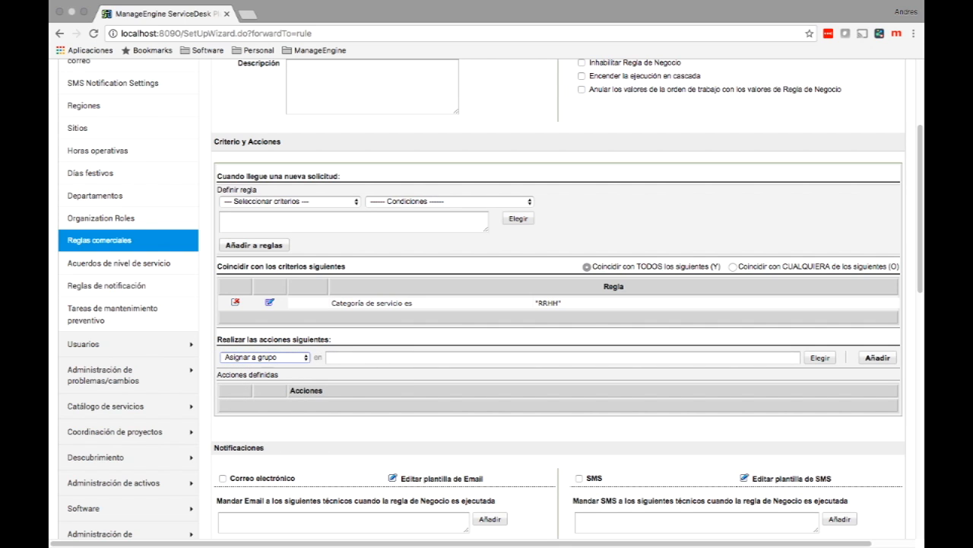
scroll(490, 300, "up", 2)
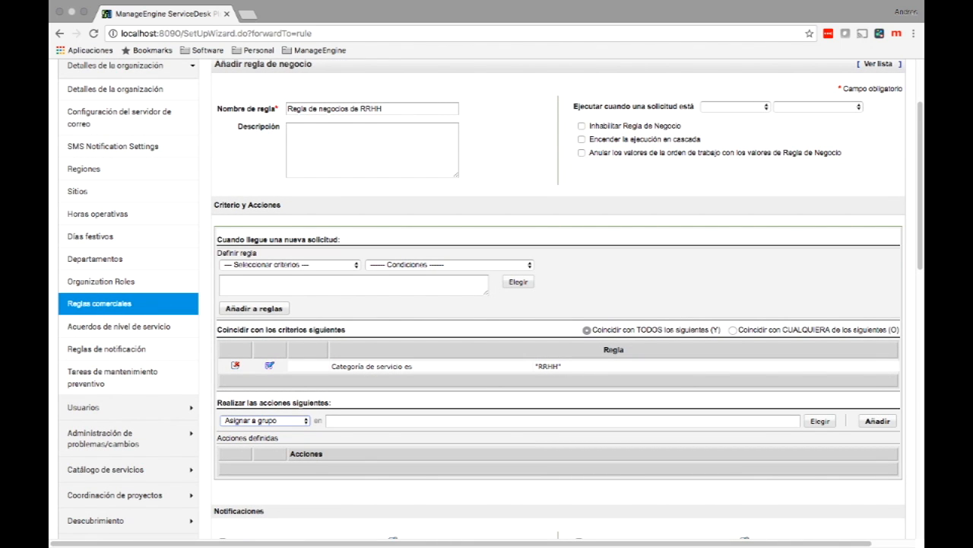
left_click(819, 421)
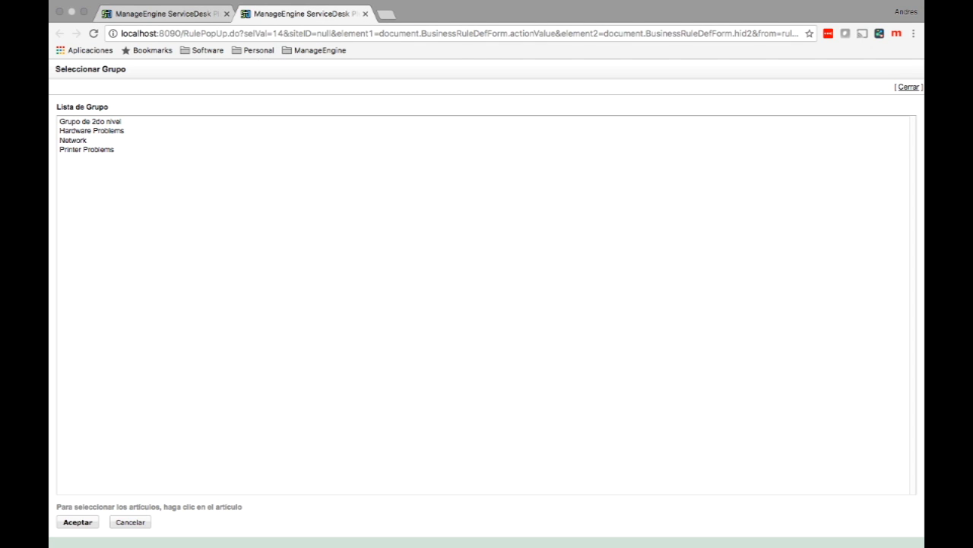
left_click(90, 122)
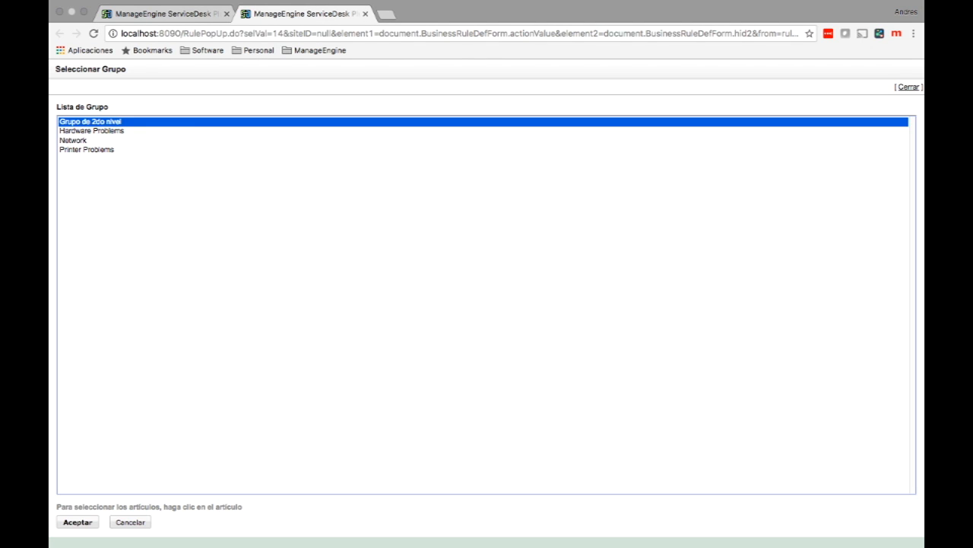
left_click(78, 522)
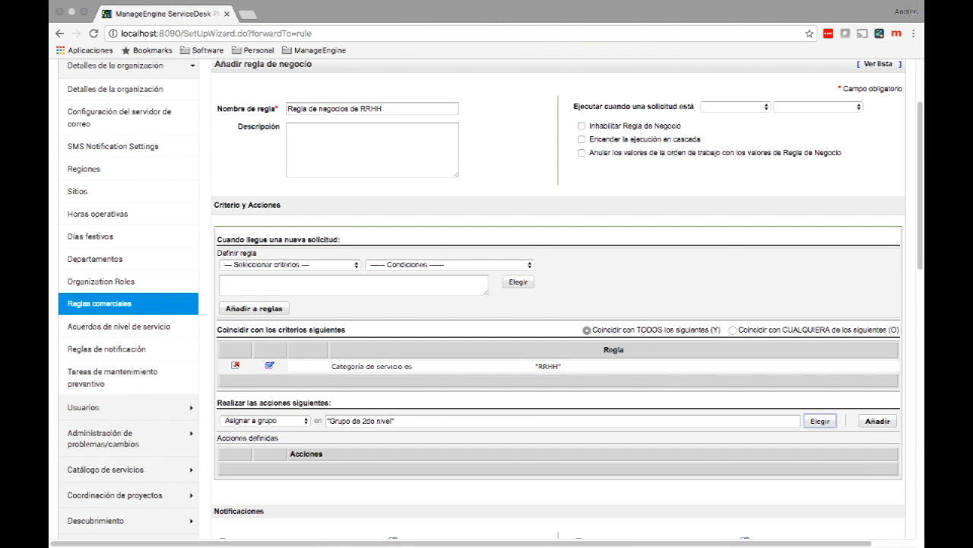
left_click(877, 421)
Step: Add the rule action 'Cambiar estado a' with the status Escalado a proveedor
scroll(491, 297, "down", 5)
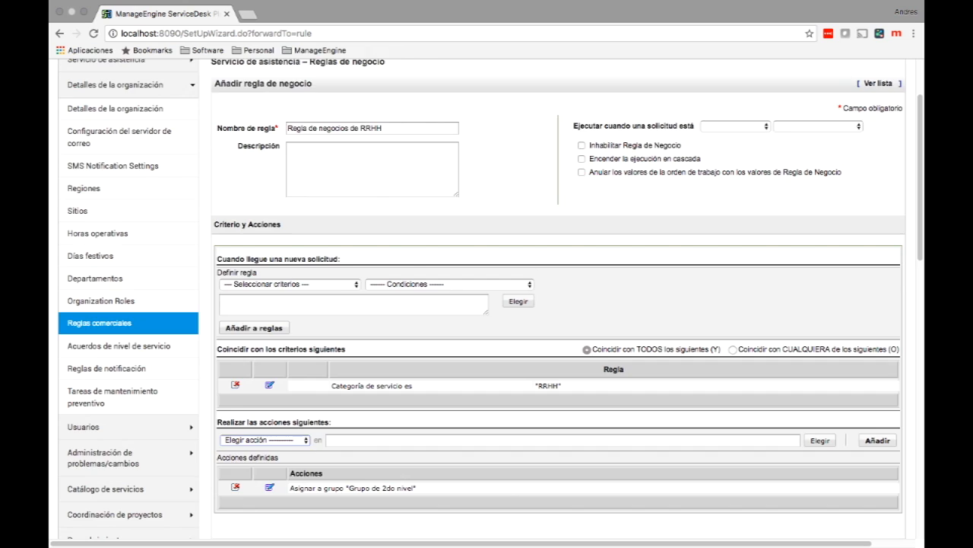
scroll(490, 297, "up", 5)
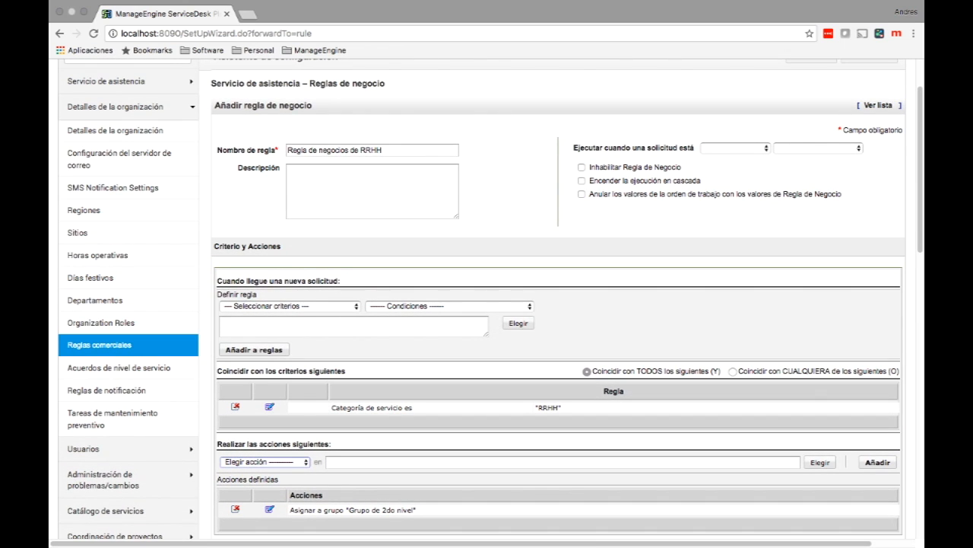
scroll(491, 297, "down", 4)
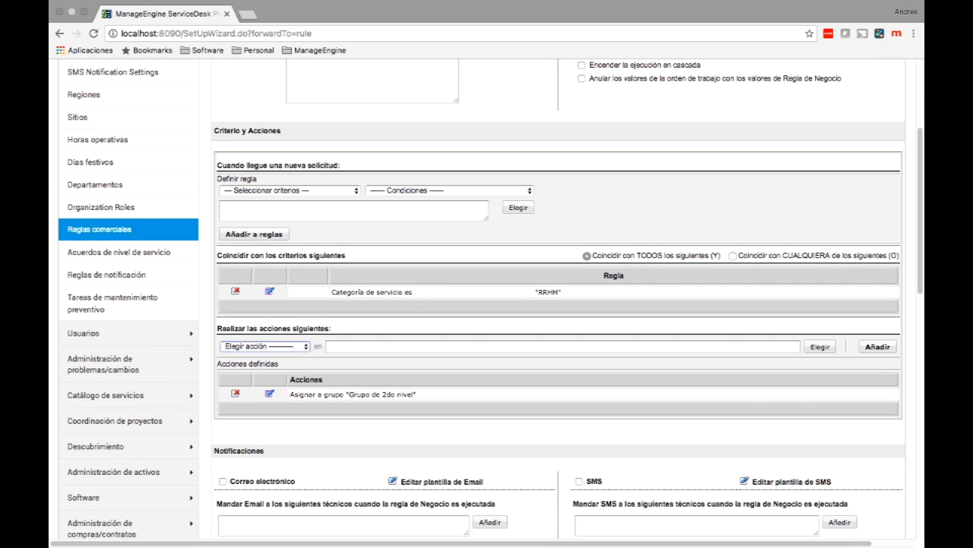
left_click(264, 346)
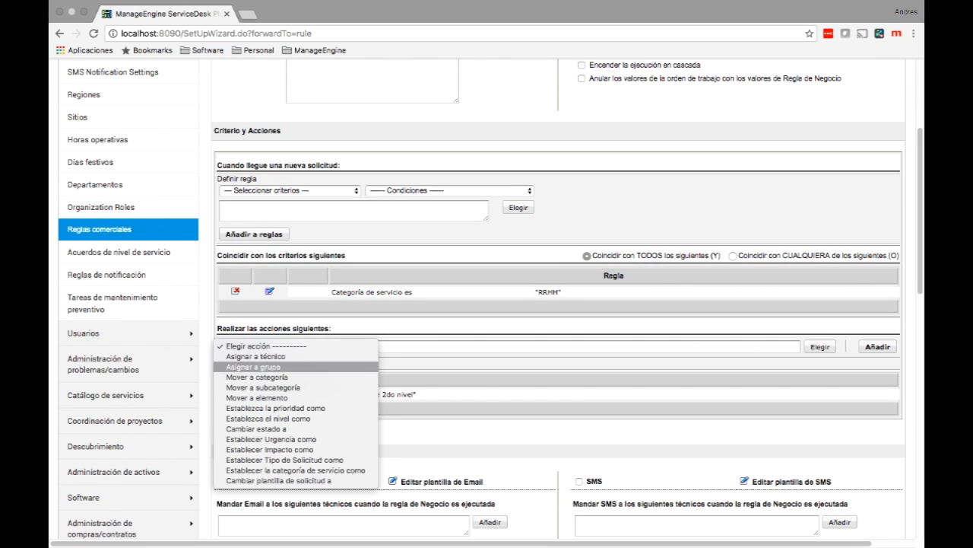
key("Down")
key("Down")
key("Down")
key("Down")
key("Return")
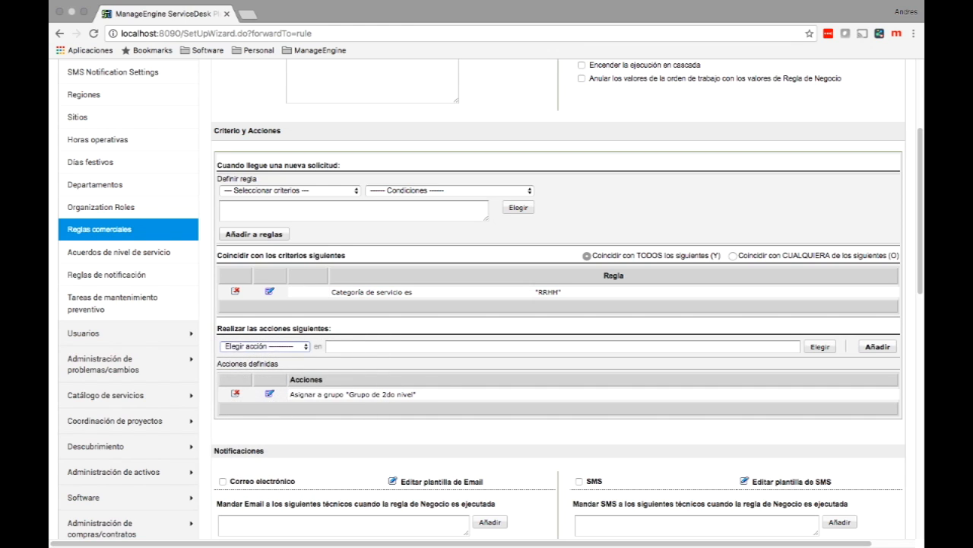
left_click(820, 347)
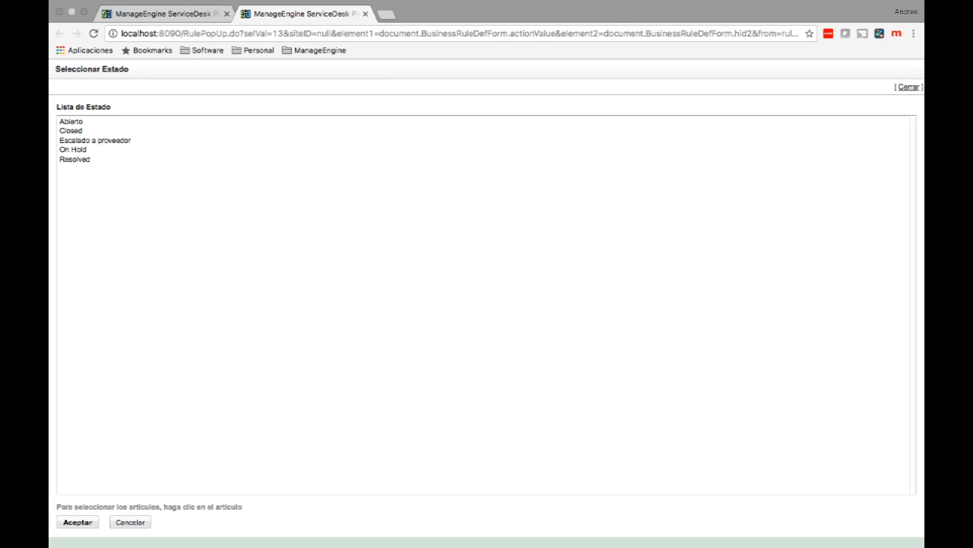
left_click(95, 140)
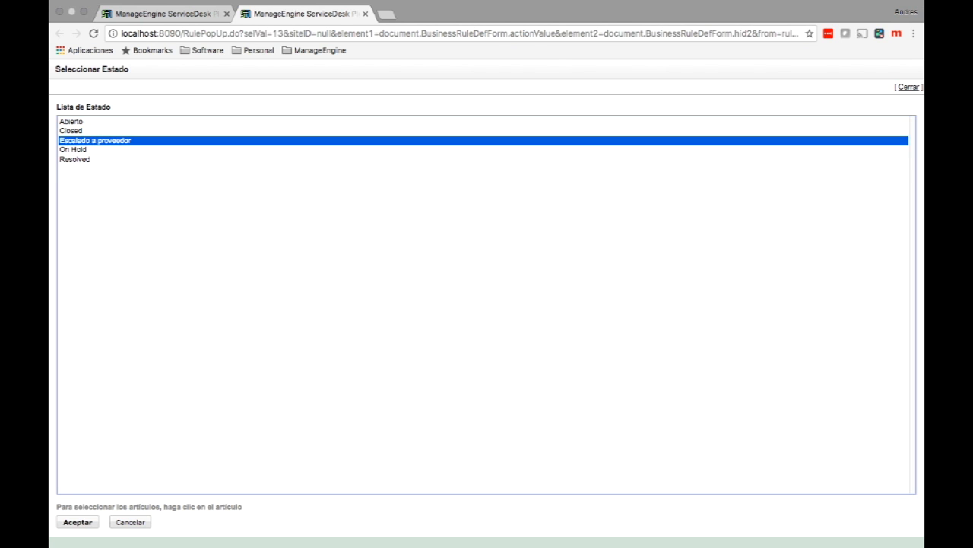
left_click(77, 521)
left_click(877, 346)
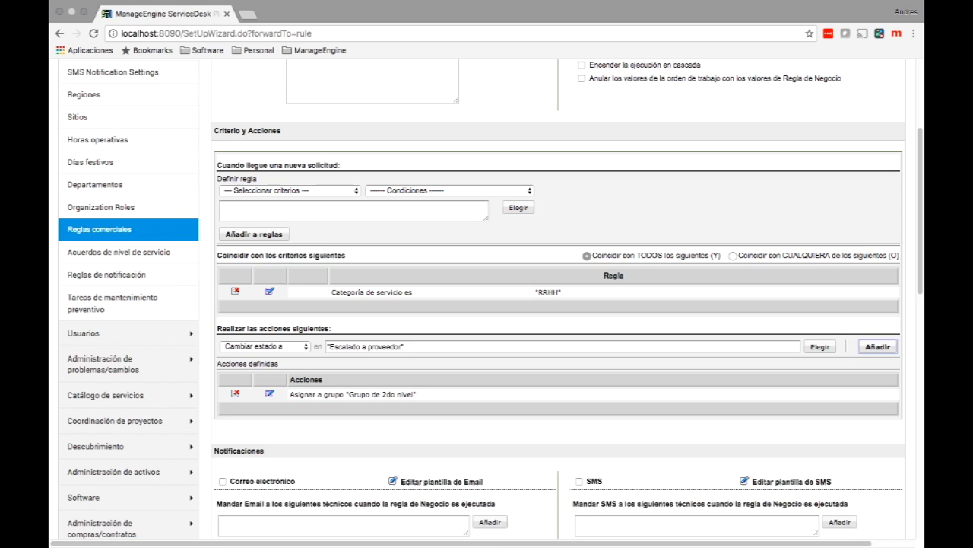
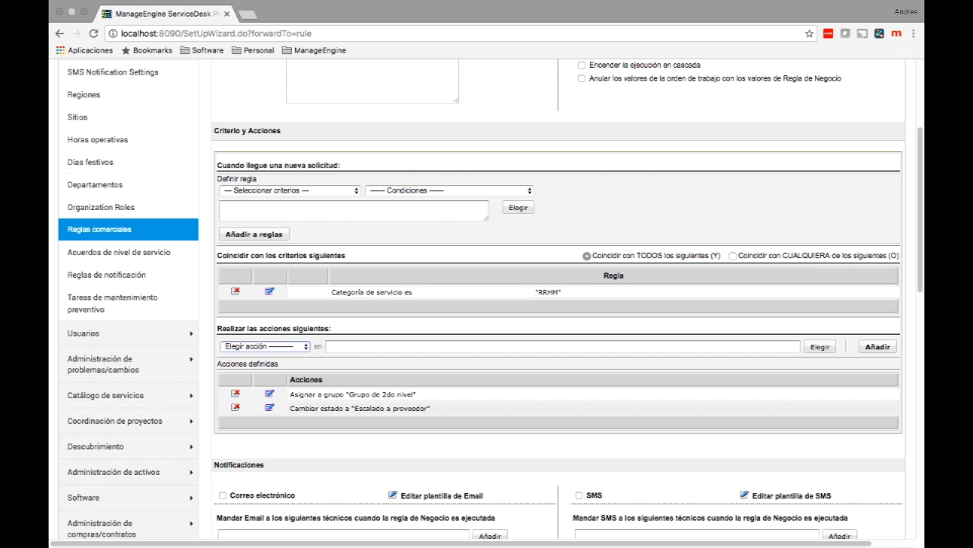
Step: Tick 'Anular los valores de la orden de trabajo con los valores de Regla de Negocio' on the HR rule
scroll(491, 299, "up", 3)
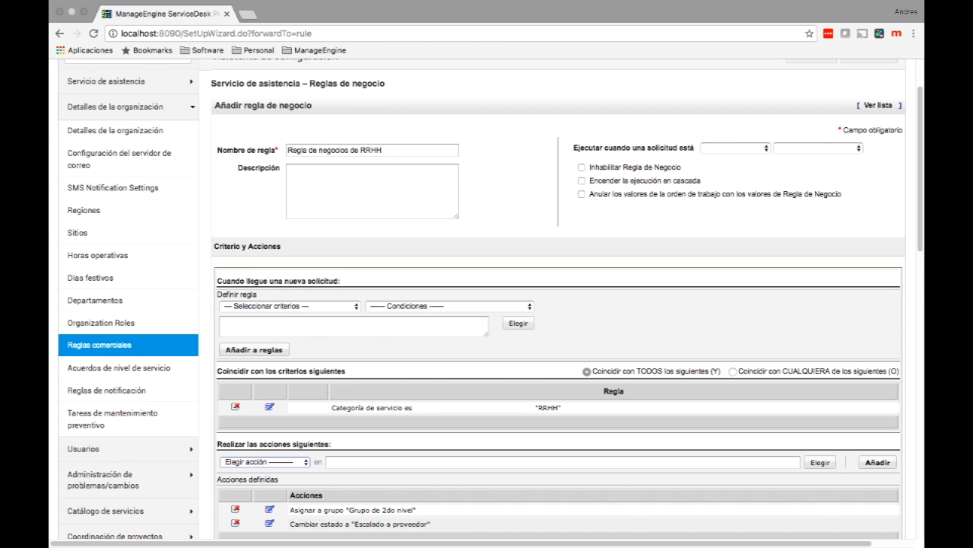
left_click(582, 194)
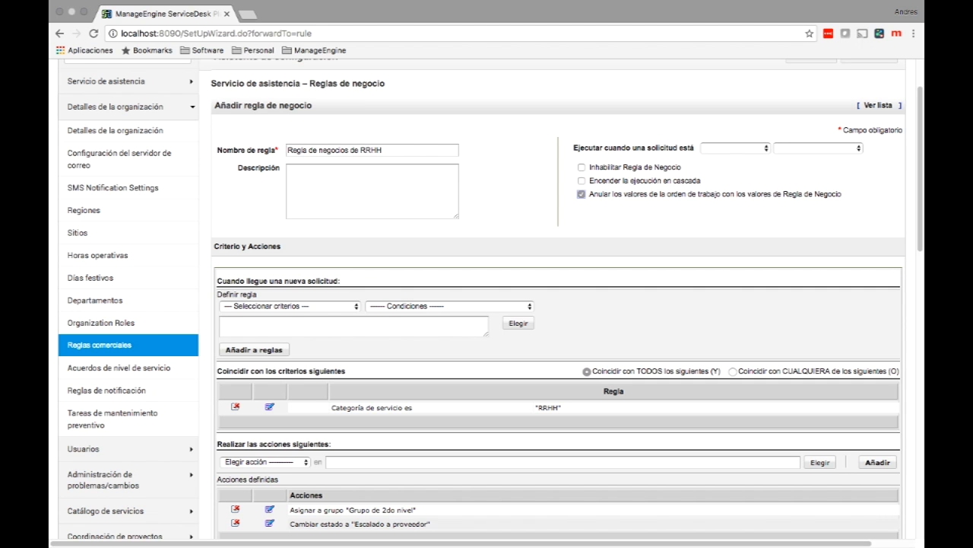
scroll(557, 305, "down", 8)
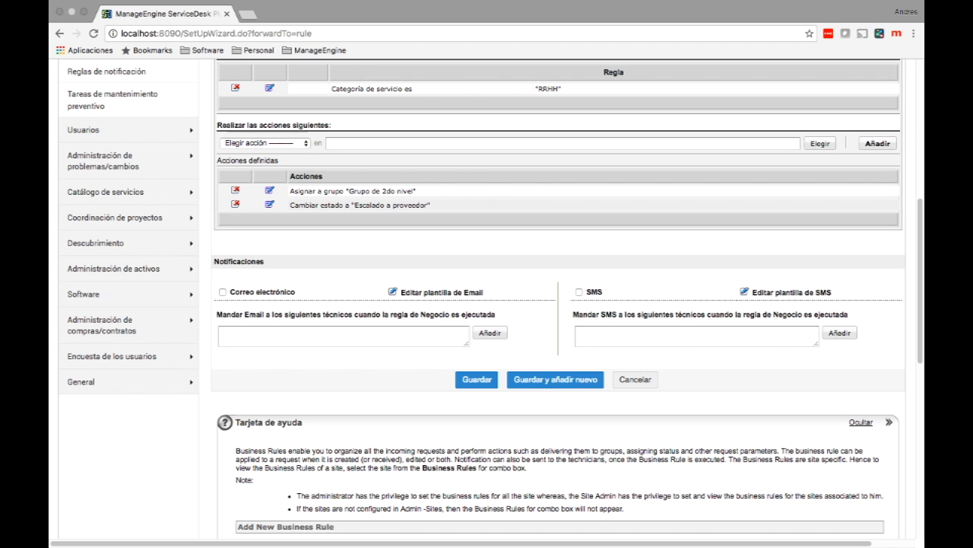
Step: Save the 'Regla de negocios de RRHH' rule and begin a new preventive maintenance task
left_click(477, 379)
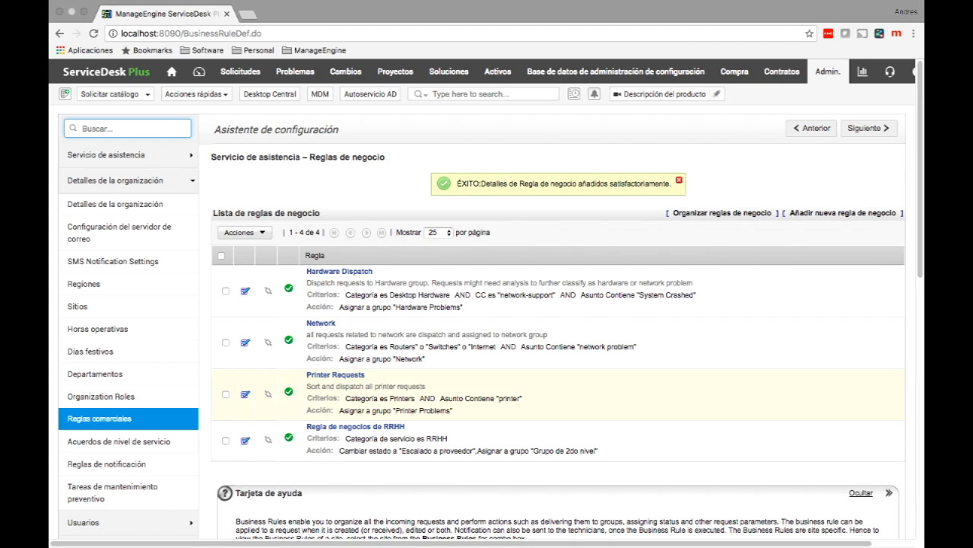
left_click(113, 492)
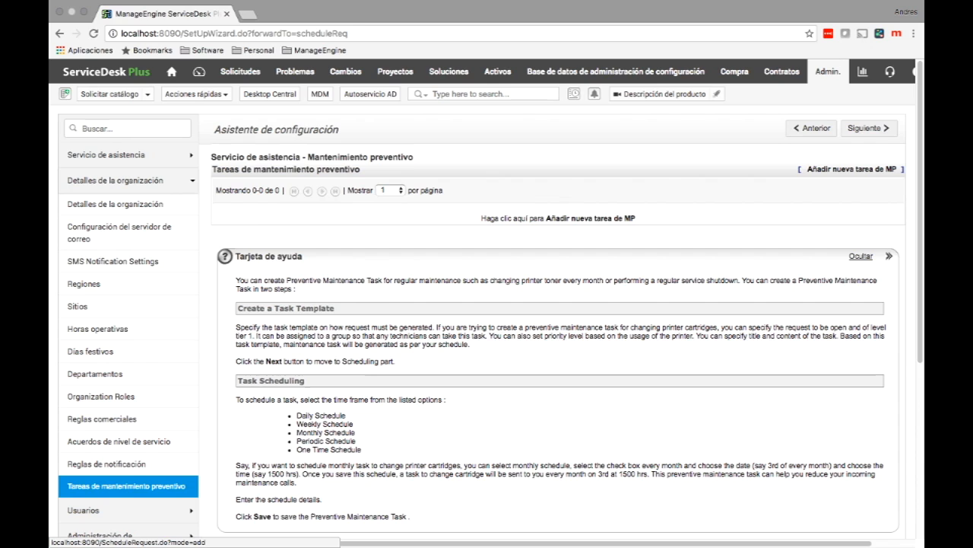
left_click(591, 219)
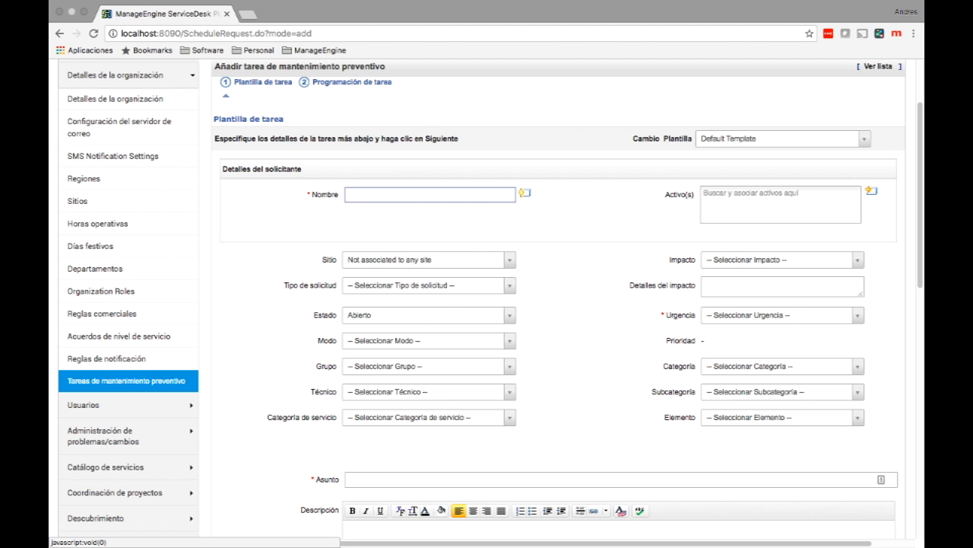
Step: Keep the Default Template, choose the requester, and set Urgencia to High
left_click(782, 138)
left_click(782, 139)
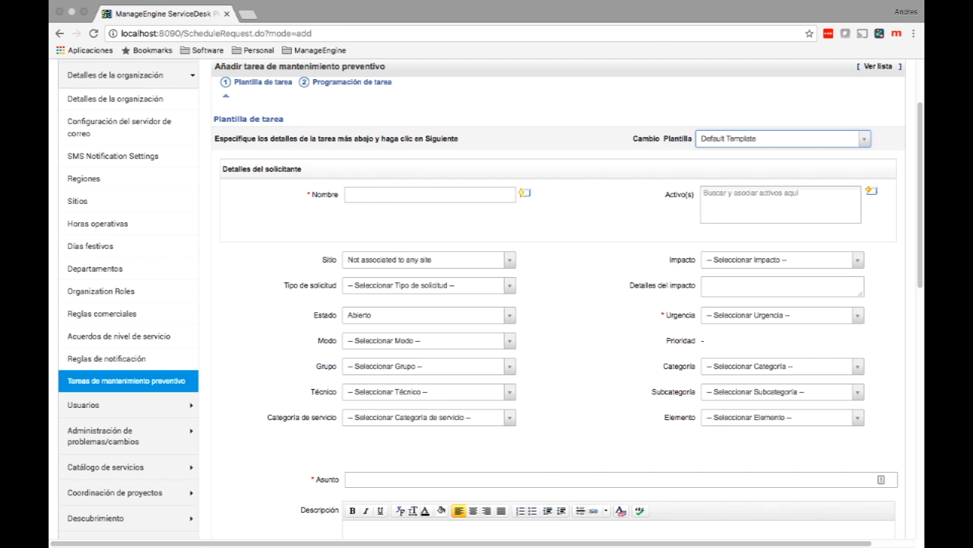
left_click(429, 195)
type("jeni")
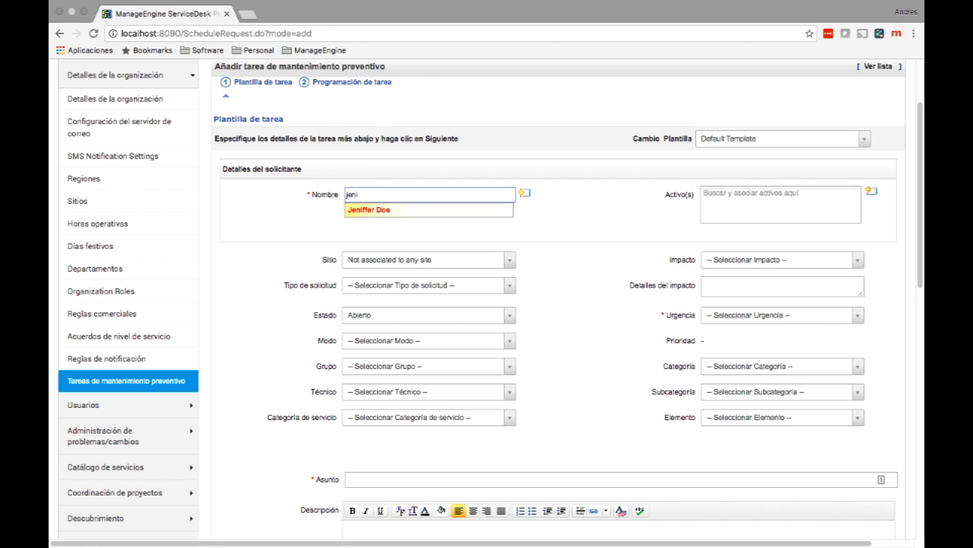
left_click(369, 209)
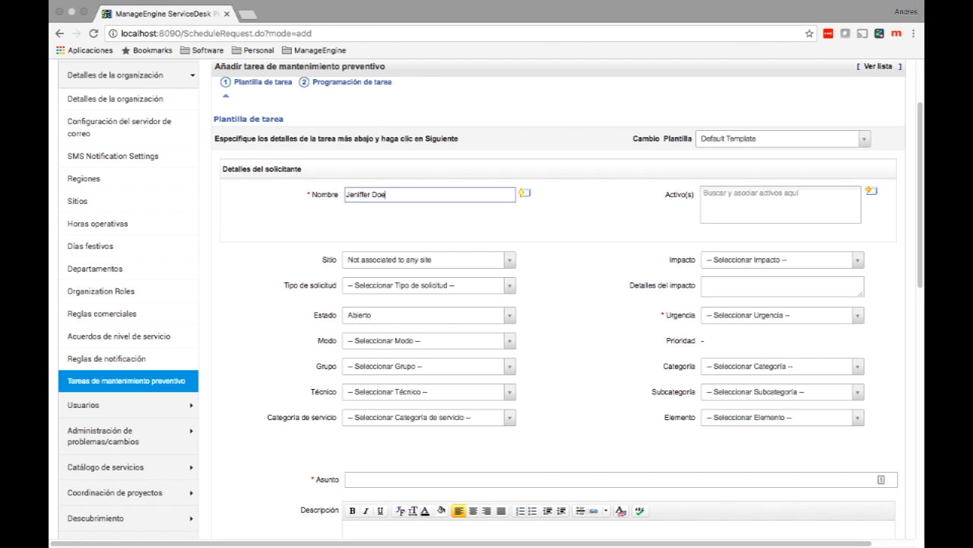
left_click(782, 323)
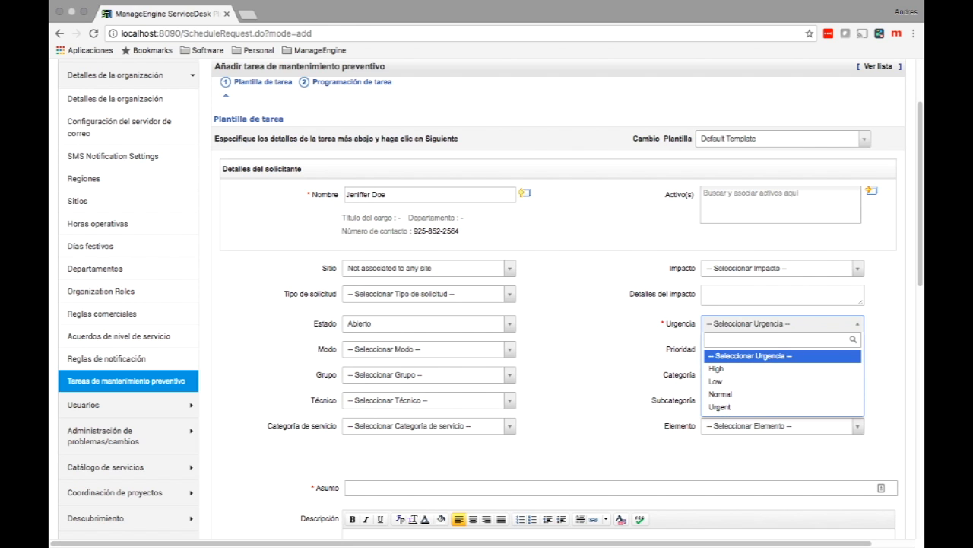
key("Down")
key("Return")
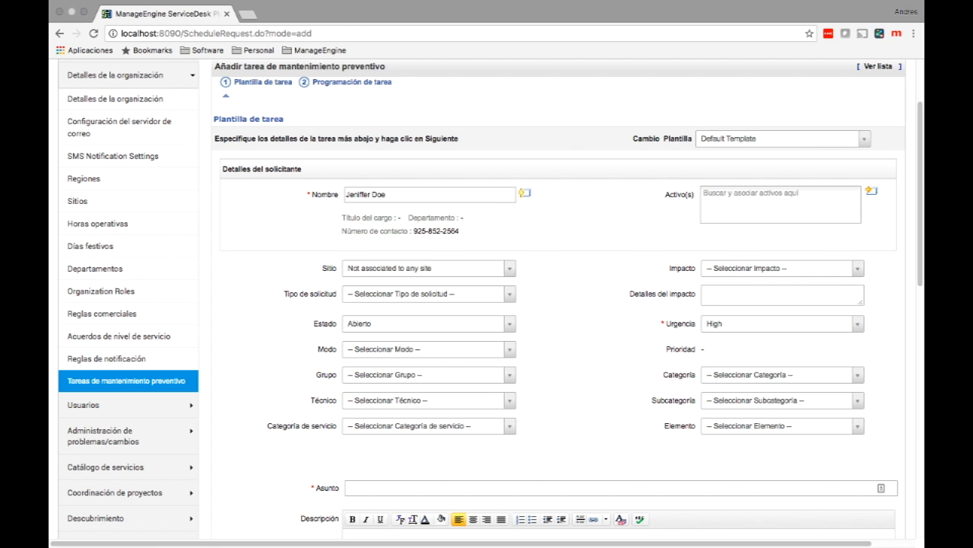
scroll(600, 365, "down", 5)
Step: Enter subject 'Realizar un backup de la base de datos' and description 'Base datos: RRHH'
left_click(591, 332)
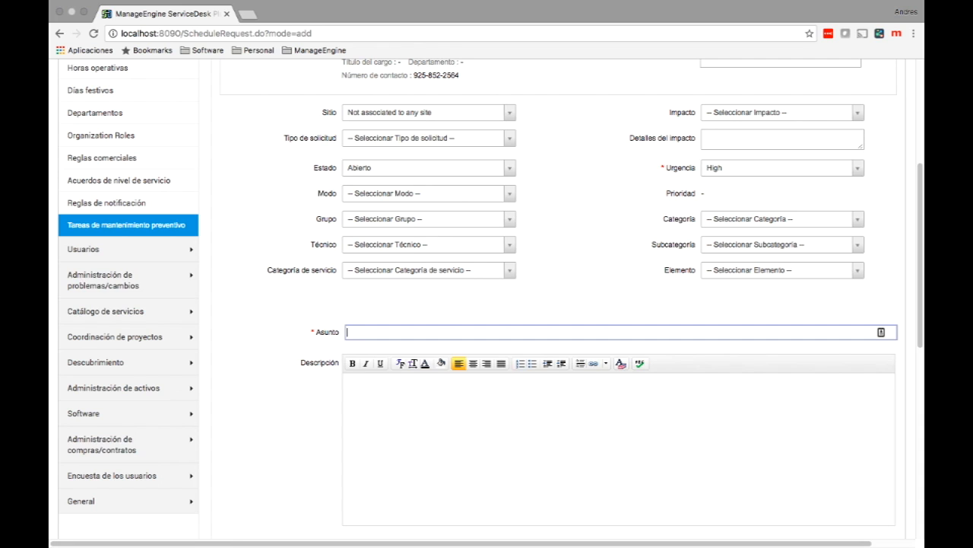
type("Realizar un nackup de la base de datos")
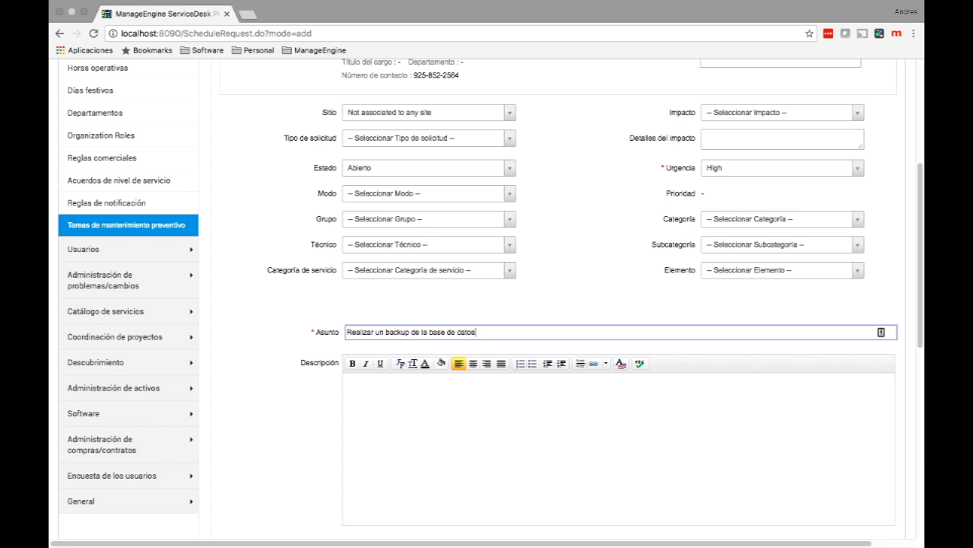
key("Tab")
type("B")
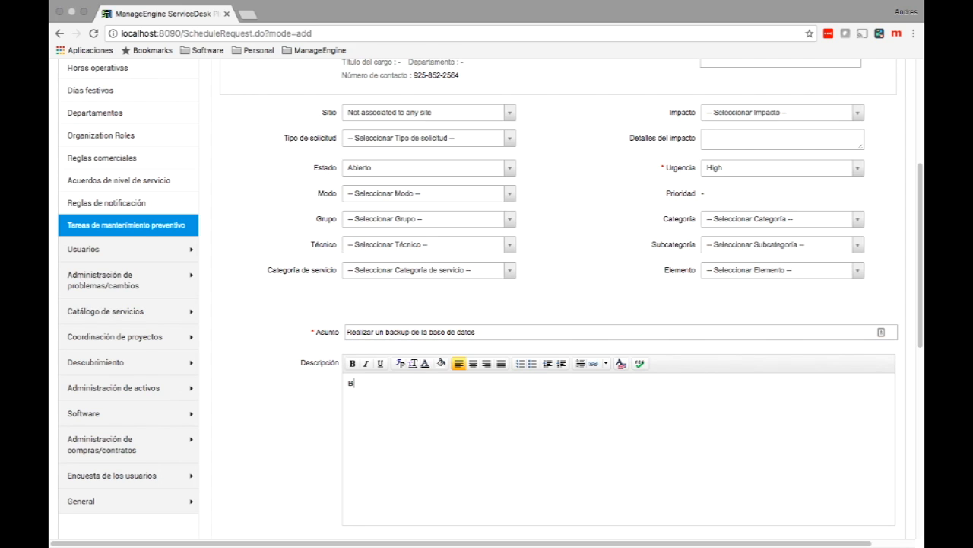
type("ase datos: RRHH")
scroll(490, 295, "down", 5)
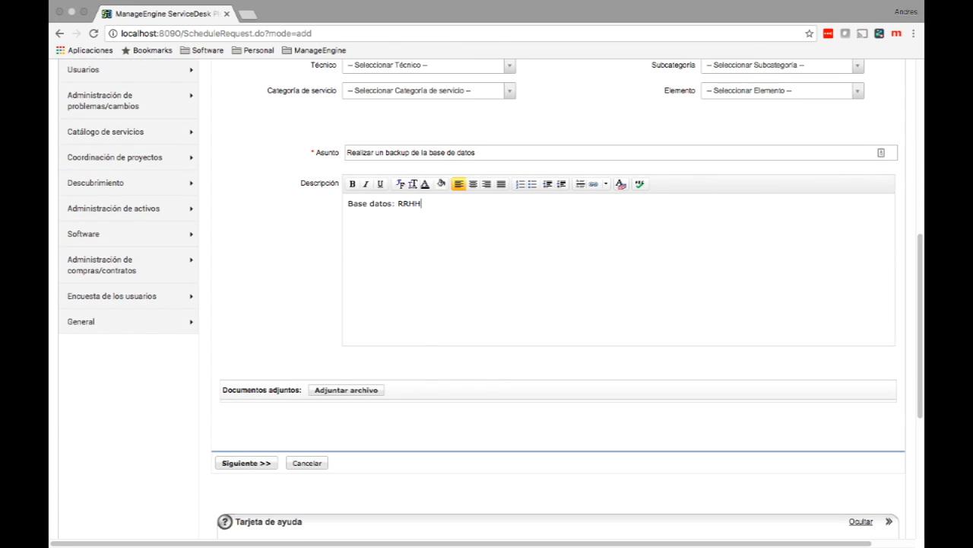
Step: Switch the task to a monthly schedule running every month
left_click(247, 463)
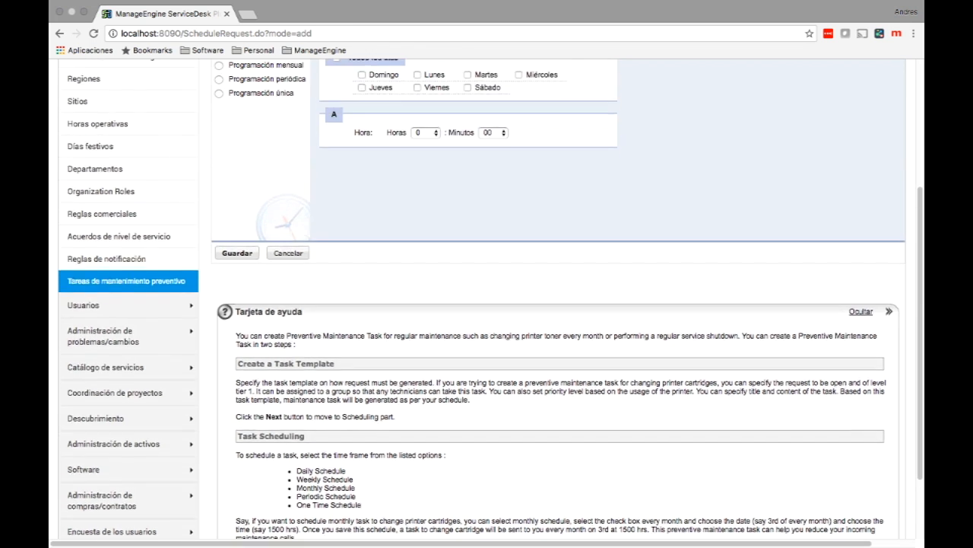
scroll(491, 304, "up", 4)
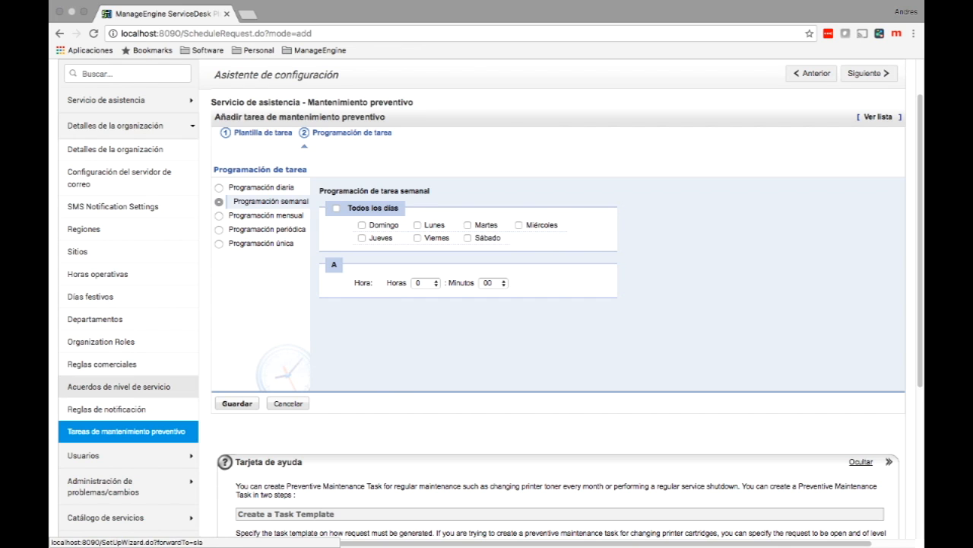
left_click(266, 215)
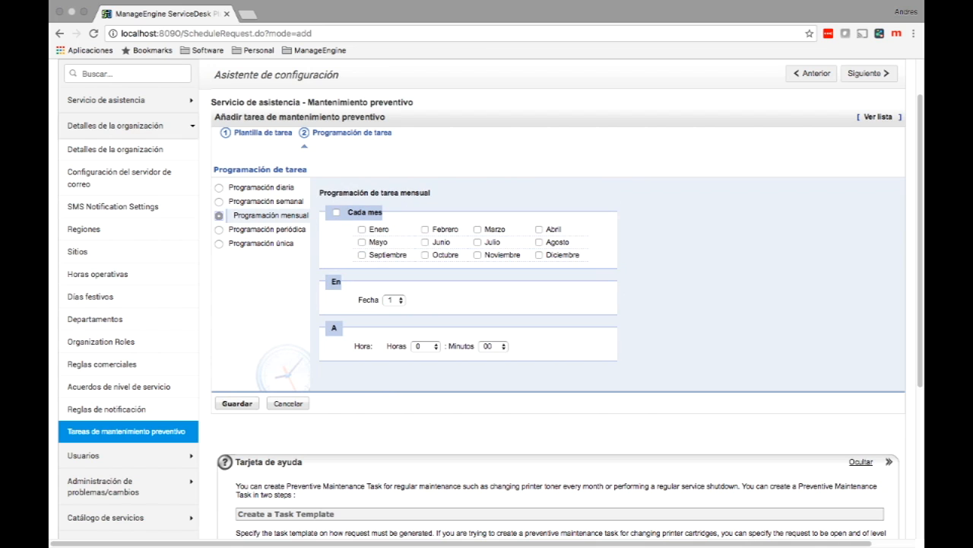
left_click(362, 230)
left_click(336, 212)
Step: Schedule it for day 1 at 10:00, save the task, and return to the home dashboard
left_click(395, 300)
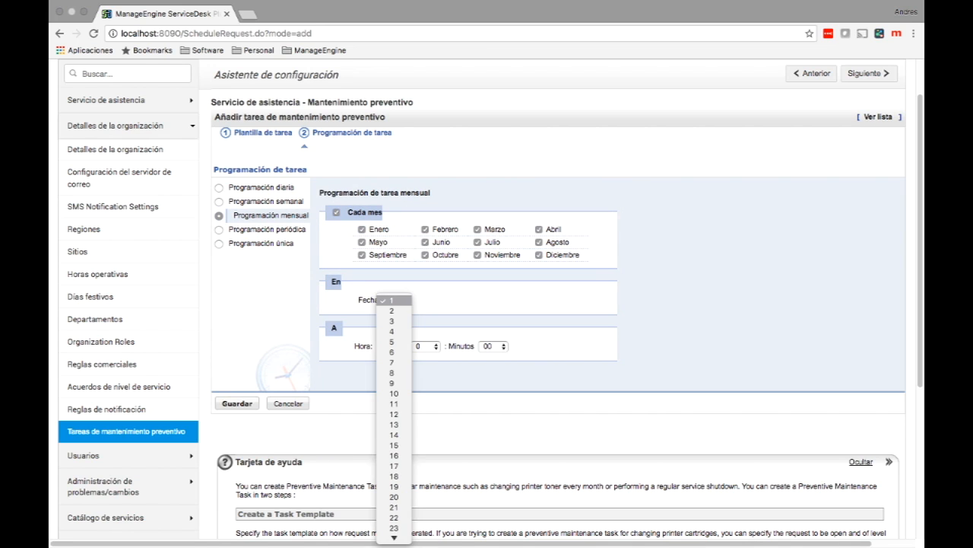
scroll(394, 517, "down", 3)
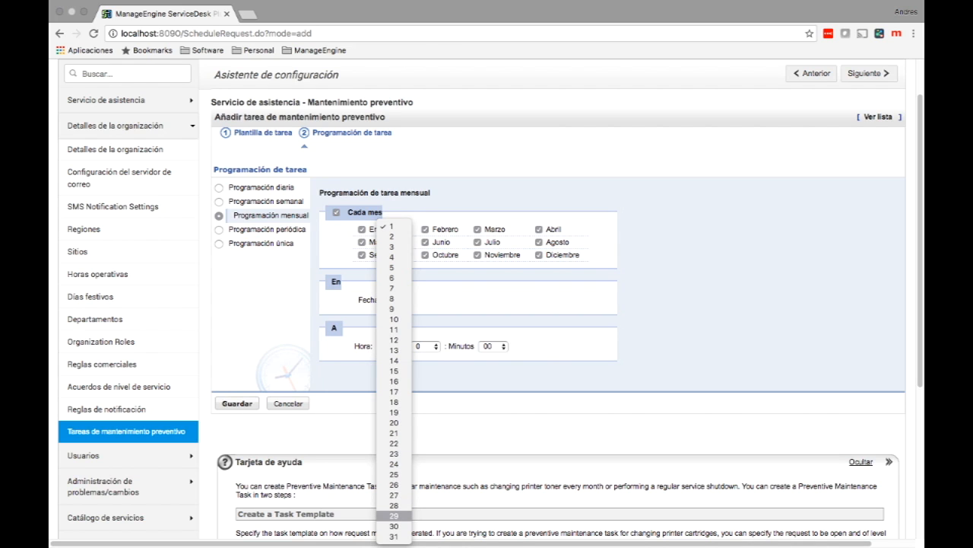
left_click(394, 525)
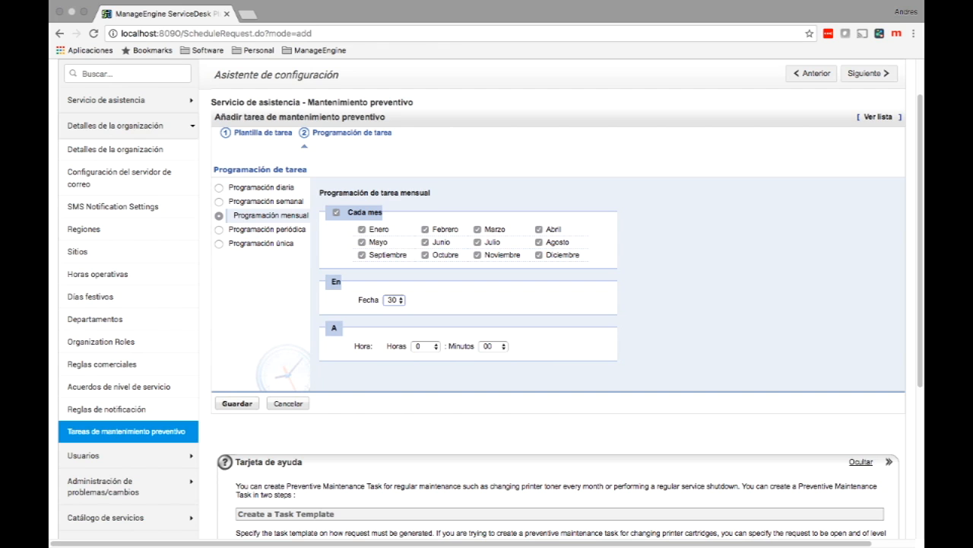
left_click(396, 300)
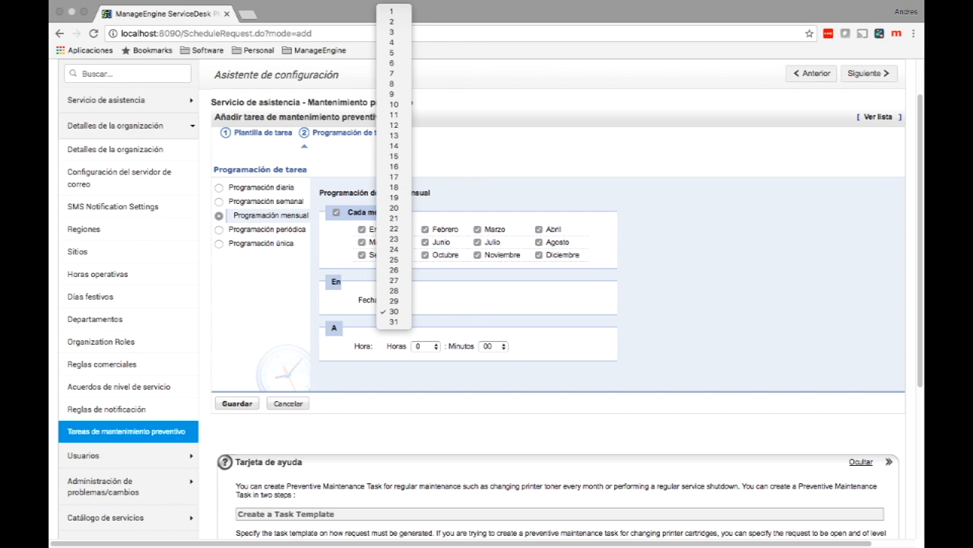
left_click(392, 11)
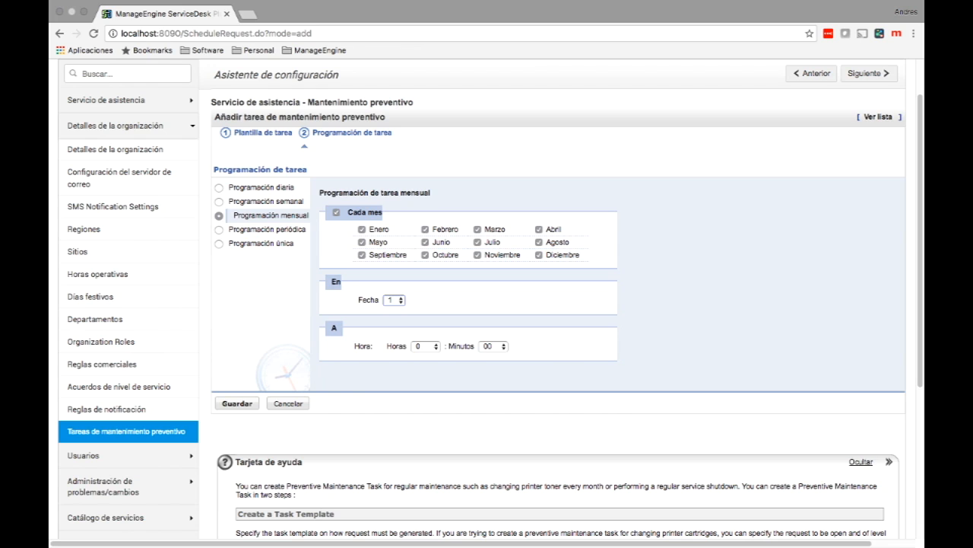
left_click(426, 346)
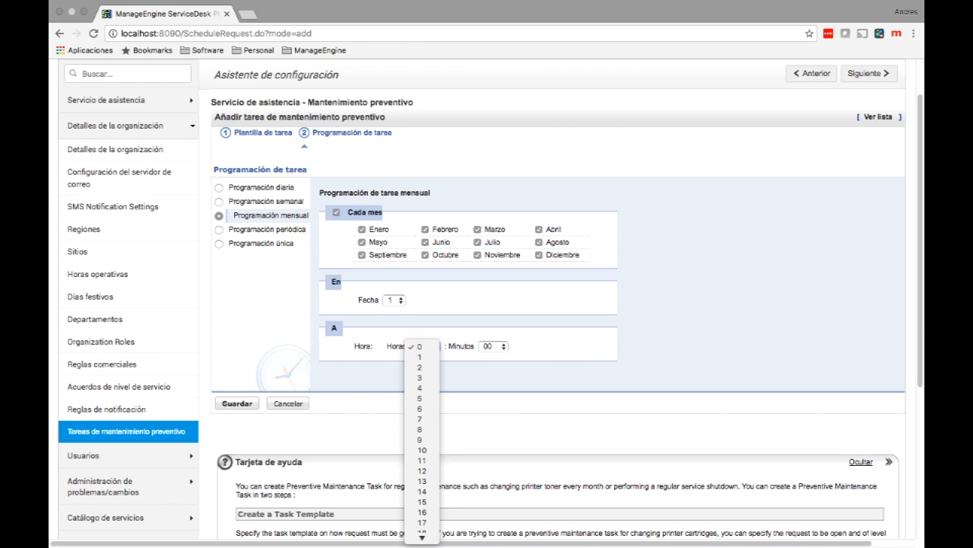
left_click(422, 450)
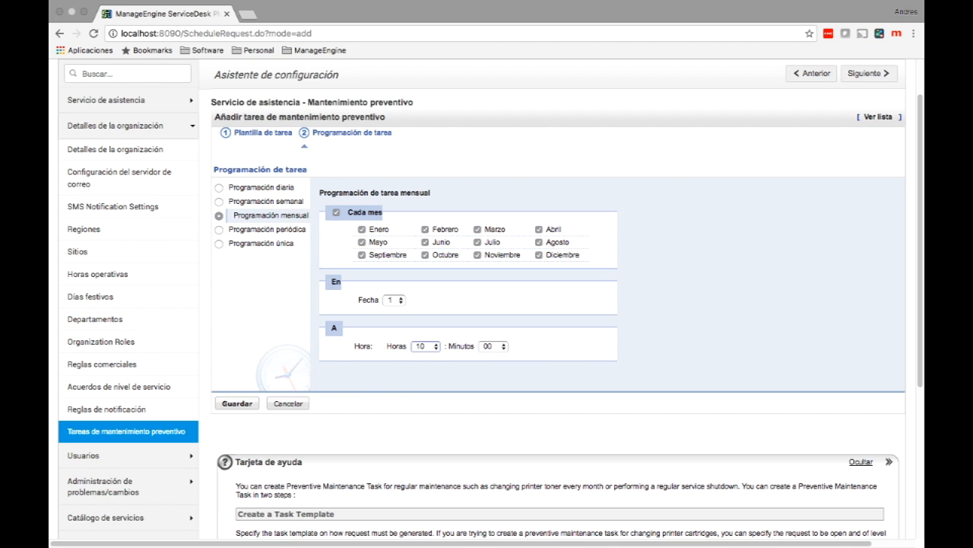
left_click(236, 403)
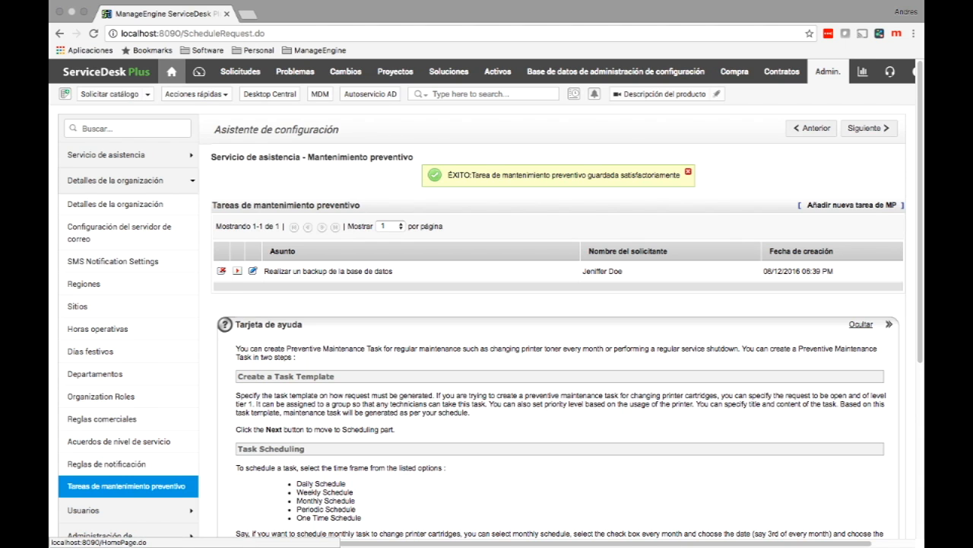
left_click(171, 71)
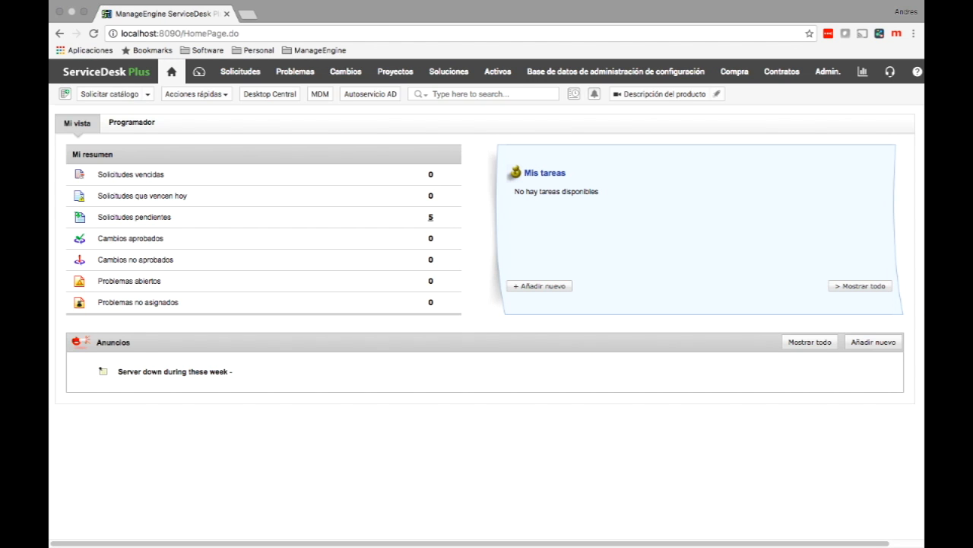